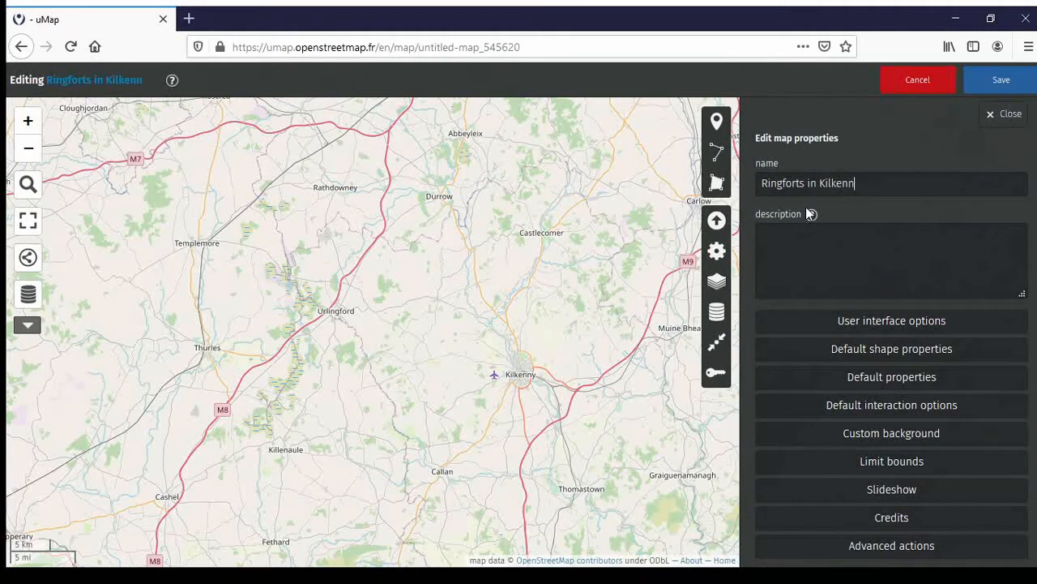
Step: Finish naming the map "Ringforts in Kilkenny", leave its description empty, and save the map
type("y")
left_click(789, 256)
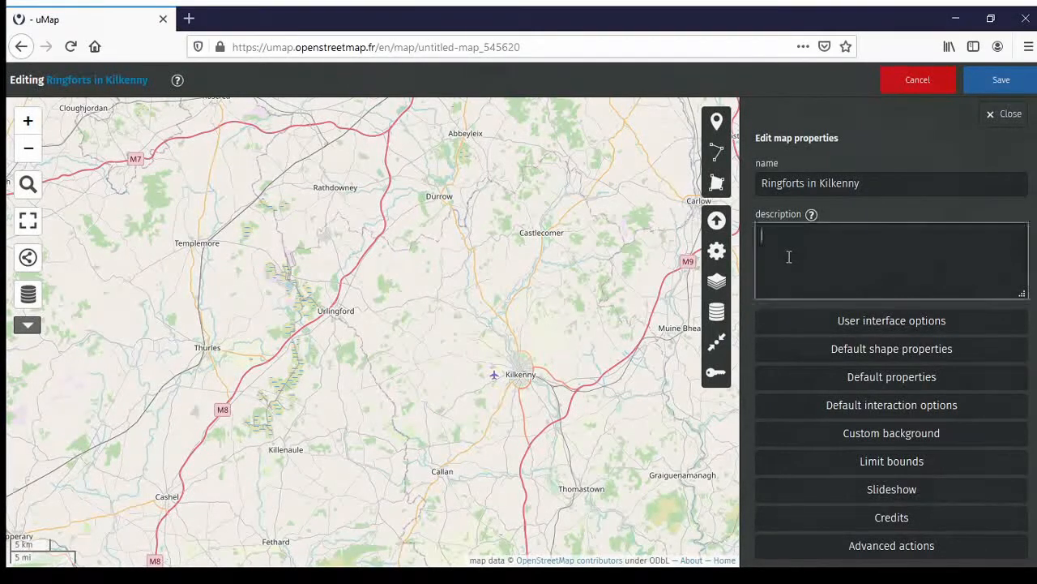
left_click(1007, 116)
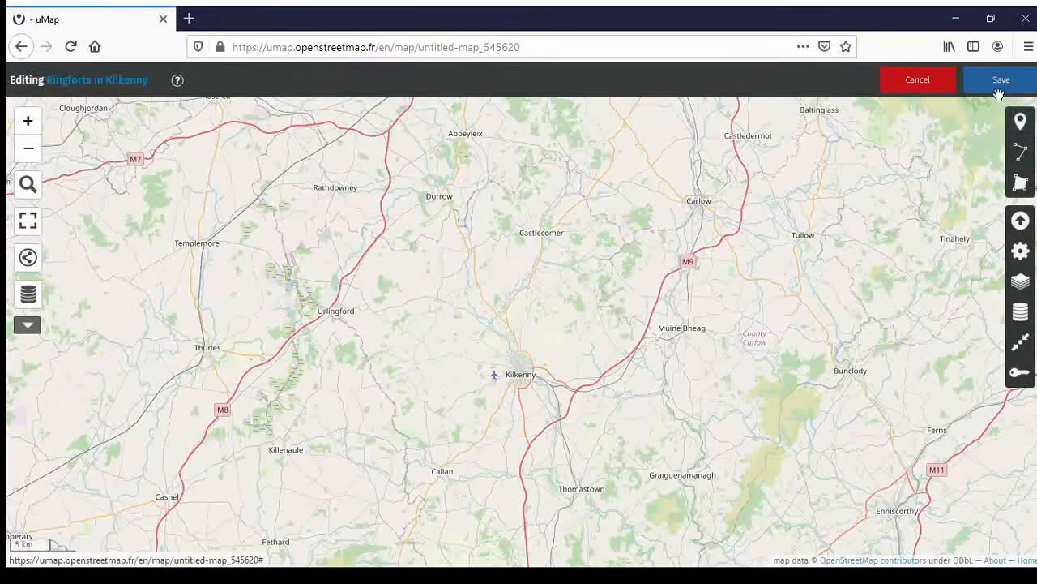
left_click(995, 84)
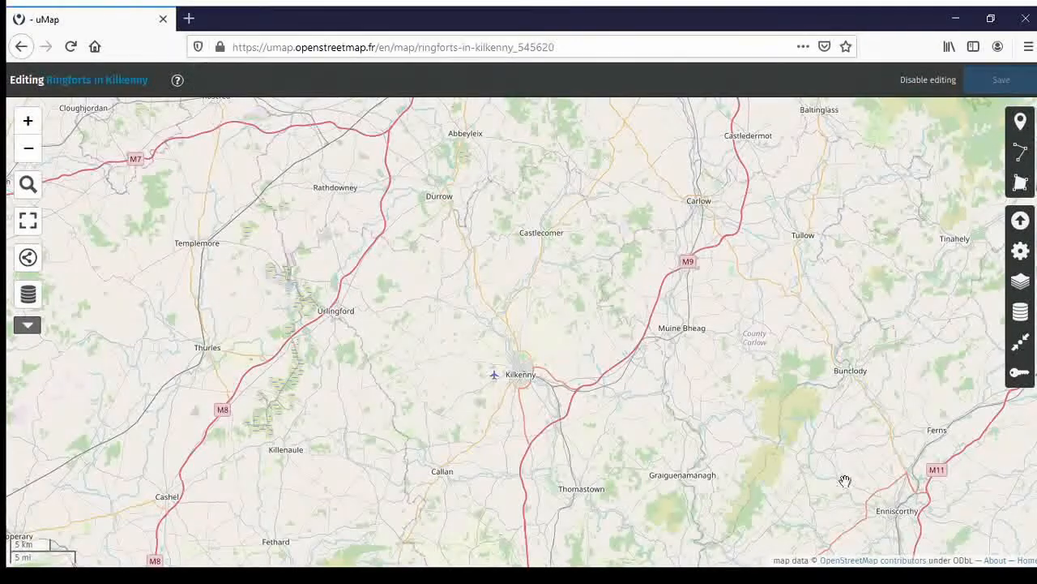
Step: Start a data import and choose the file ringforts.json as its source
left_click_drag(825, 452, 771, 336)
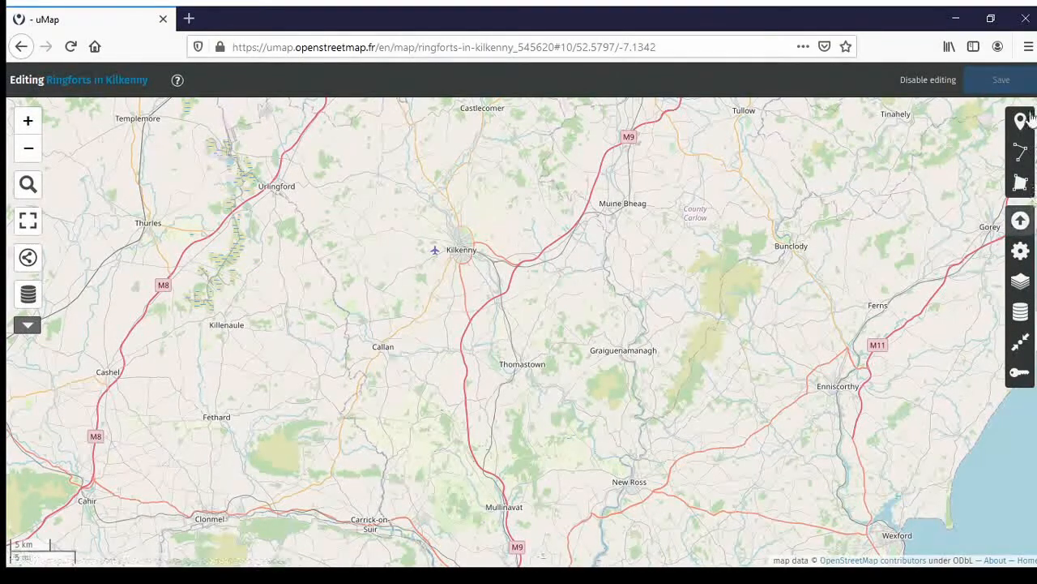
left_click(1012, 220)
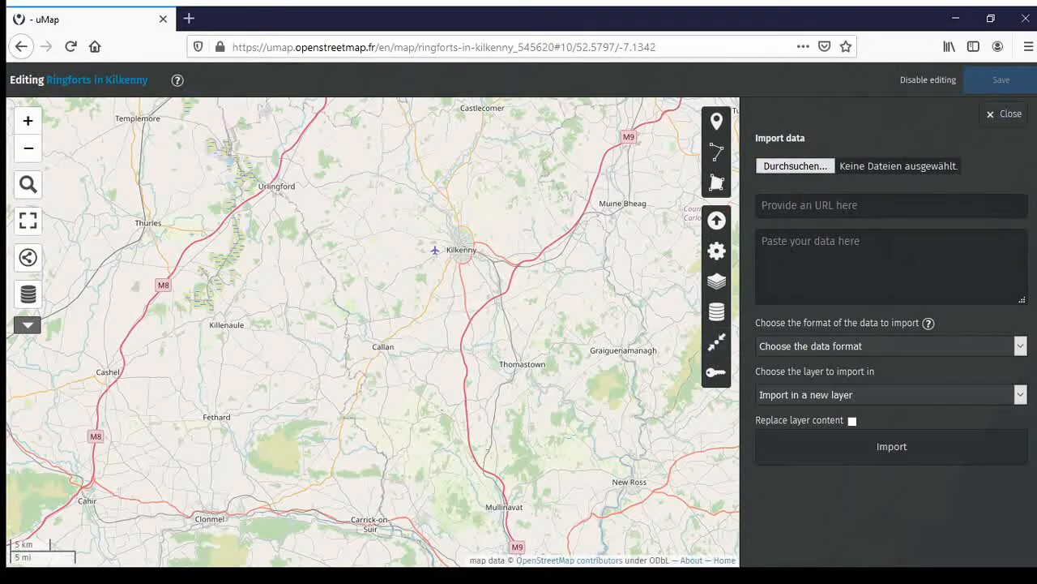
left_click(818, 170)
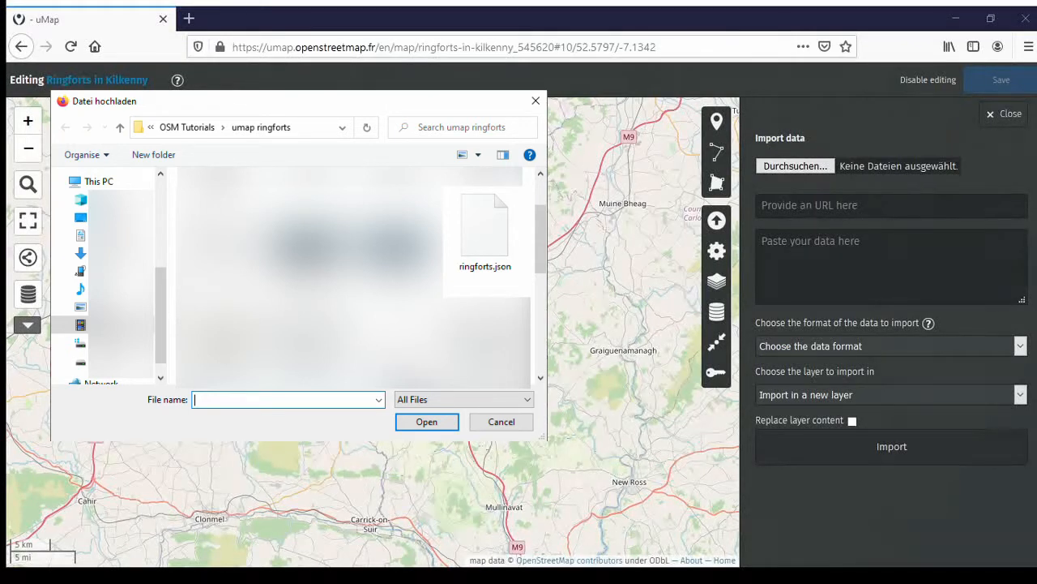
double_click(484, 231)
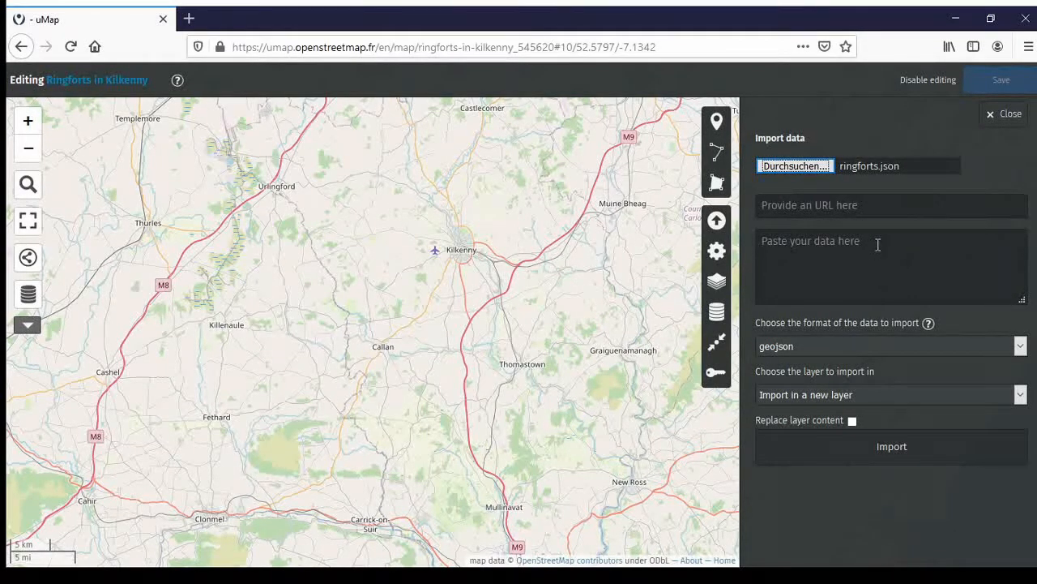
left_click(826, 244)
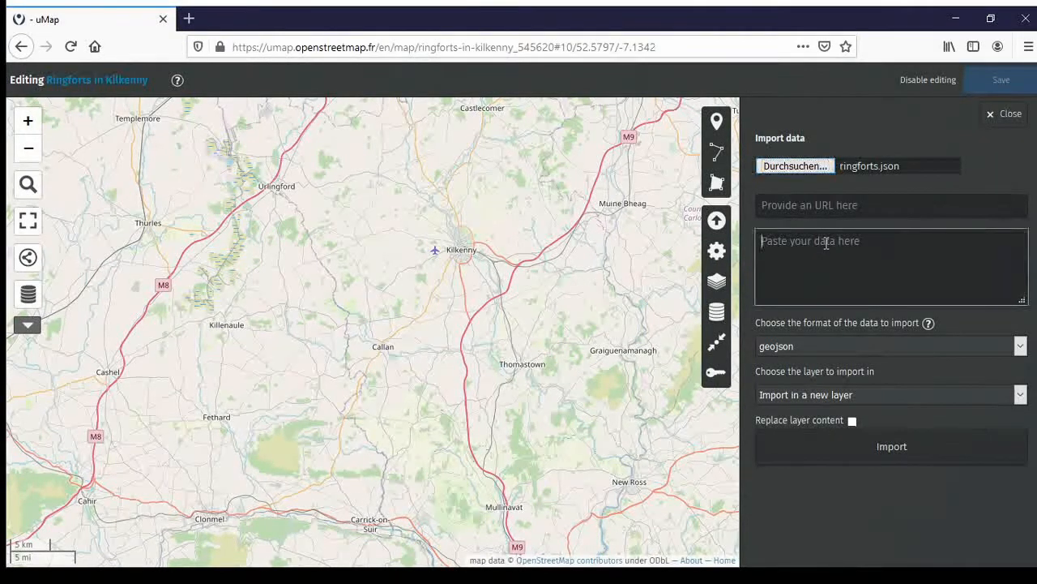
Step: Import the ringforts data in geojson format into a new layer and save the map
left_click(842, 345)
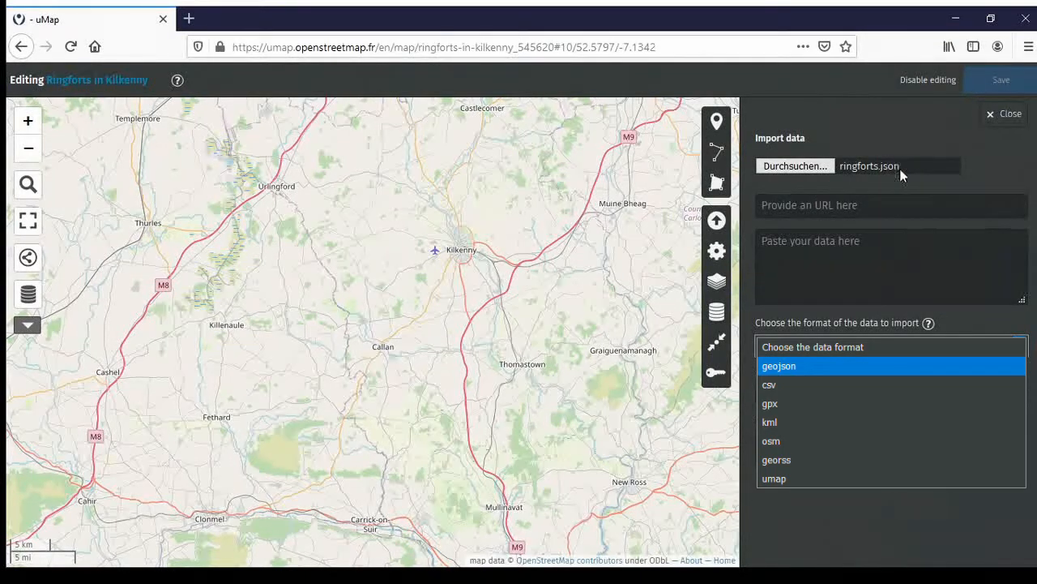
key("Return")
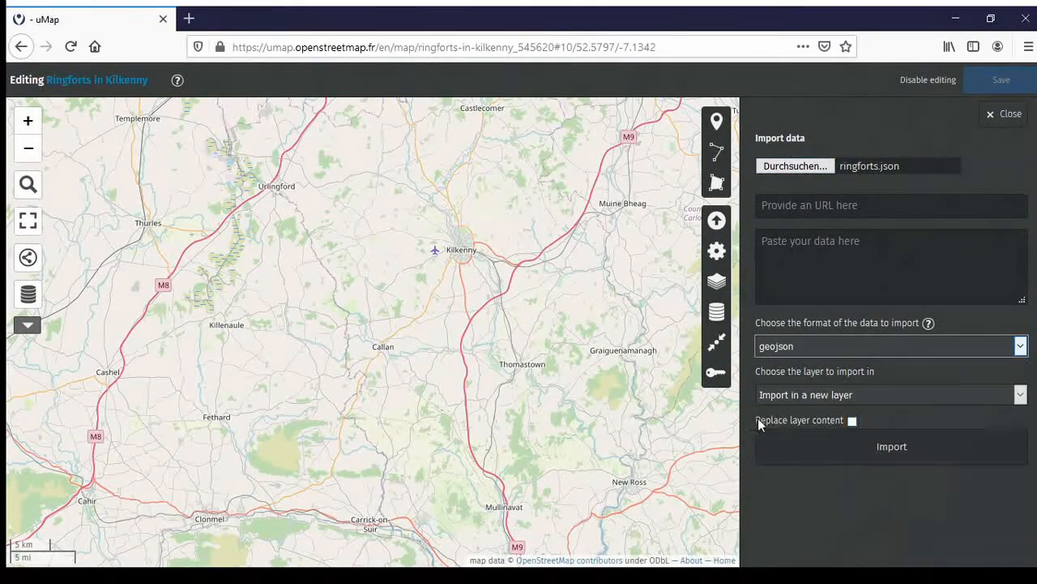
left_click(852, 420)
left_click(885, 451)
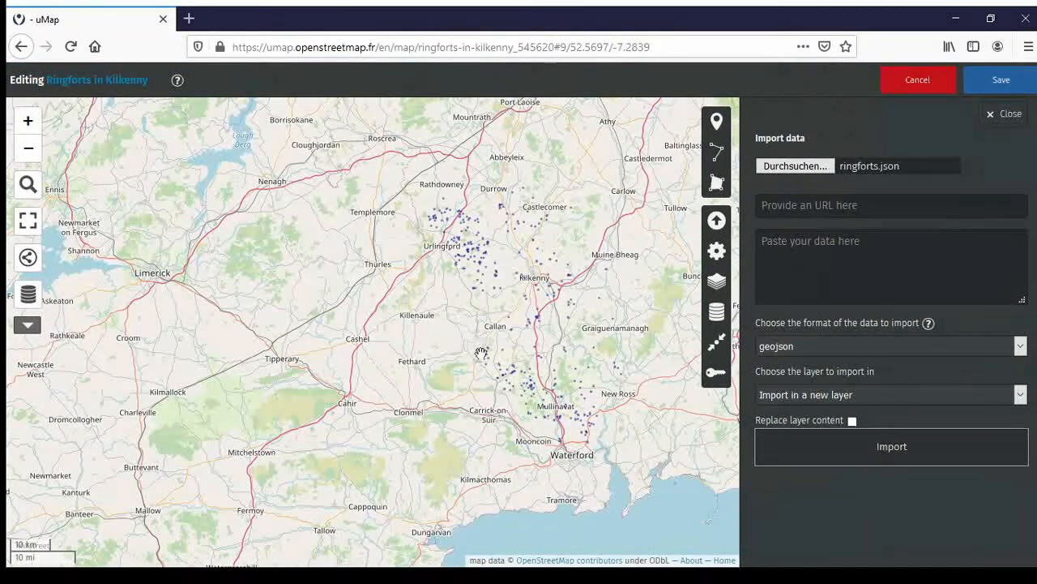
left_click(999, 80)
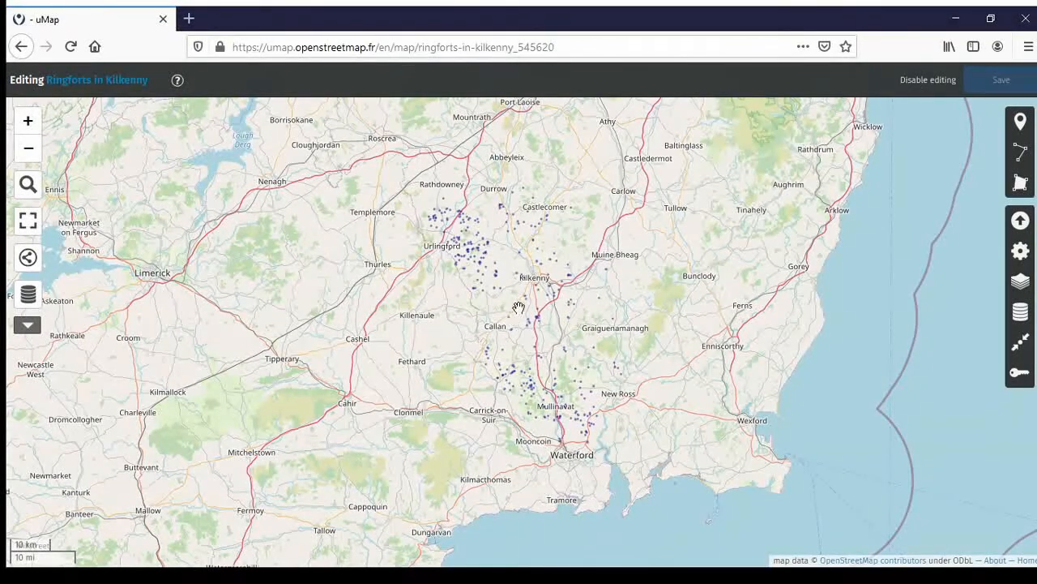
Step: Round off the polygon of the ringfort between Callan Road and Kells Road by pulling its edge midpoints outward
scroll(519, 308, "up", 2)
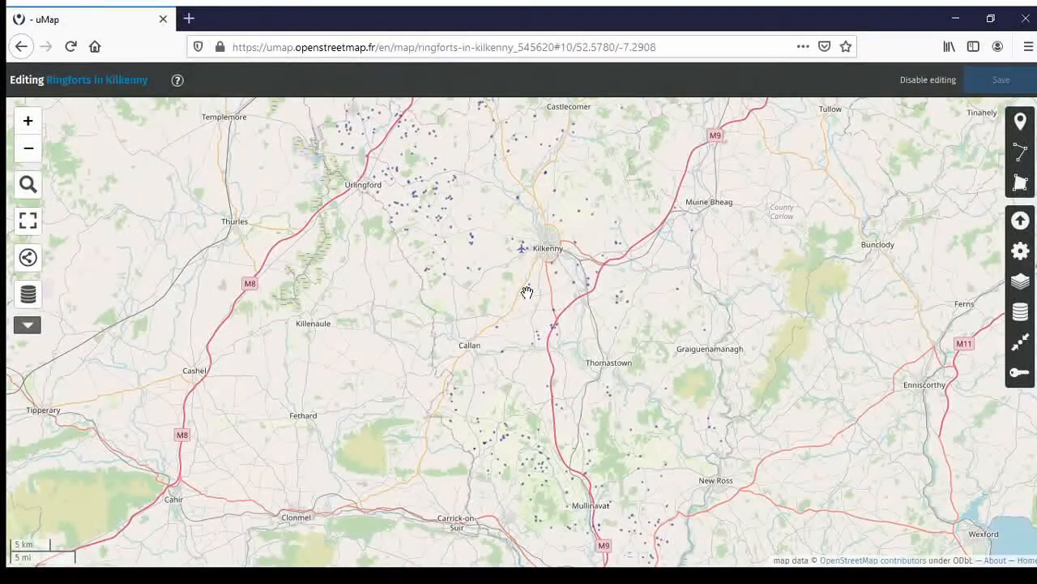
scroll(527, 292, "up", 3)
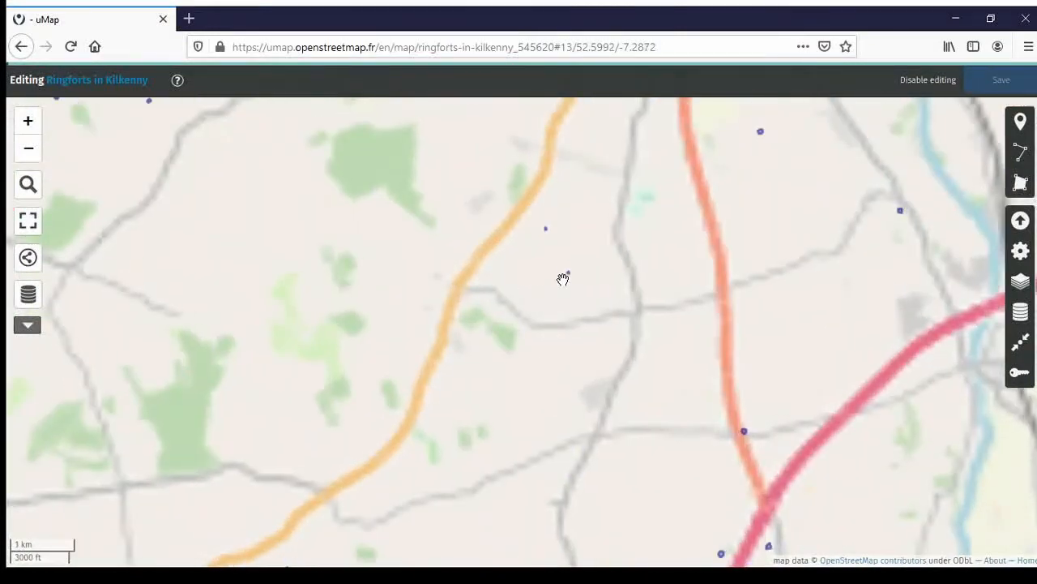
scroll(563, 278, "up", 2)
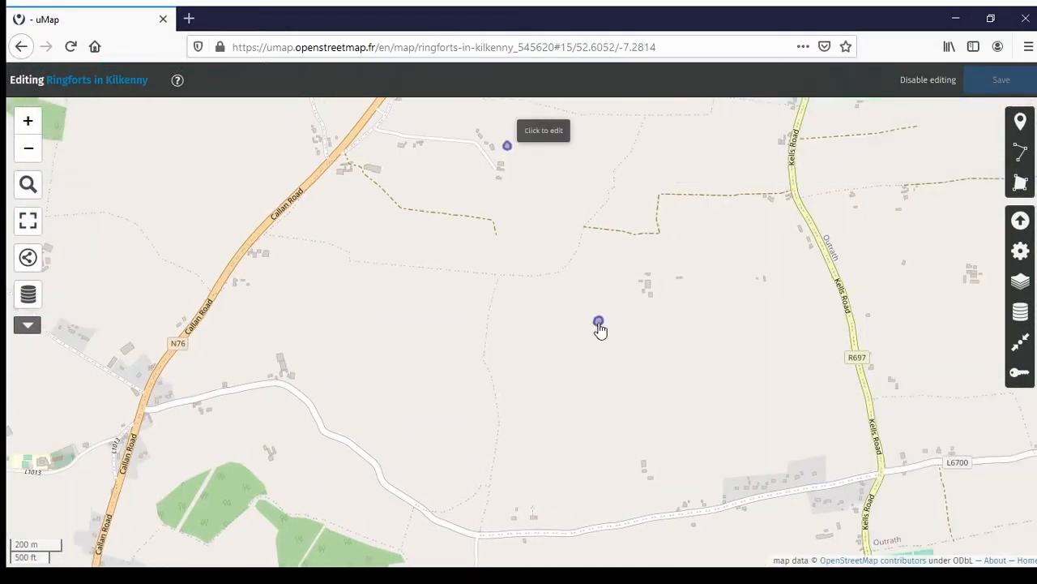
scroll(599, 324, "up", 2)
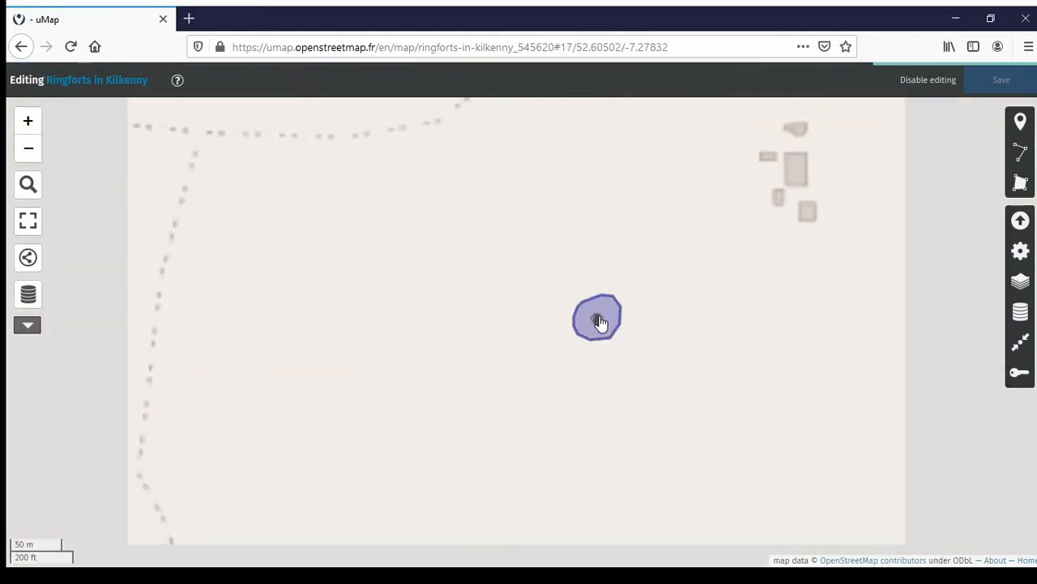
scroll(599, 324, "up", 2)
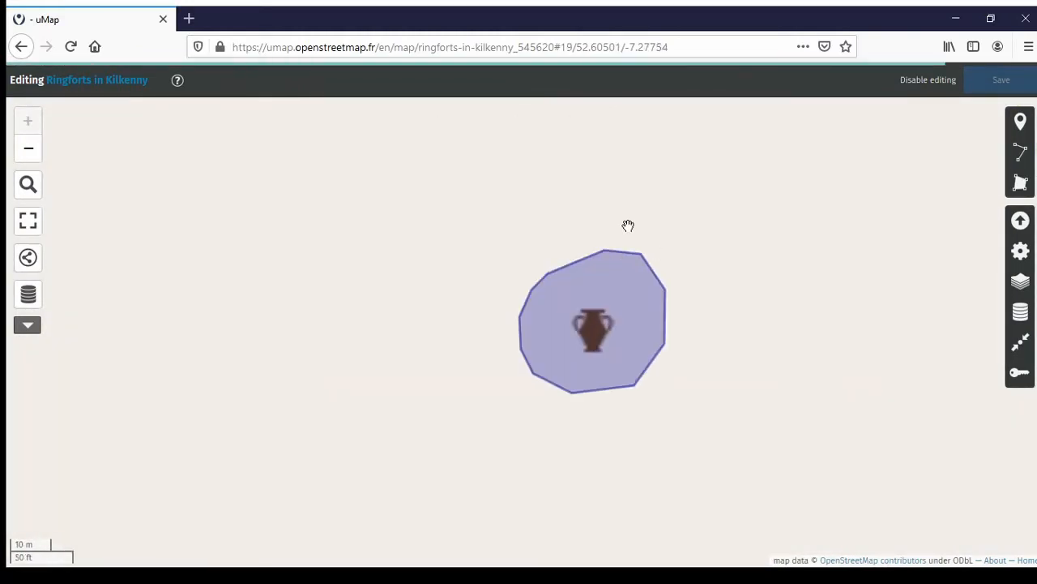
left_click(634, 316)
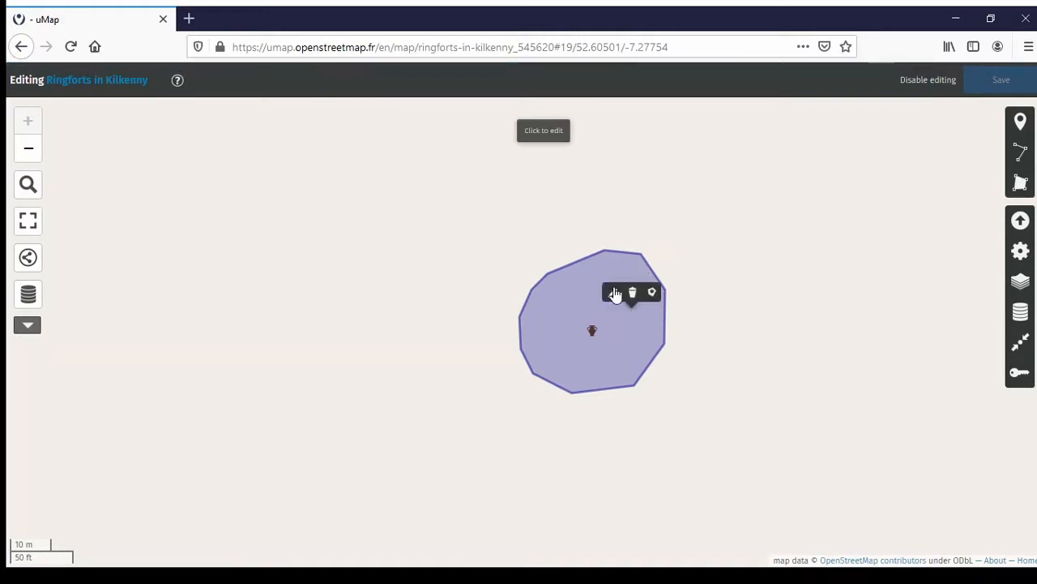
left_click(613, 293)
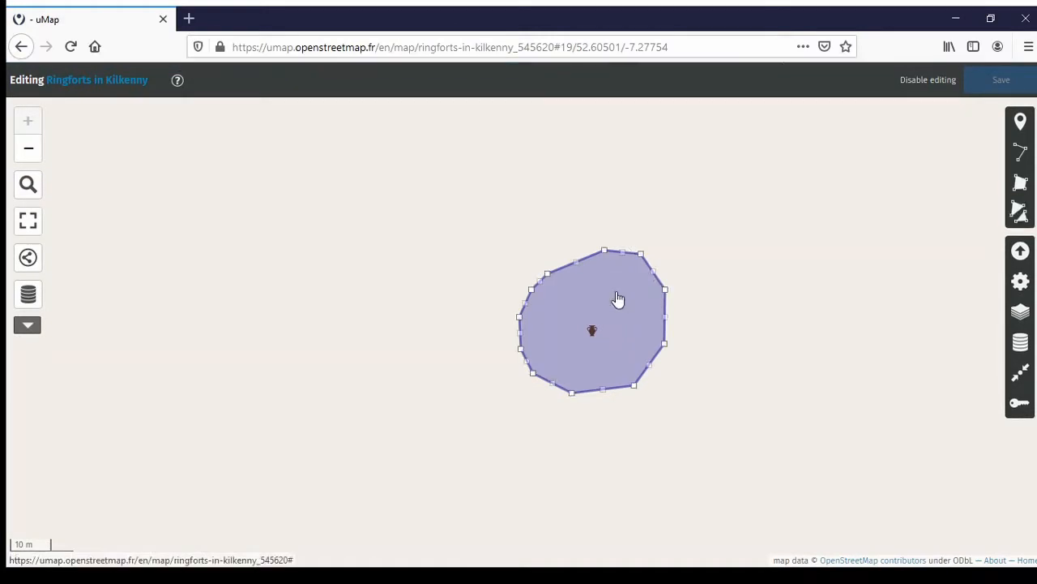
mouse_move(655, 272)
left_mouse_down()
mouse_move(621, 246)
mouse_move(555, 284)
left_mouse_up()
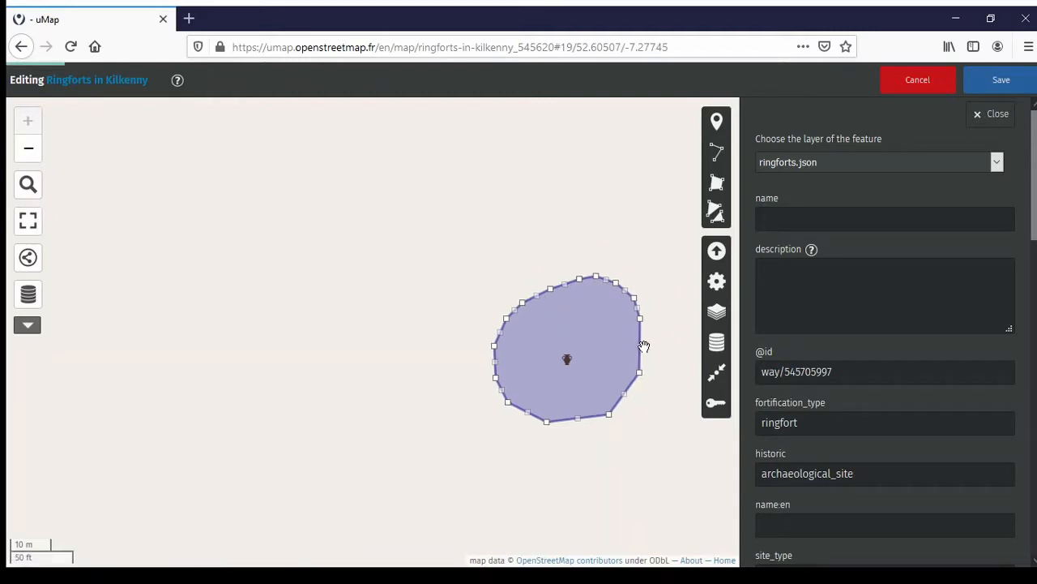
left_click_drag(641, 343, 645, 345)
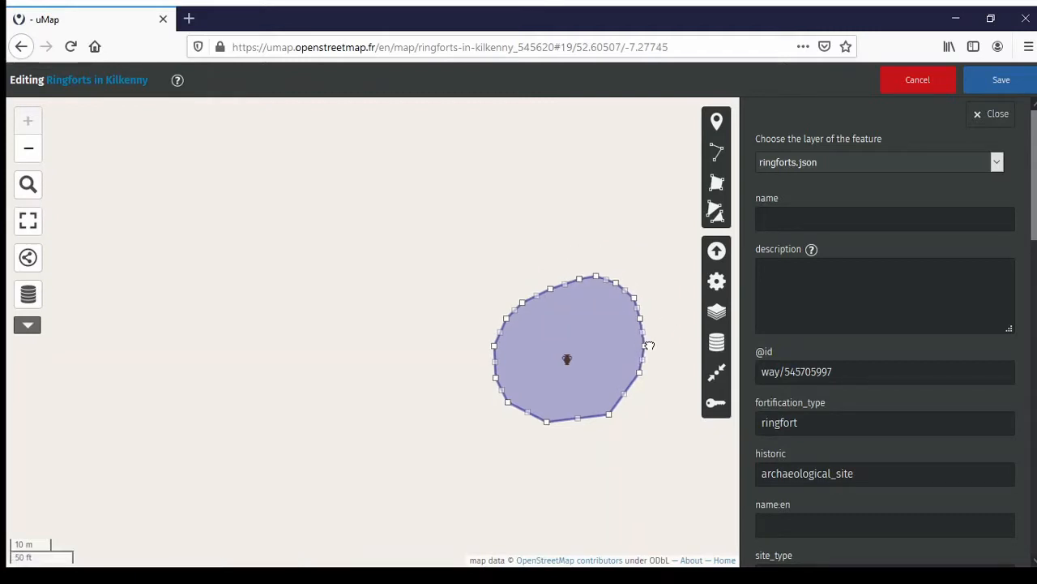
left_click_drag(578, 420, 578, 424)
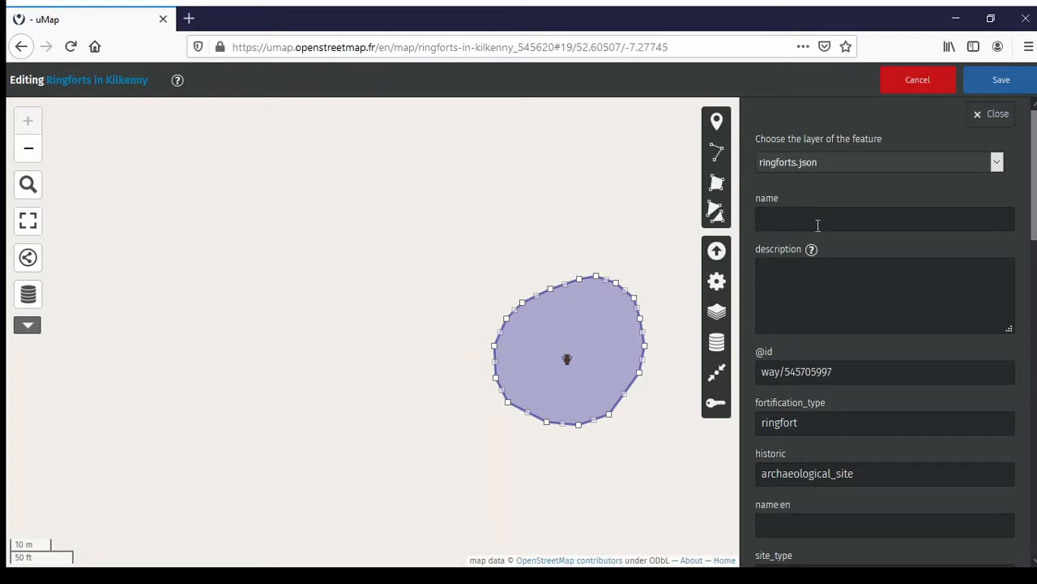
Step: Review the ringfort's attribute fields from name down to wikipedia, and save the edited feature
scroll(873, 256, "down", 1)
scroll(872, 257, "down", 3)
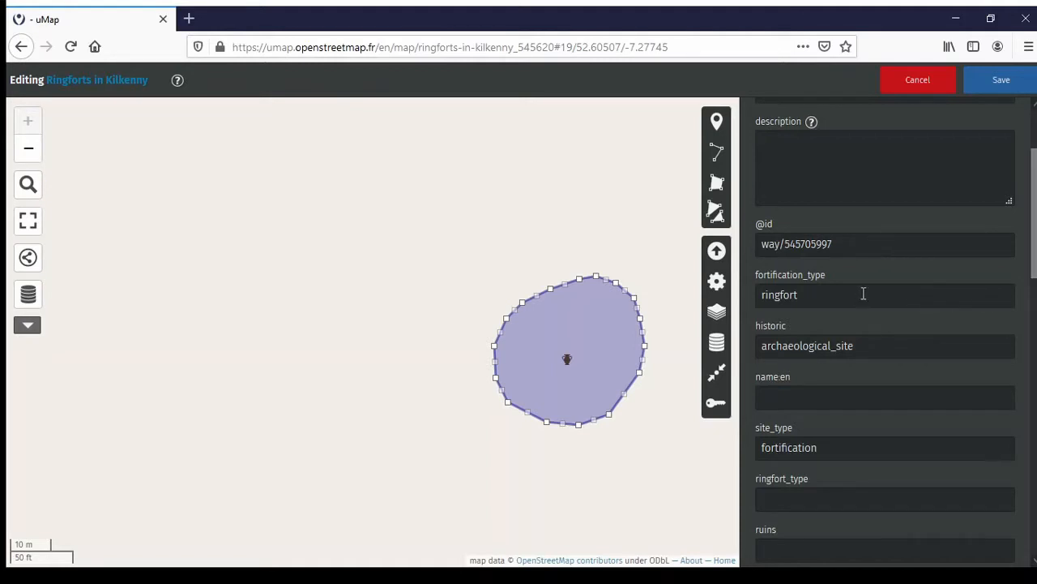
scroll(862, 294, "down", 2)
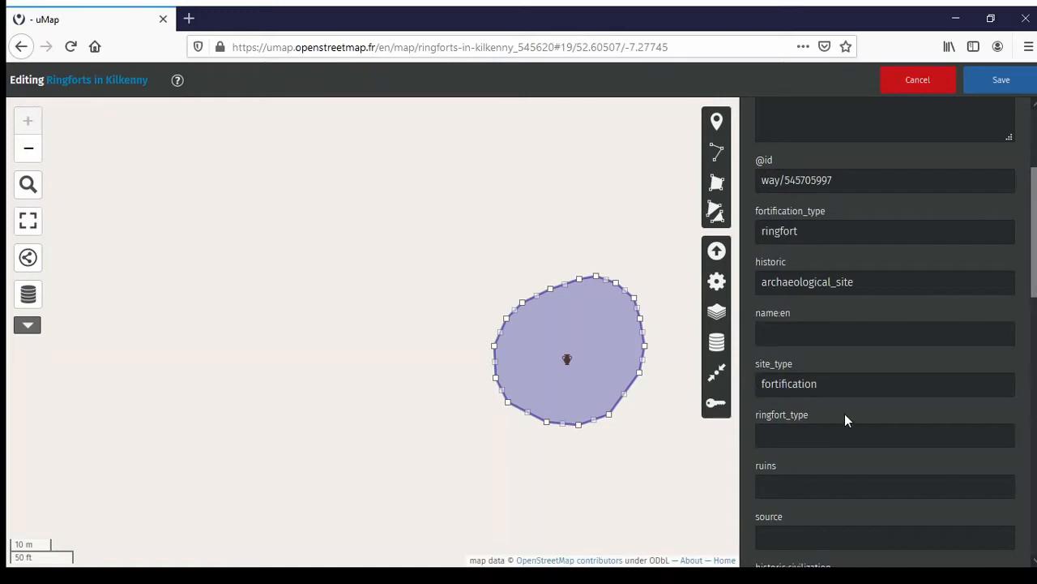
scroll(817, 263, "down", 2)
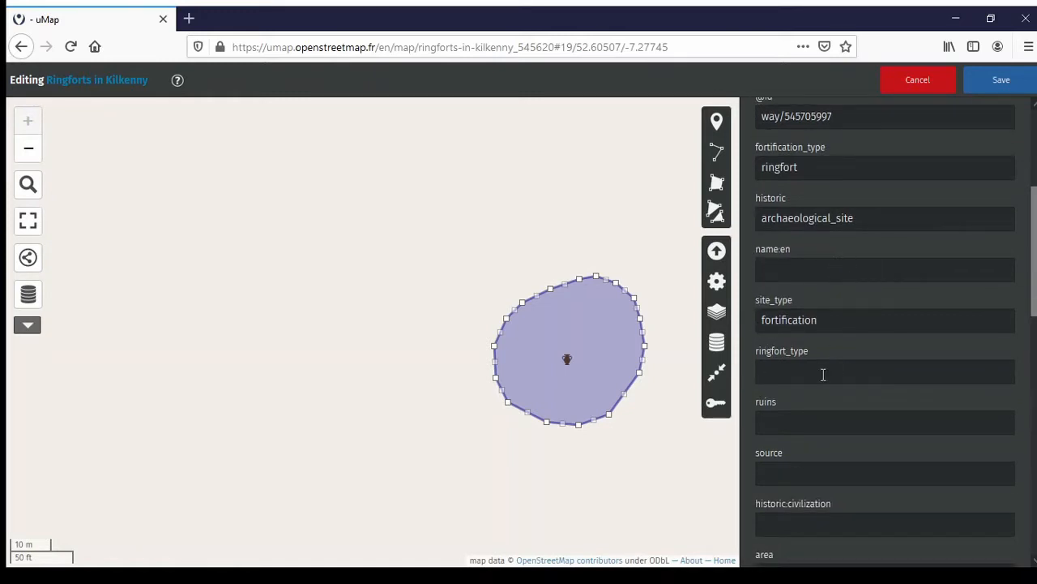
scroll(819, 397, "down", 2)
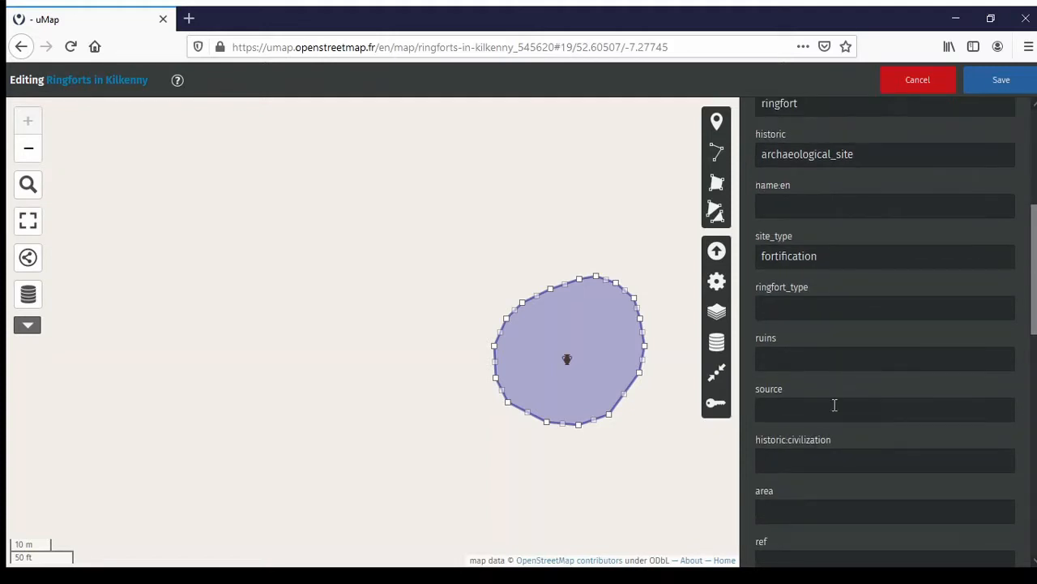
scroll(873, 319, "down", 10)
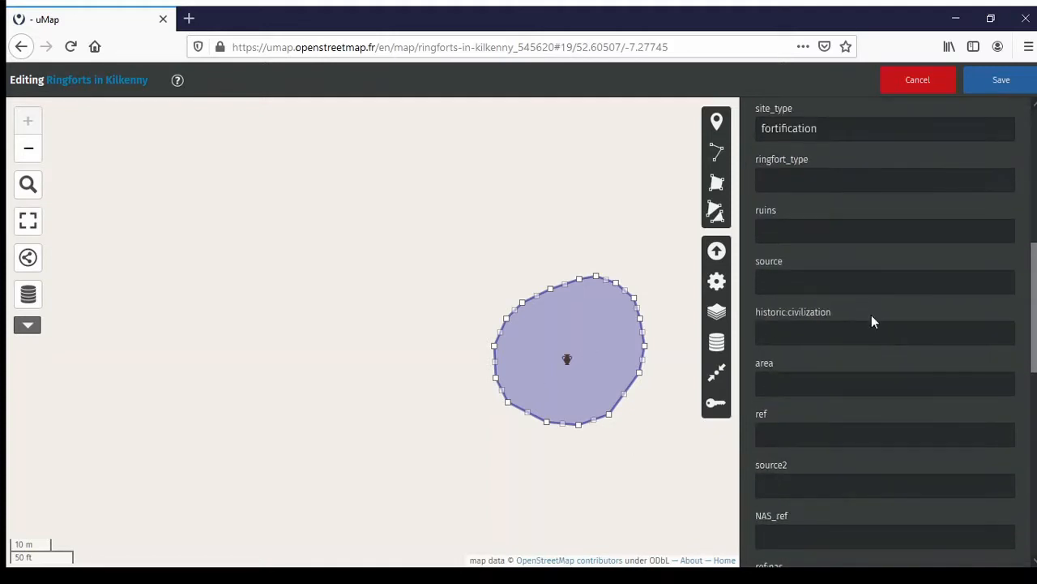
scroll(887, 339, "down", 10)
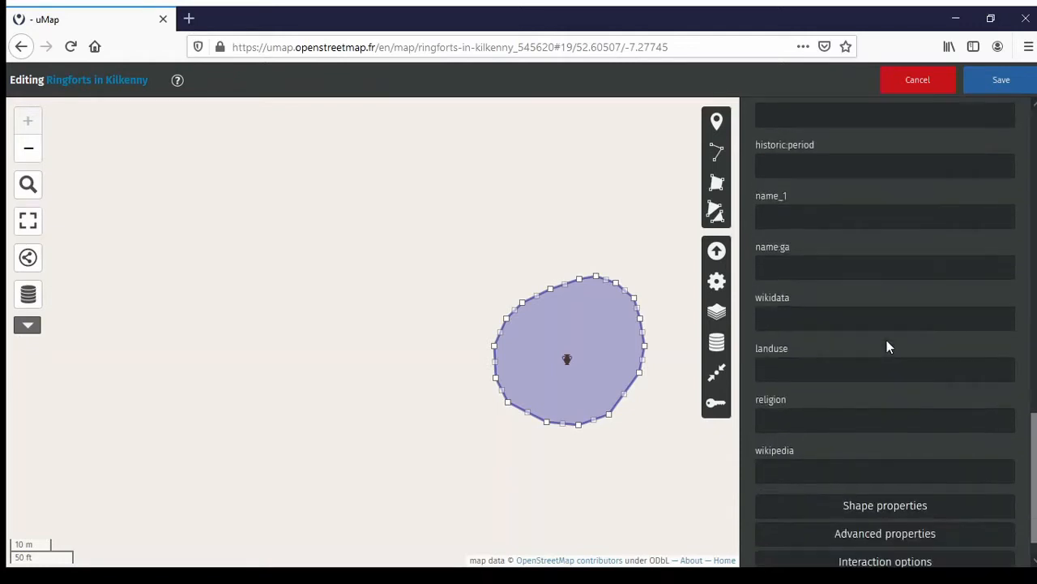
scroll(884, 345, "up", 20)
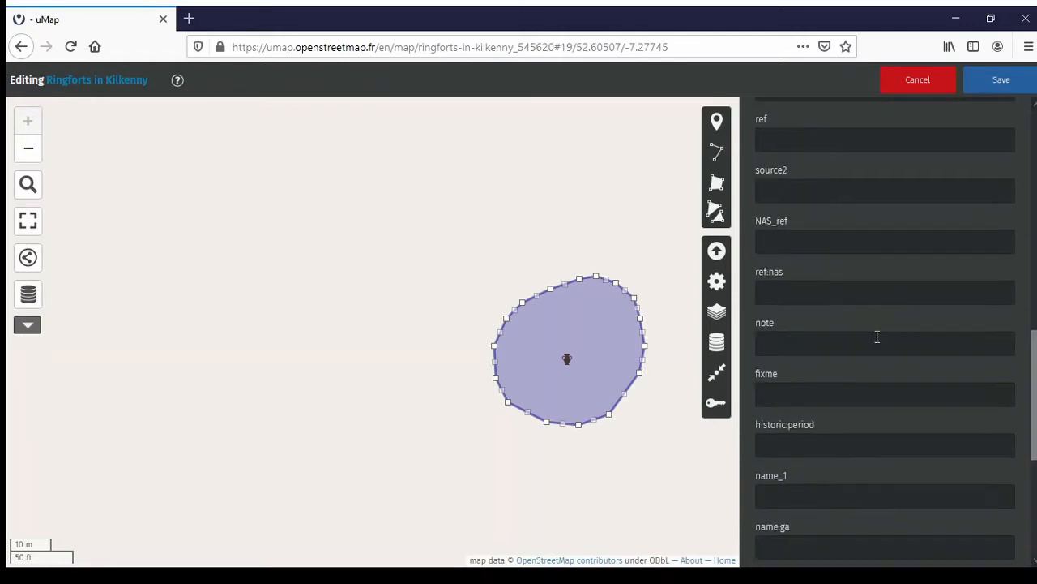
scroll(878, 330, "up", 1)
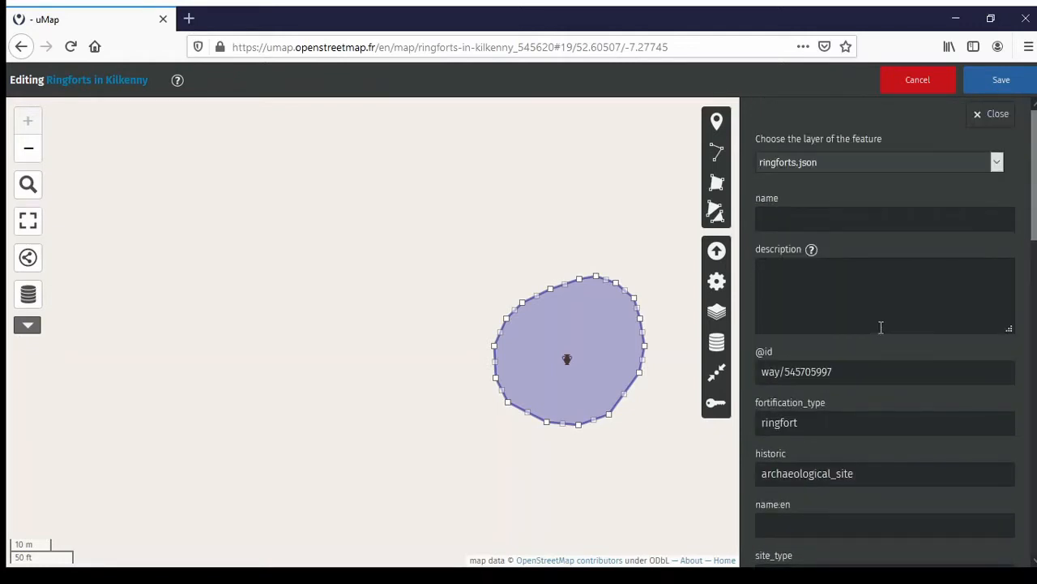
left_click(1002, 84)
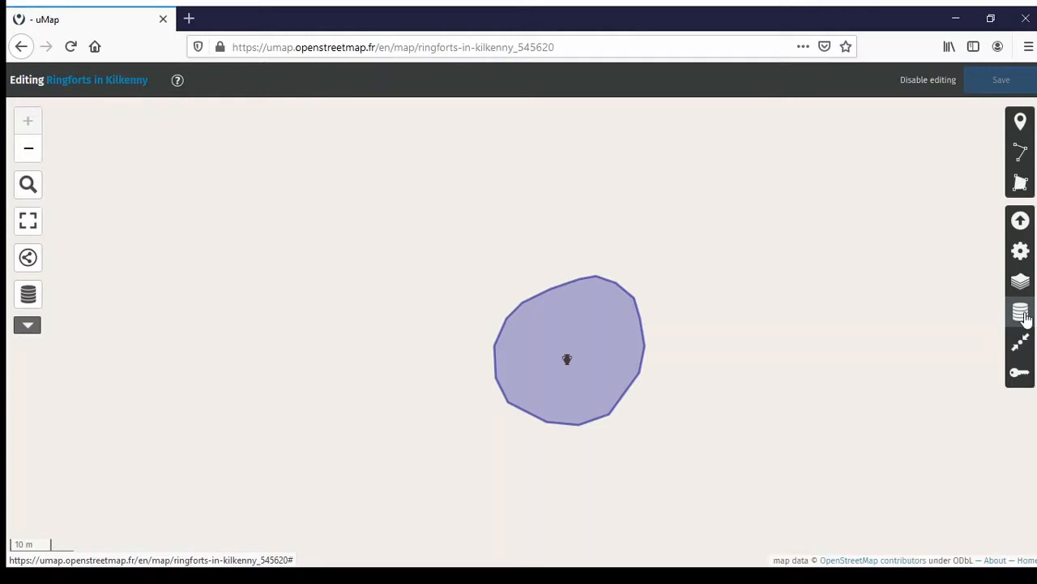
Step: Hide and show the ringforts.json layer, and fit the map view to the layer's full extent
left_click(1024, 316)
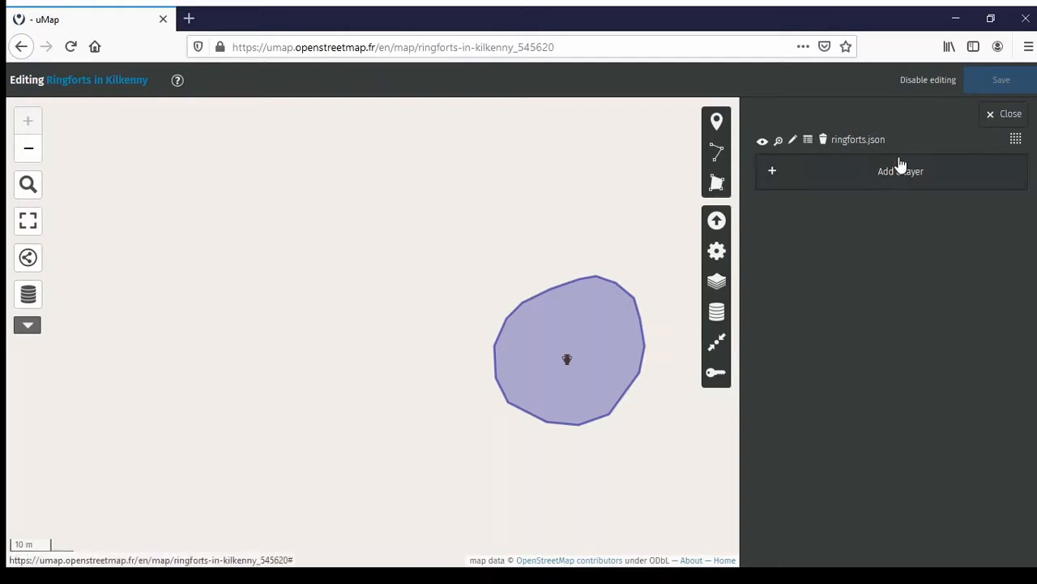
left_click(763, 143)
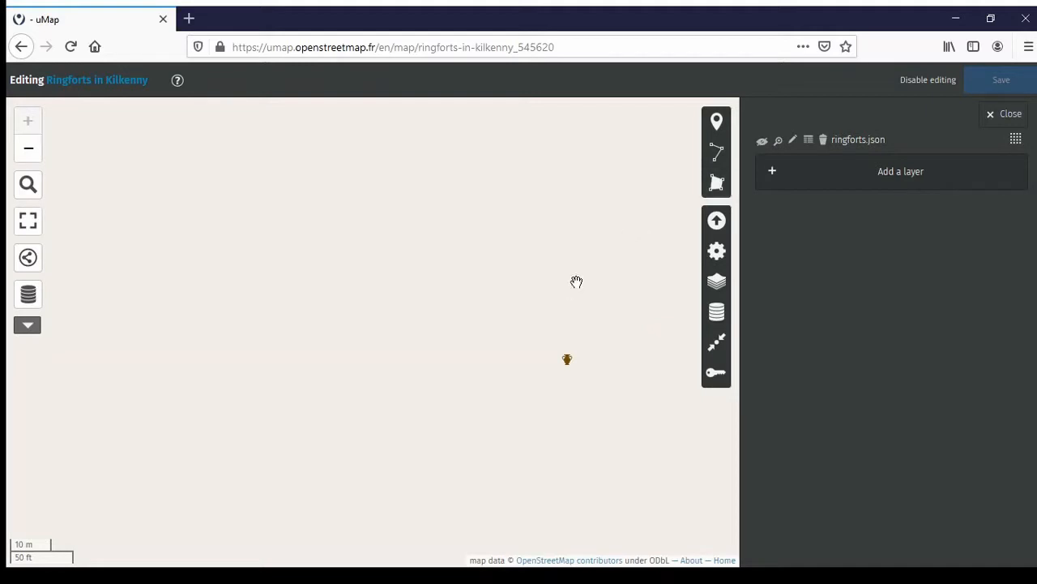
left_click(763, 144)
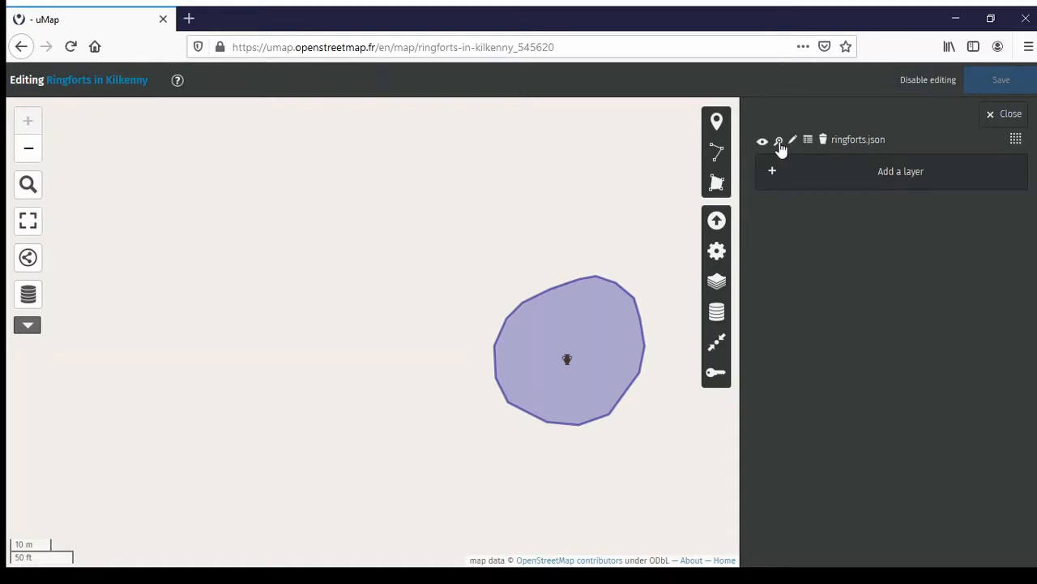
left_click(779, 144)
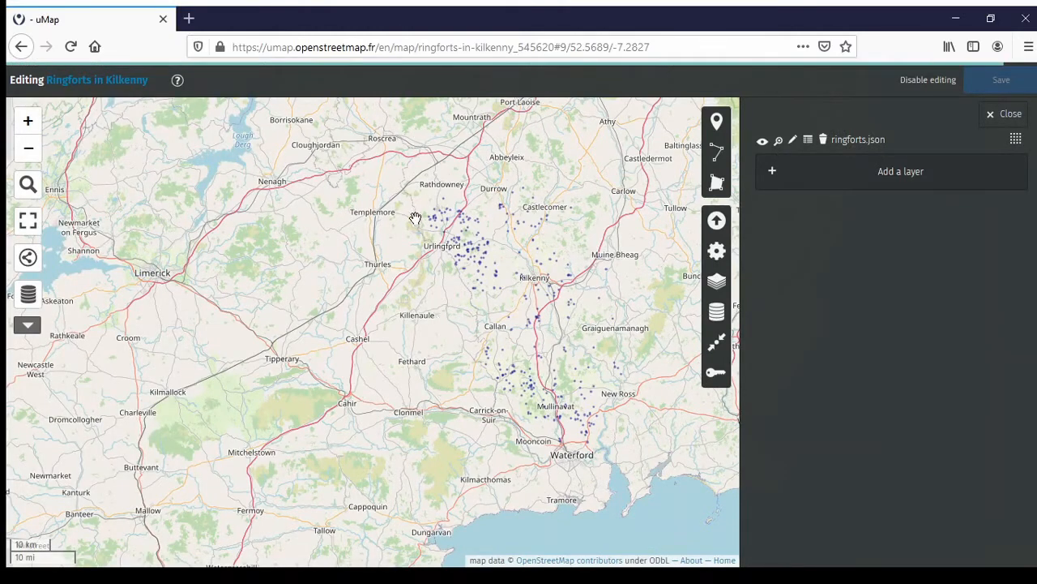
Step: Check the ringforts.json layer's properties, and open the layer's data in table view
left_click(793, 142)
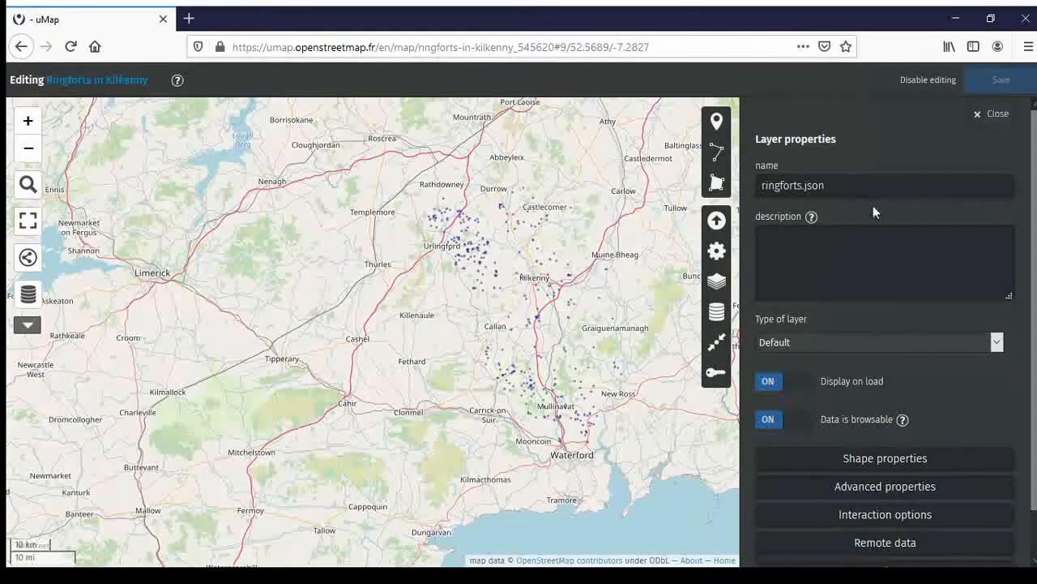
left_click(1000, 117)
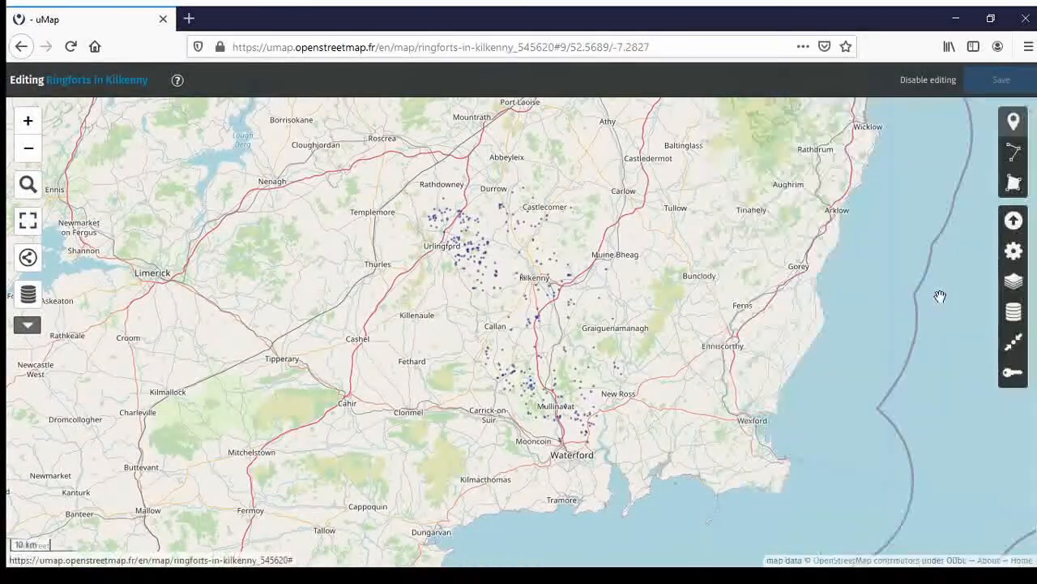
left_click(1014, 311)
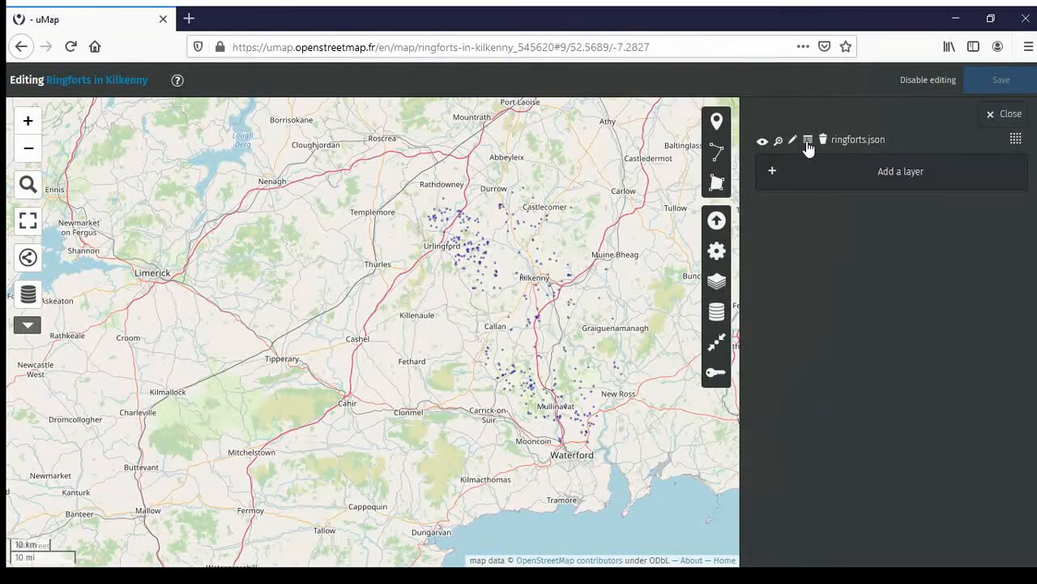
left_click(808, 143)
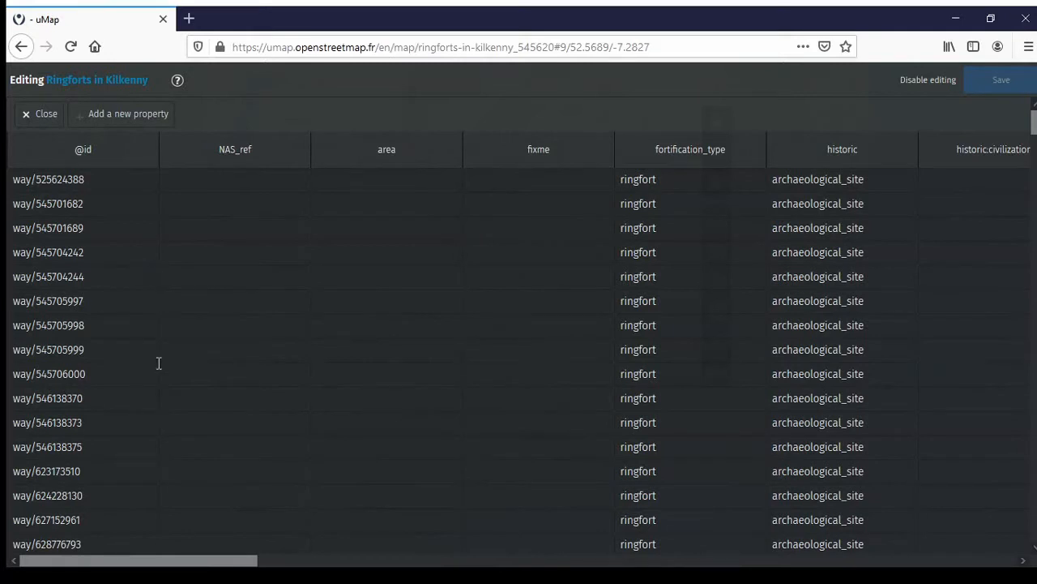
mouse_move(103, 149)
scroll(244, 298, "down", 3)
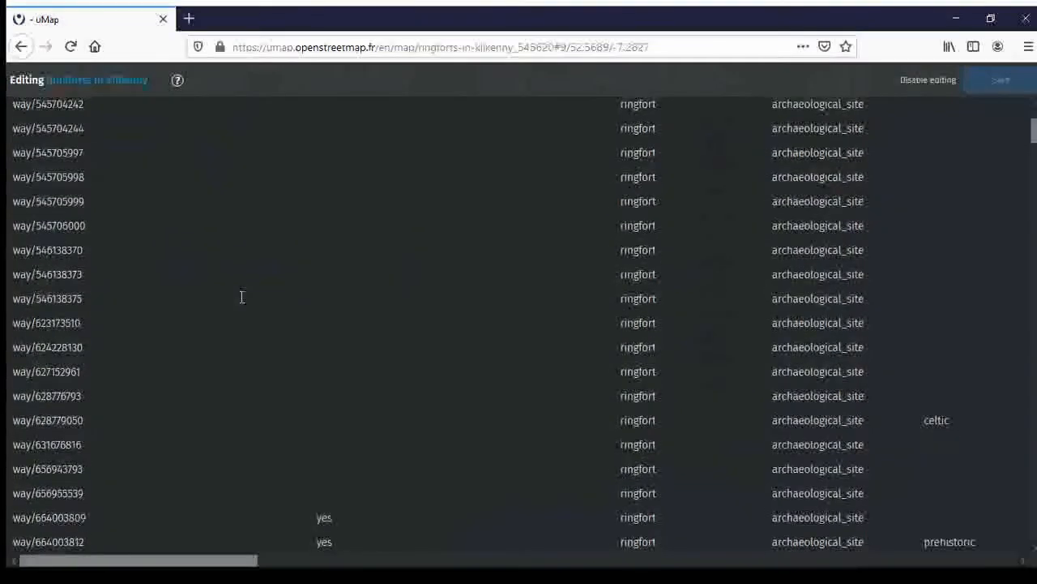
scroll(242, 297, "down", 10)
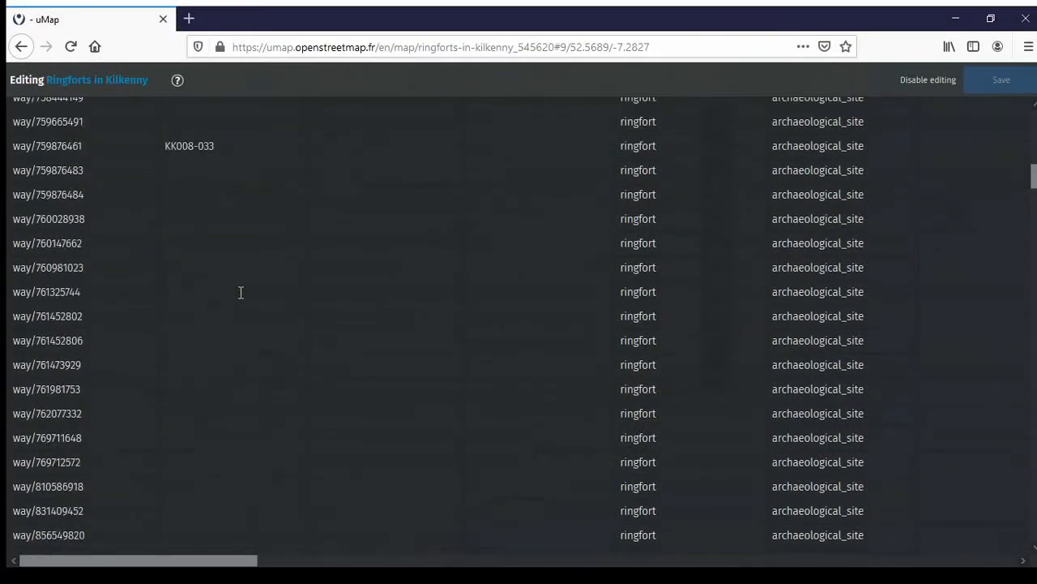
scroll(235, 209, "up", 2)
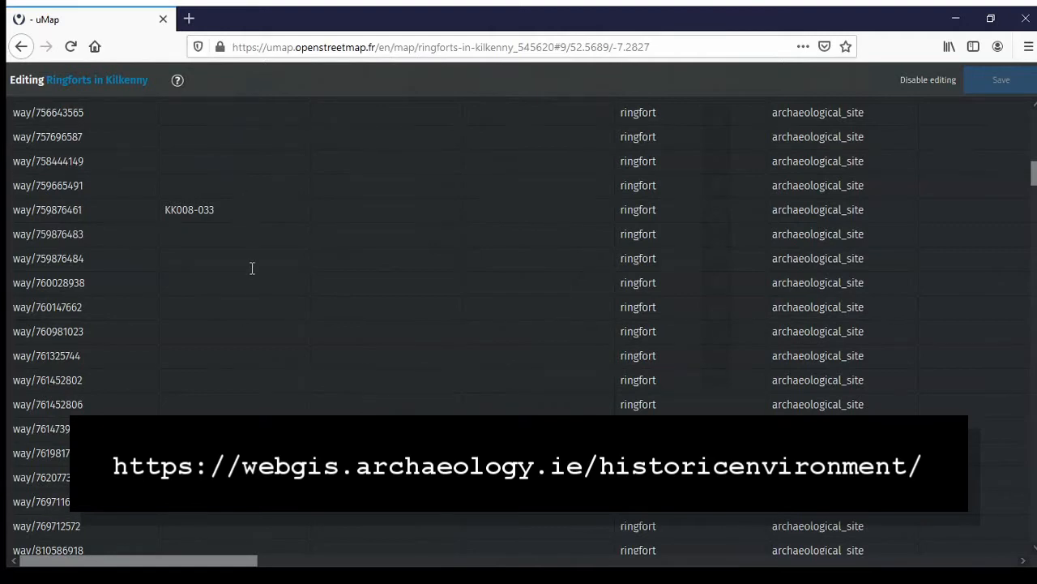
scroll(245, 273, "down", 10)
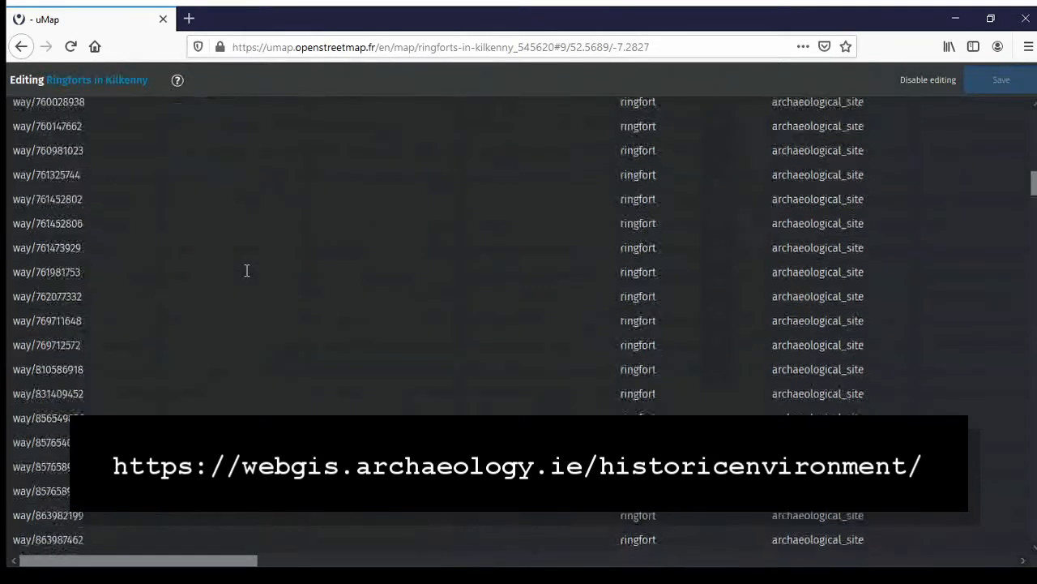
scroll(247, 270, "down", 10)
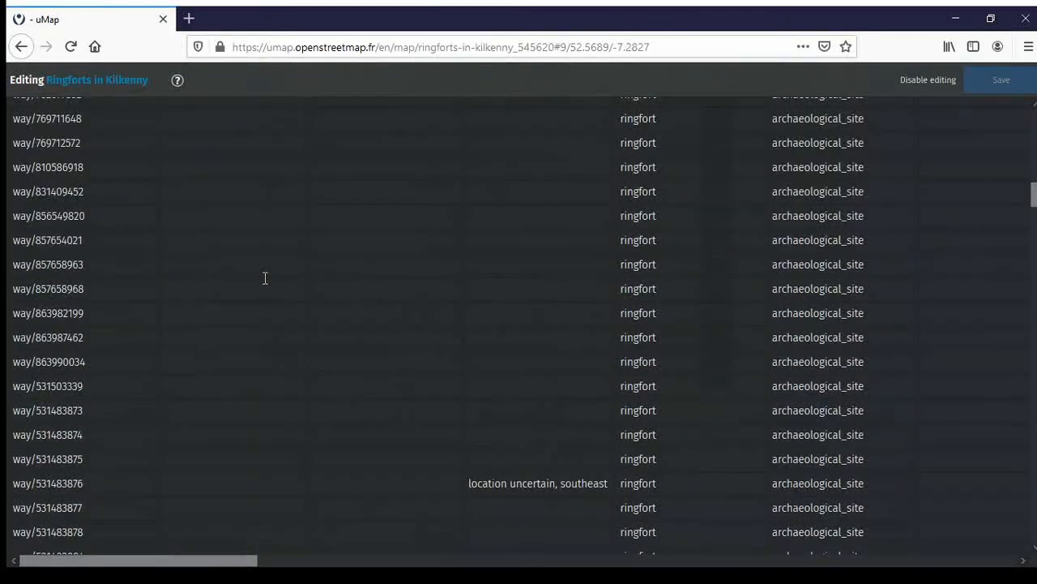
scroll(265, 278, "up", 6)
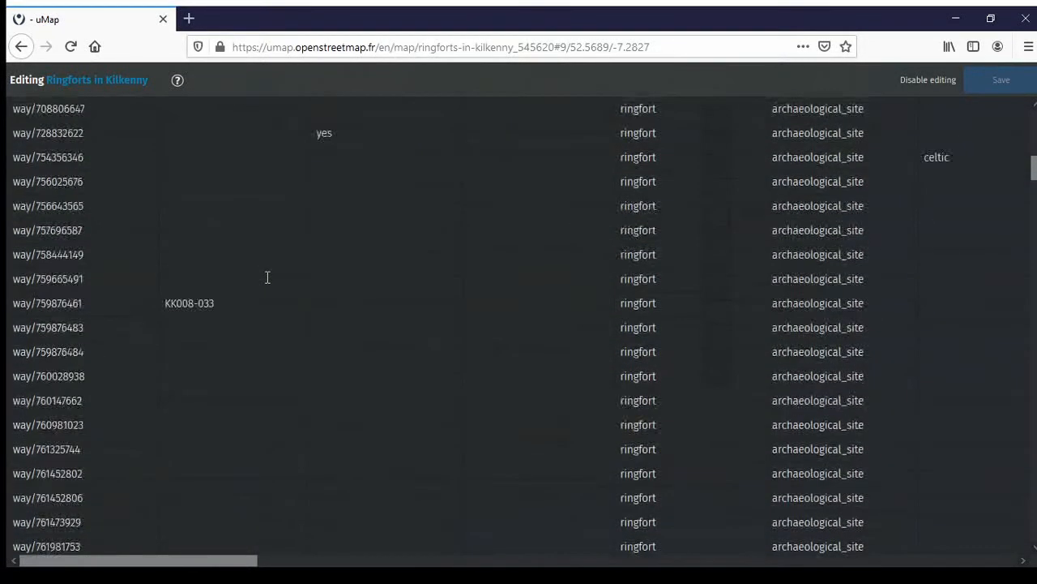
scroll(267, 304, "down", 2)
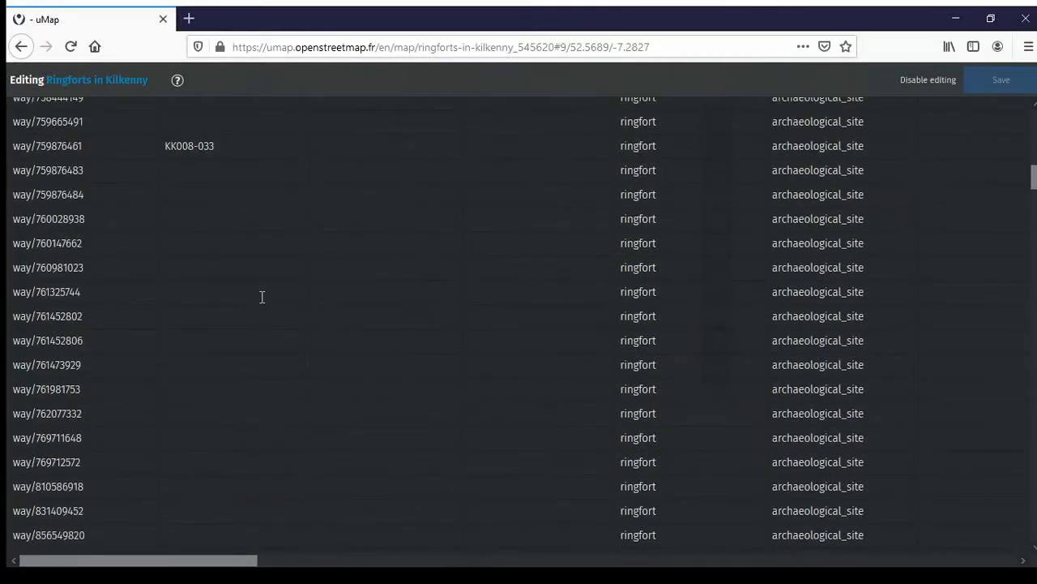
scroll(261, 297, "down", 5)
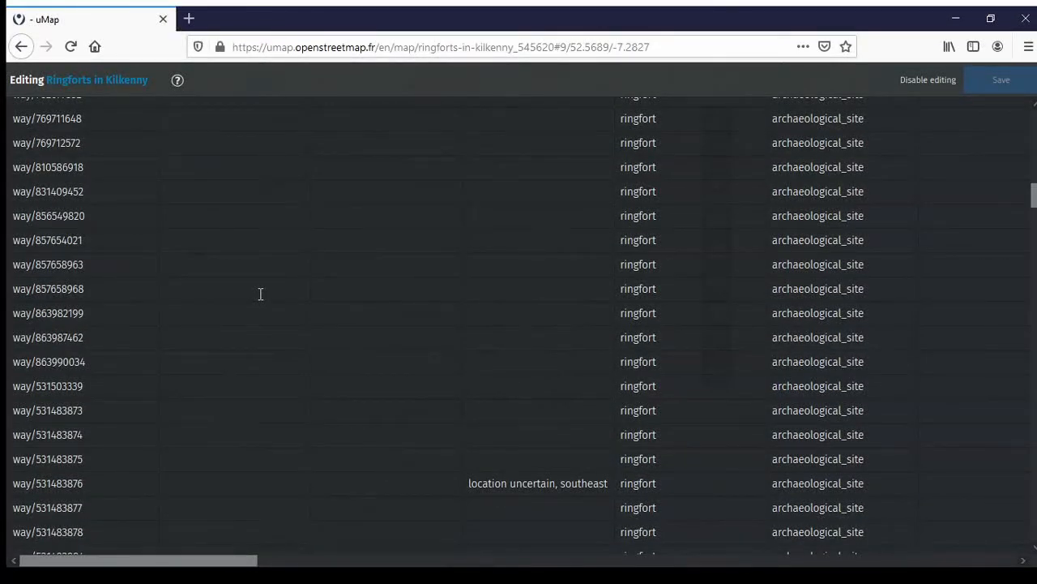
scroll(268, 301, "down", 8)
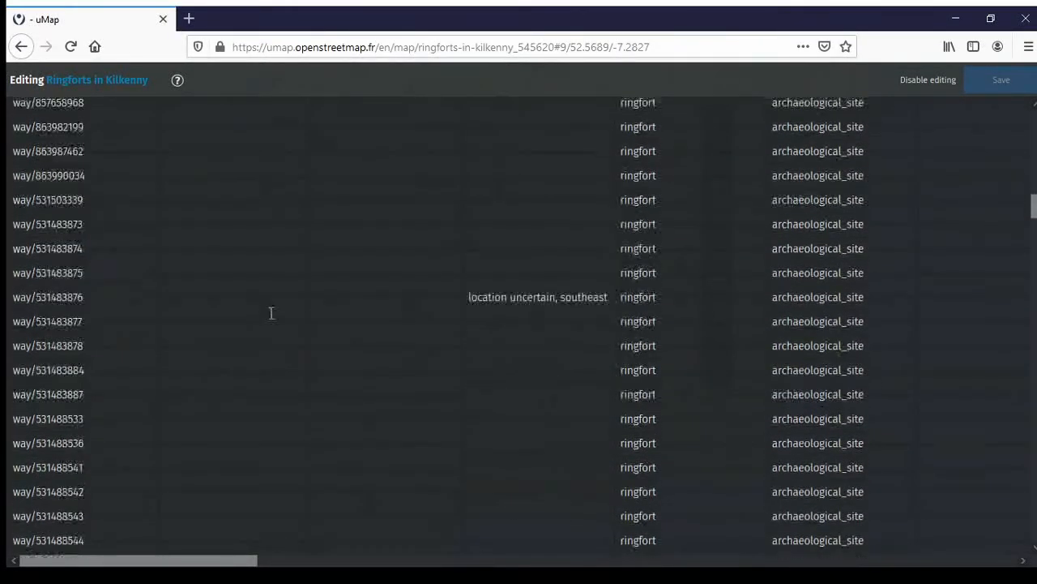
scroll(279, 308, "down", 6)
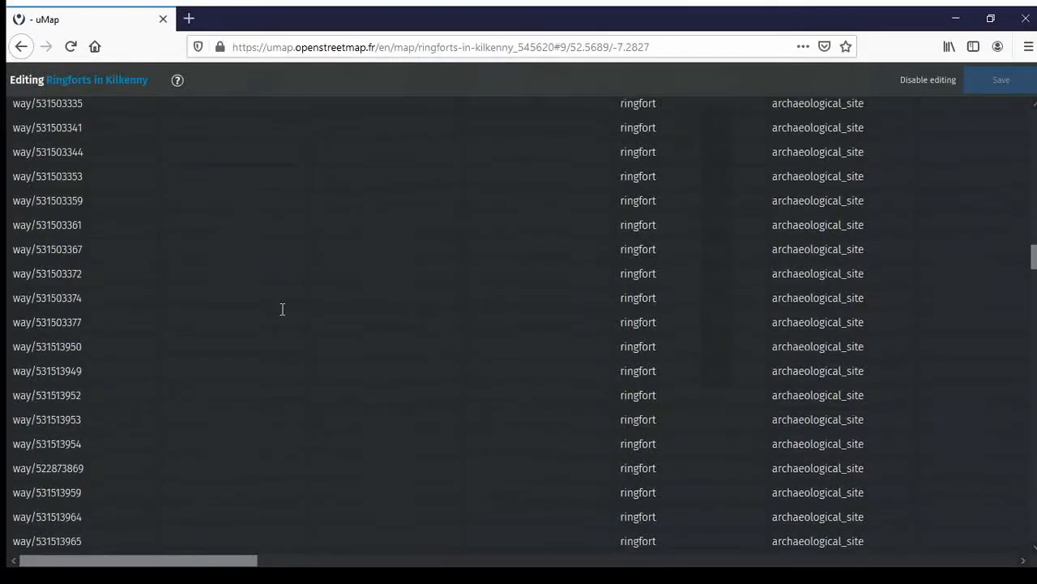
scroll(282, 306, "down", 12)
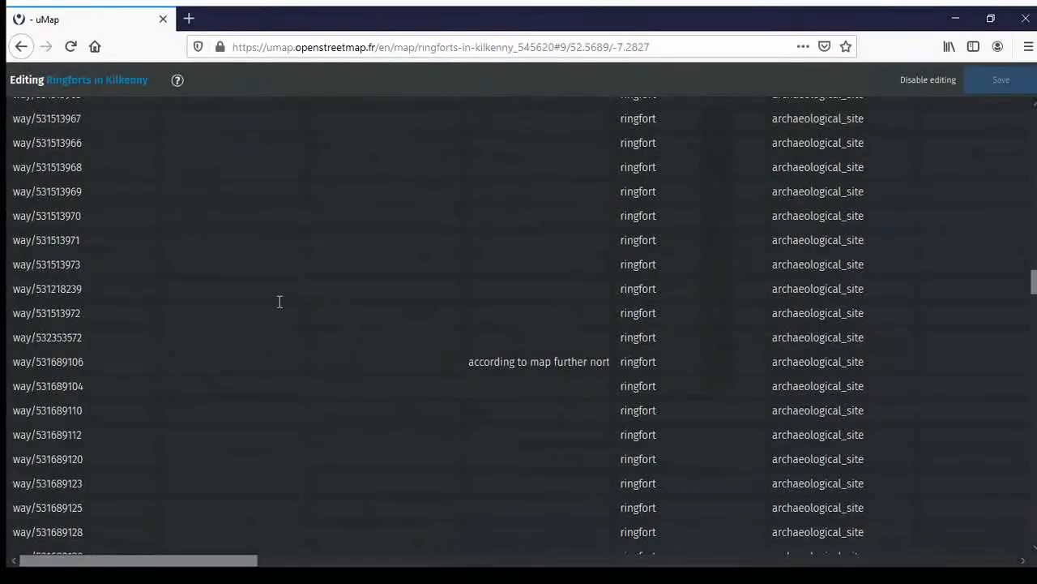
scroll(278, 302, "down", 3)
Step: Delete the area property from all features in the ringforts.json table
scroll(280, 296, "up", 15)
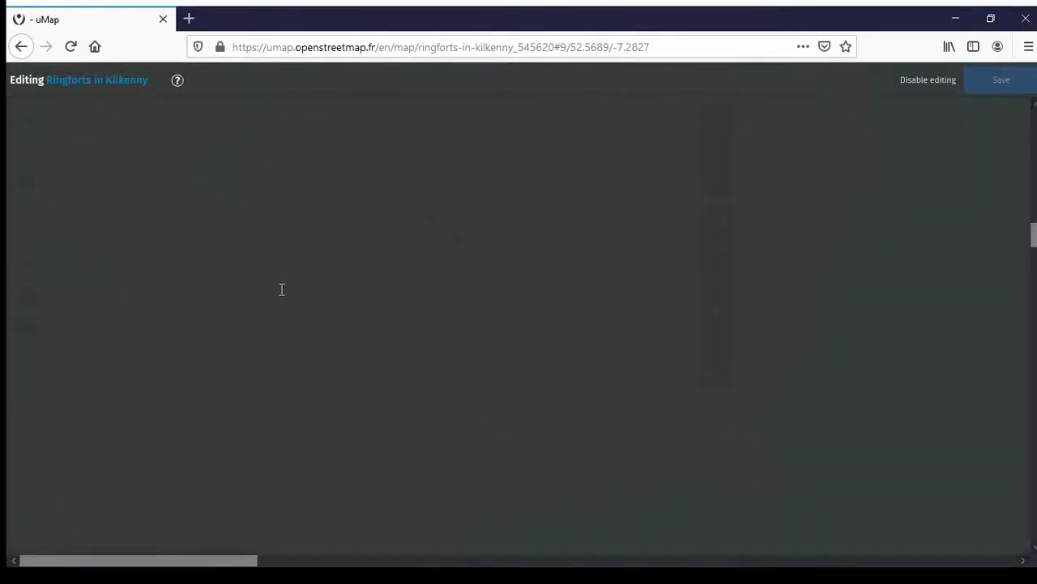
scroll(284, 288, "up", 5)
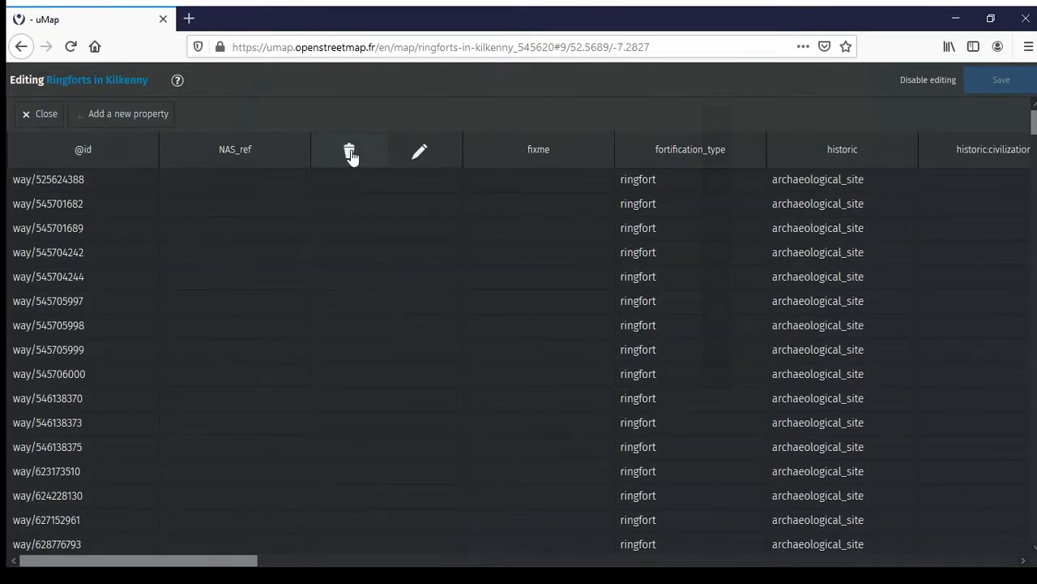
left_click(354, 151)
left_click(562, 283)
Step: Check the entries in the fixme column, and delete the fixme property from all features
scroll(559, 260, "down", 4)
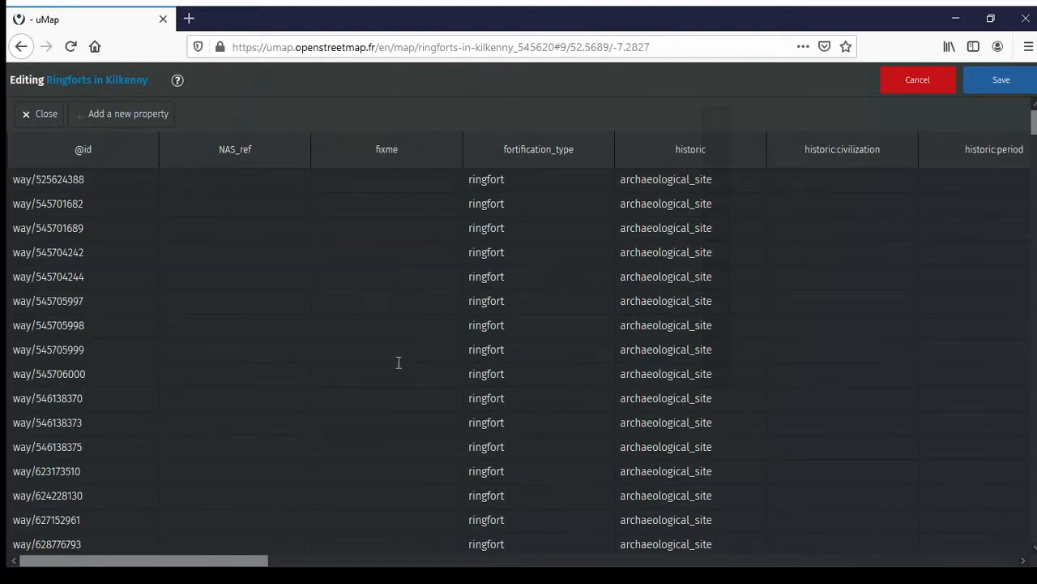
scroll(378, 287, "down", 1)
scroll(379, 287, "down", 20)
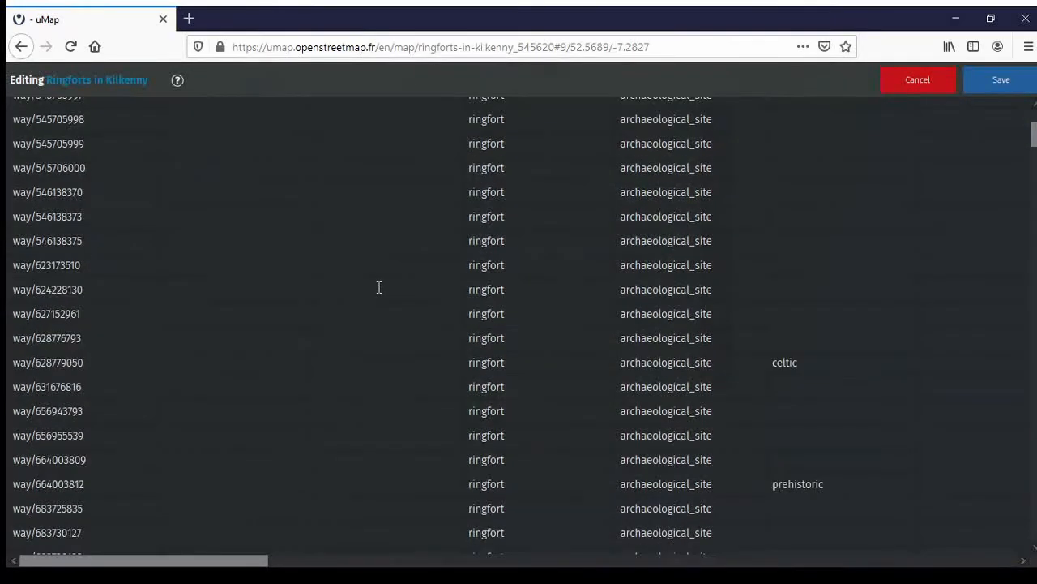
scroll(380, 288, "down", 5)
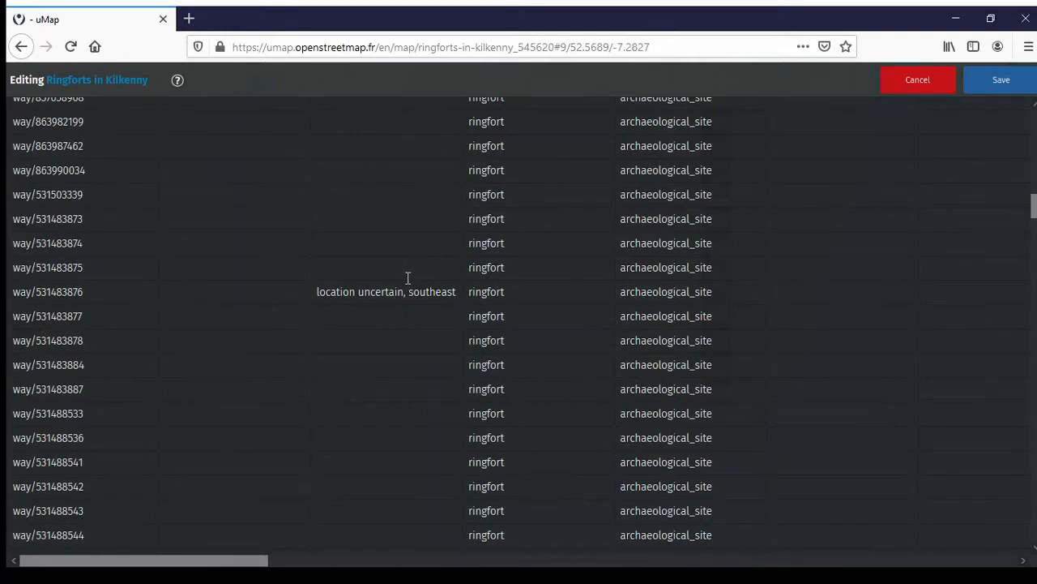
scroll(400, 264, "up", 10)
scroll(406, 253, "up", 3)
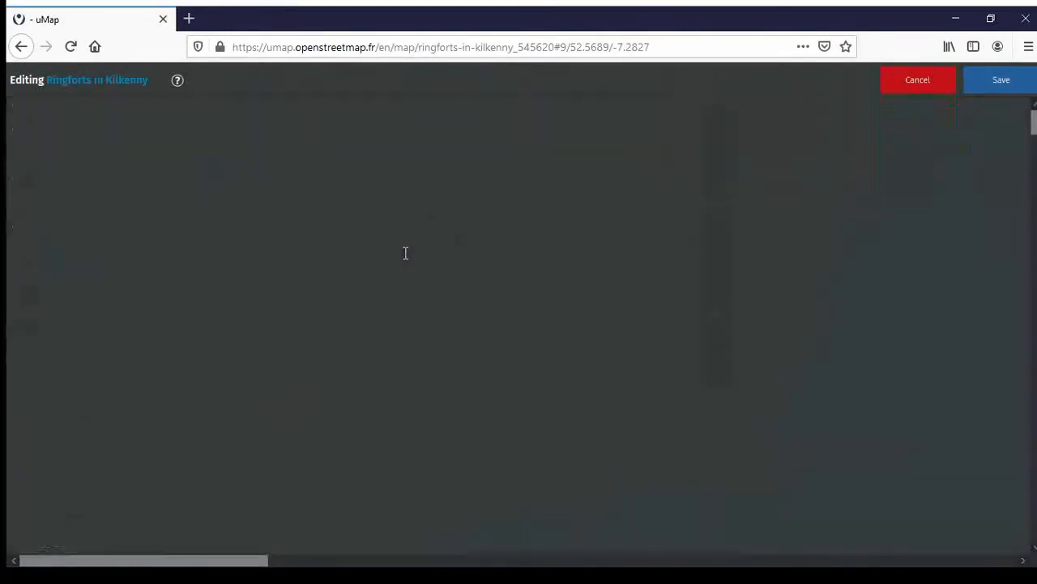
mouse_move(387, 148)
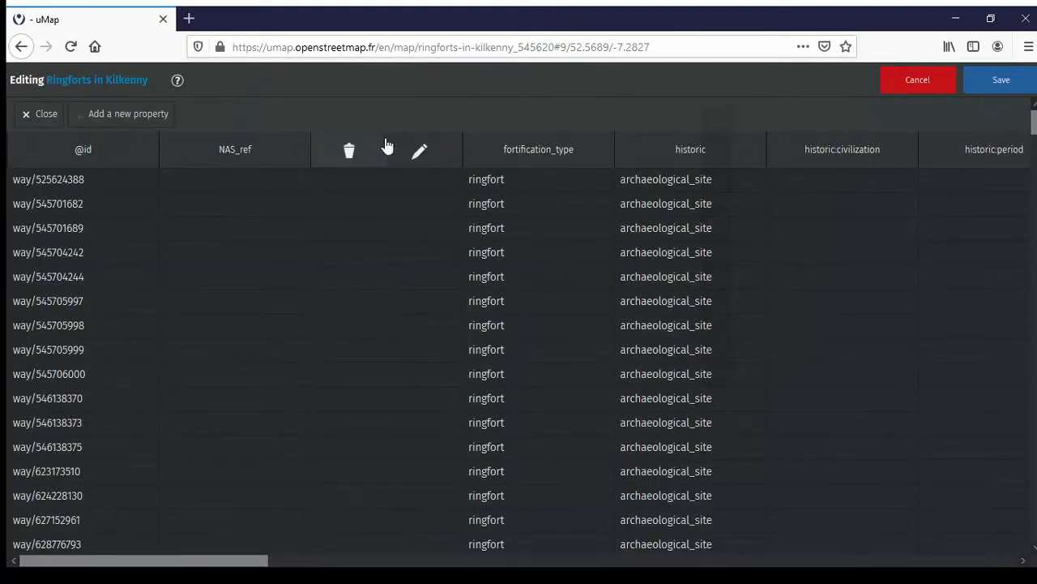
left_click(349, 154)
left_click(567, 281)
left_click(558, 136)
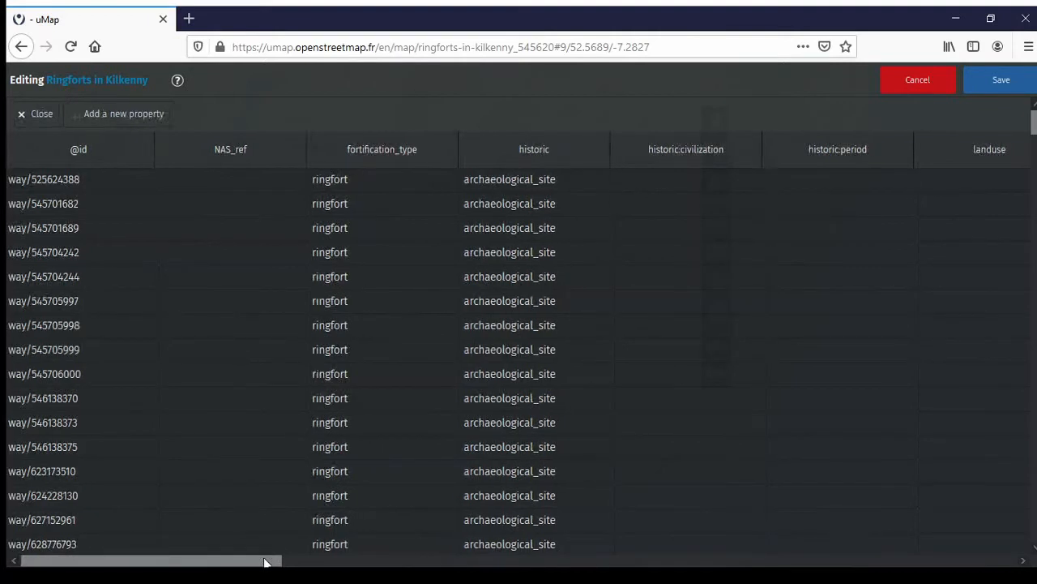
Step: Examine the ringfort entries in the name, name:en, name:ga and name_1 columns and the columns beyond them
left_click_drag(266, 560, 344, 561)
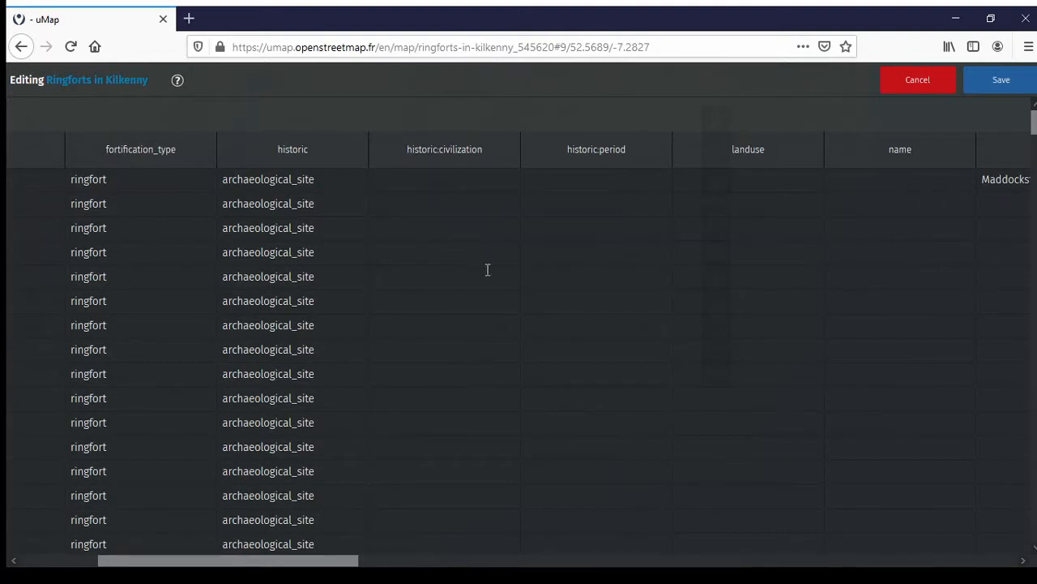
left_click_drag(333, 560, 461, 565)
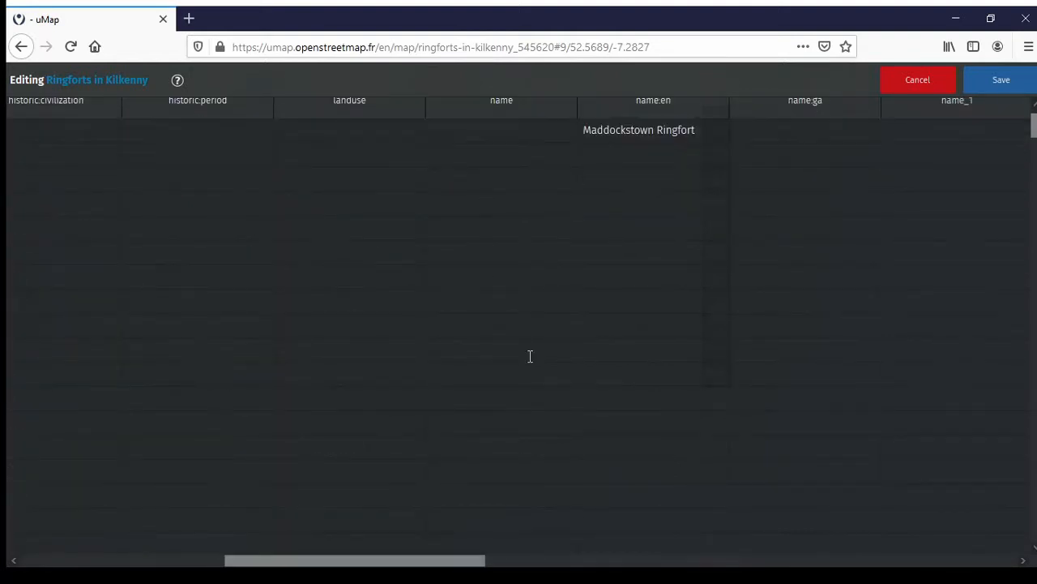
scroll(530, 355, "down", 5)
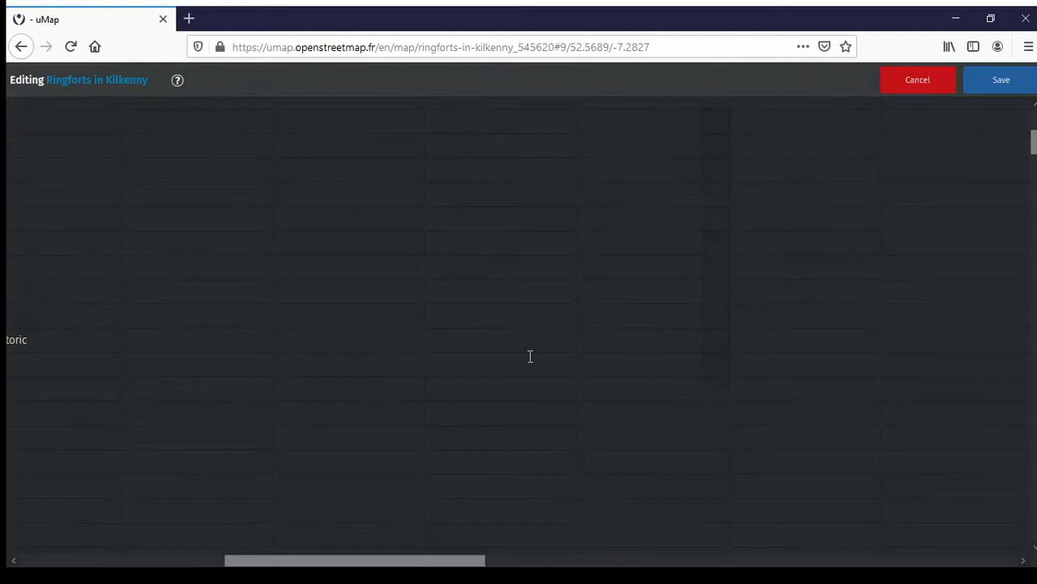
scroll(530, 357, "down", 5)
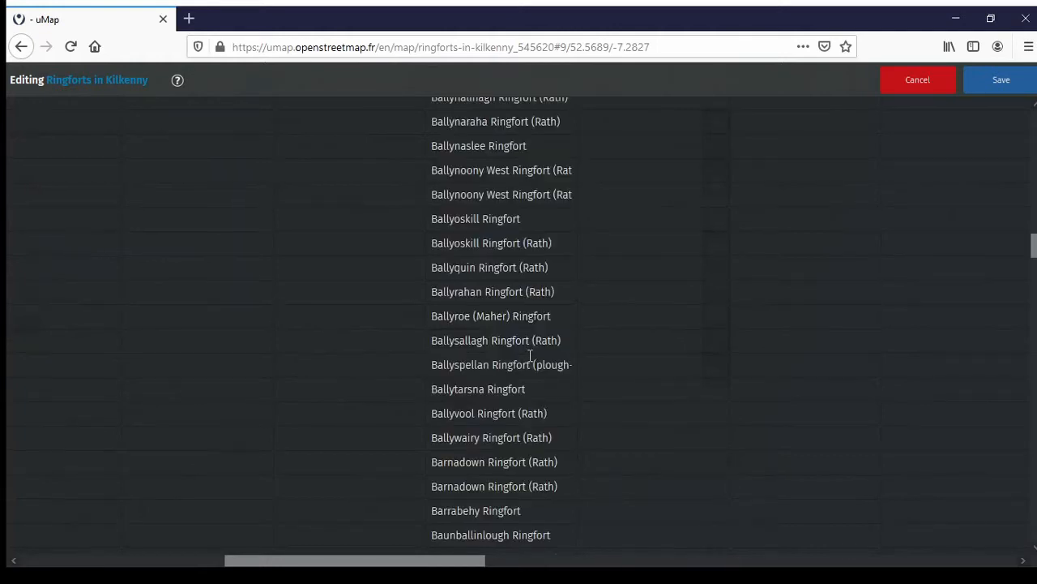
scroll(530, 355, "down", 5)
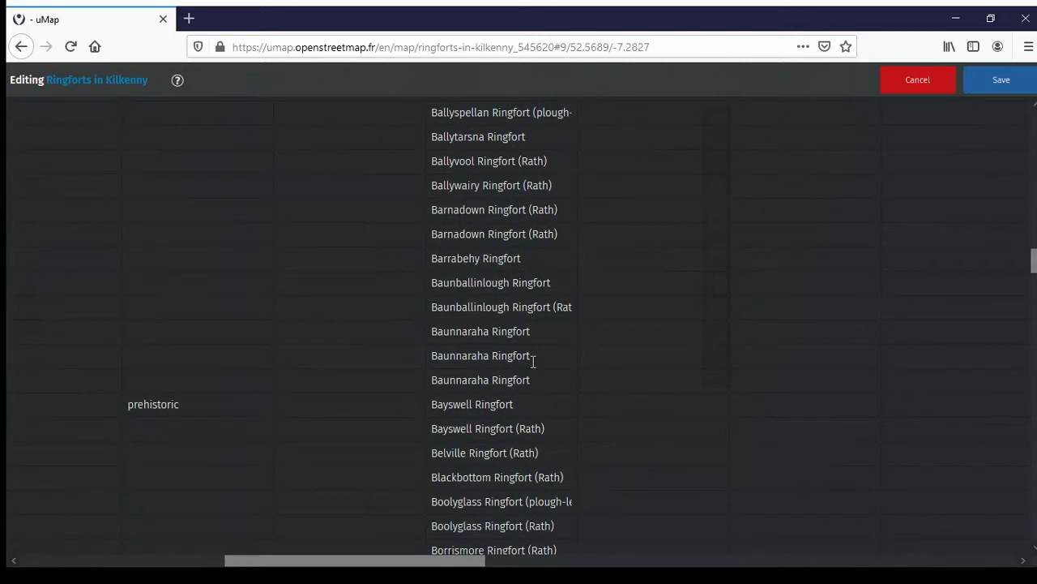
scroll(687, 204, "up", 15)
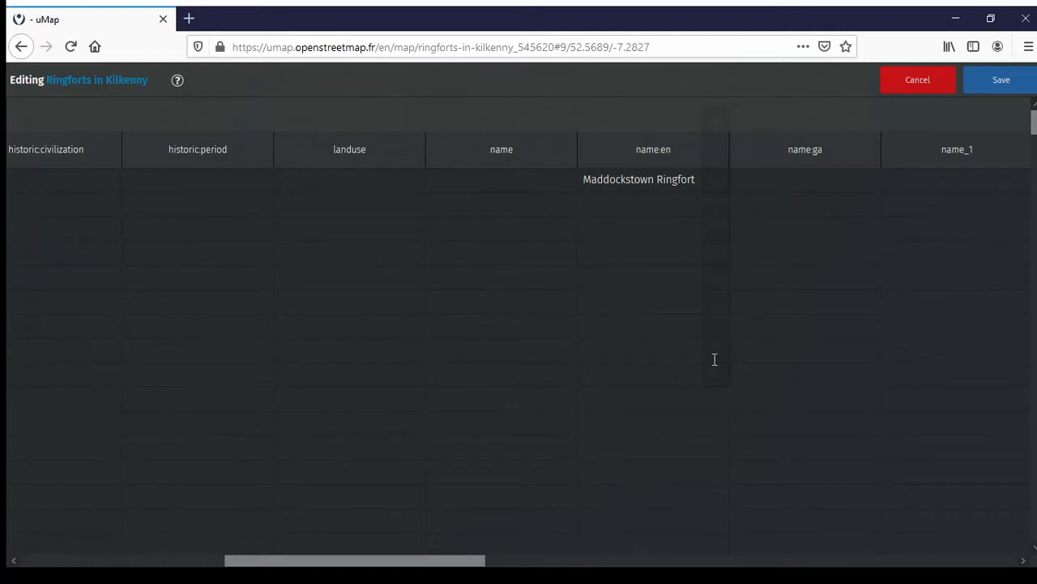
scroll(657, 397, "down", 10)
scroll(597, 432, "right", 3)
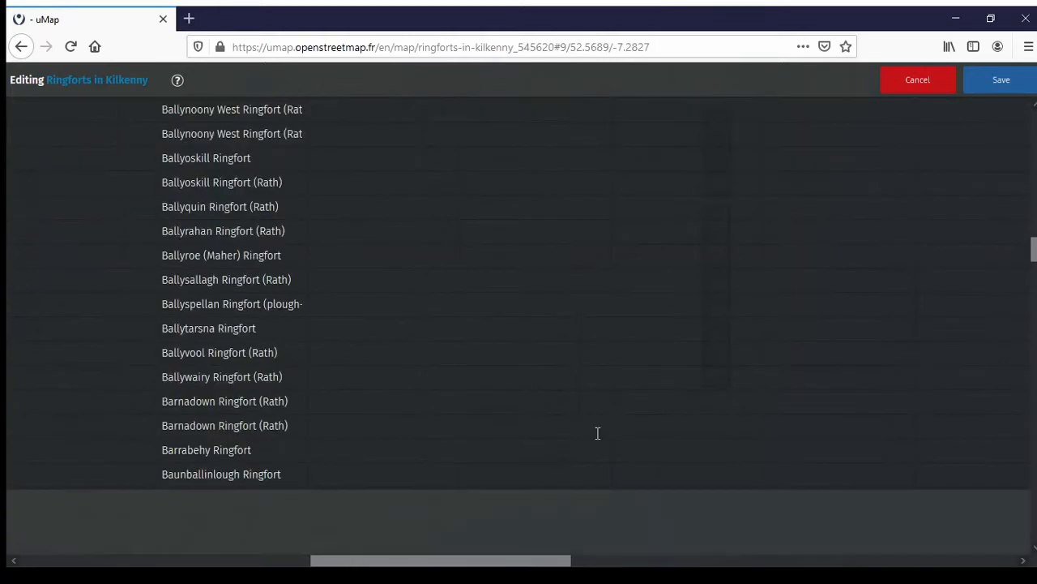
scroll(584, 428, "down", 10)
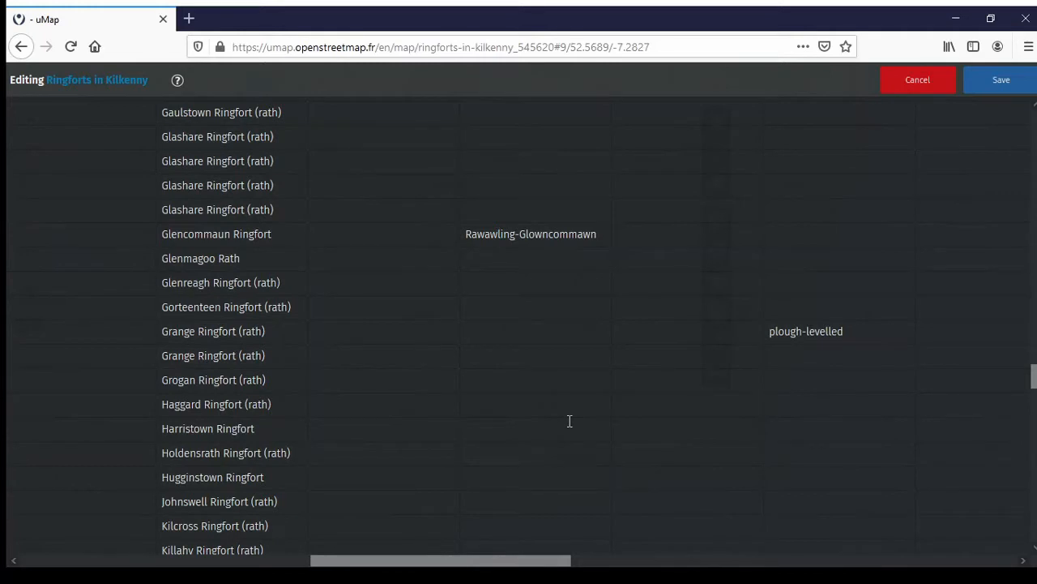
scroll(570, 421, "down", 10)
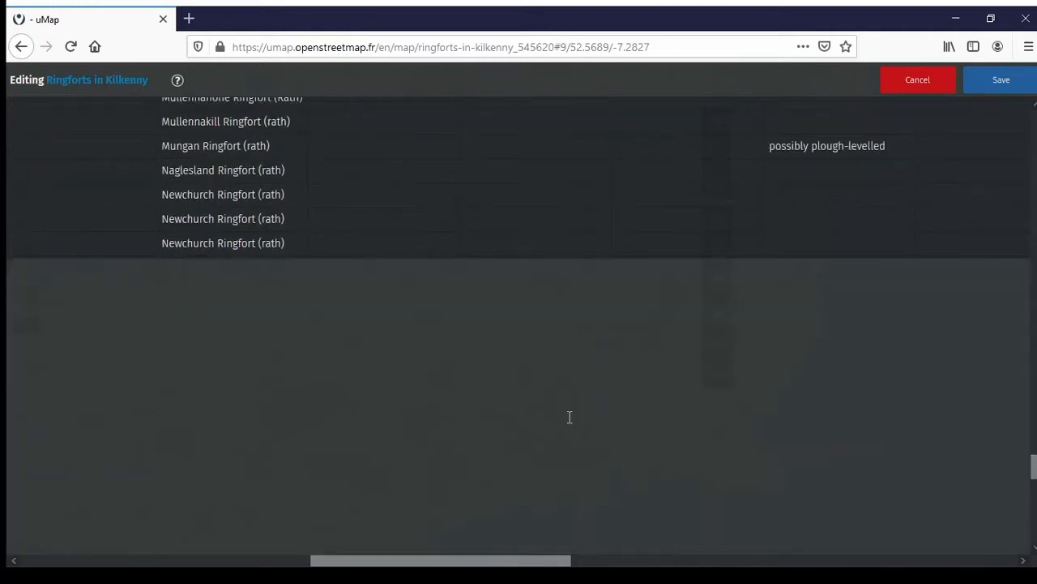
scroll(570, 417, "down", 5)
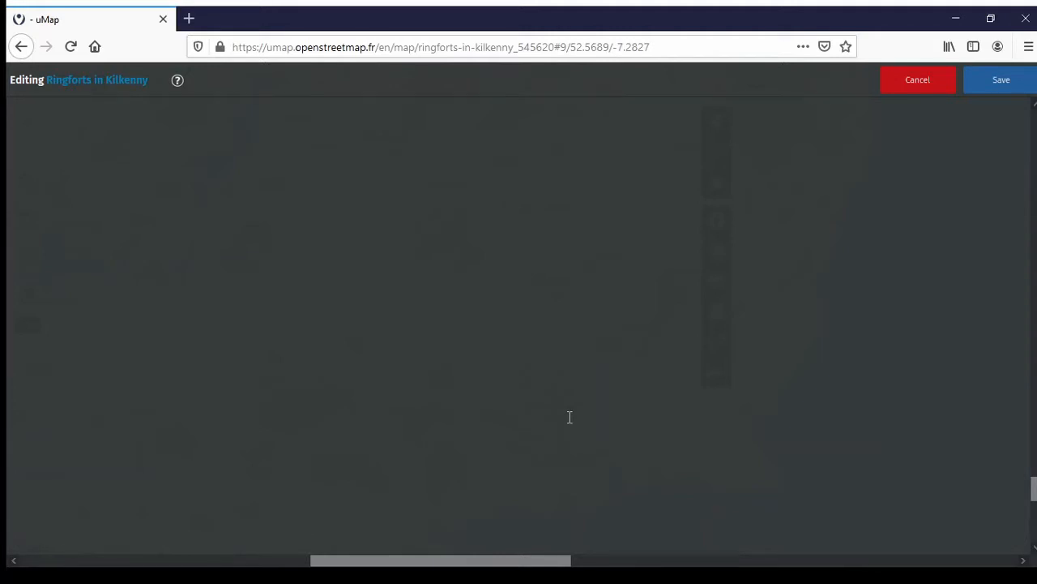
scroll(570, 417, "up", 7)
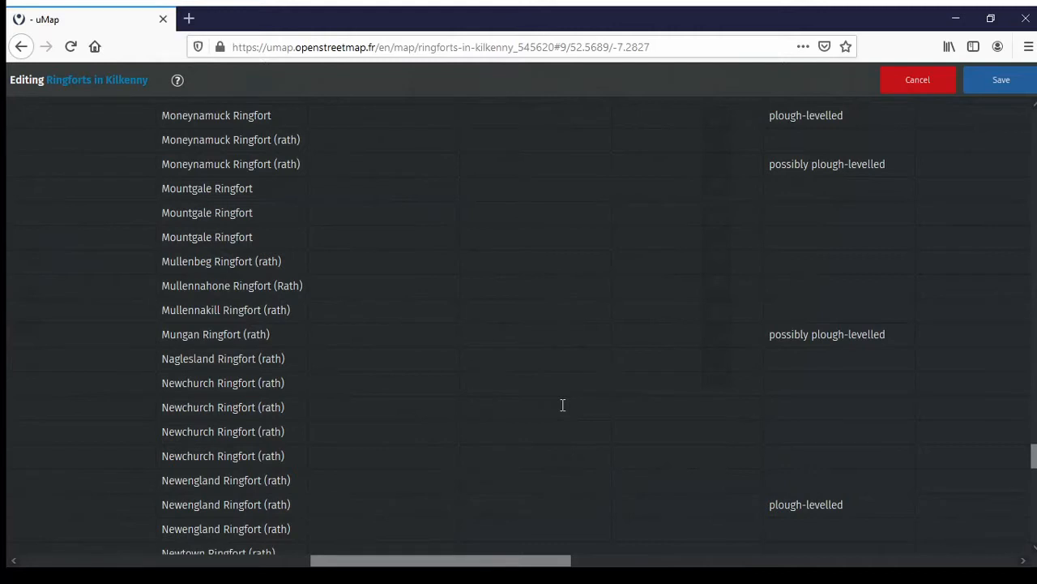
scroll(562, 404, "down", 5)
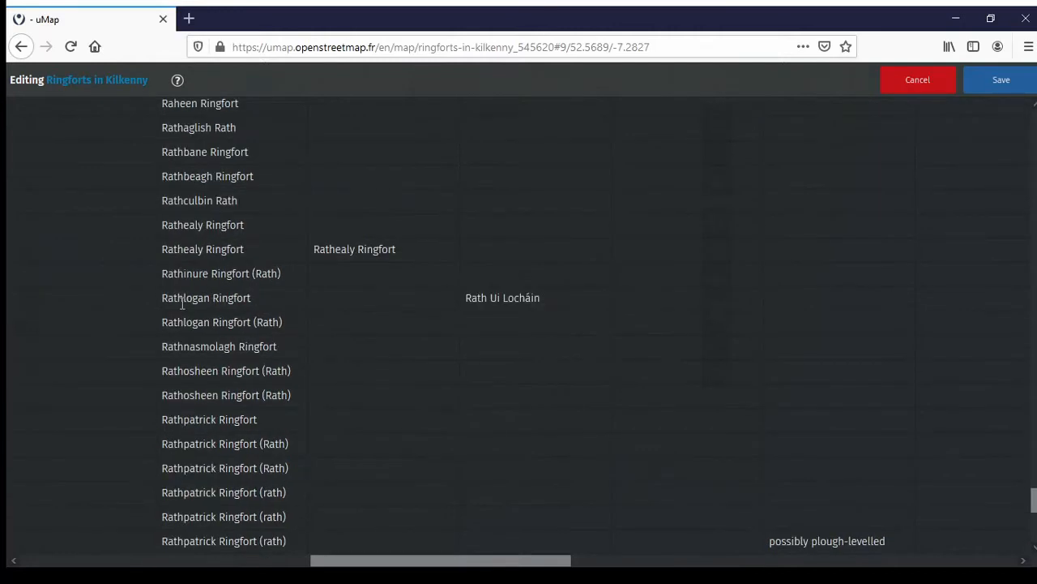
Step: Examine the ringfort entries in the note, ref and ref:nas columns, and survey the remaining columns up to wikipedia
scroll(558, 359, "up", 15)
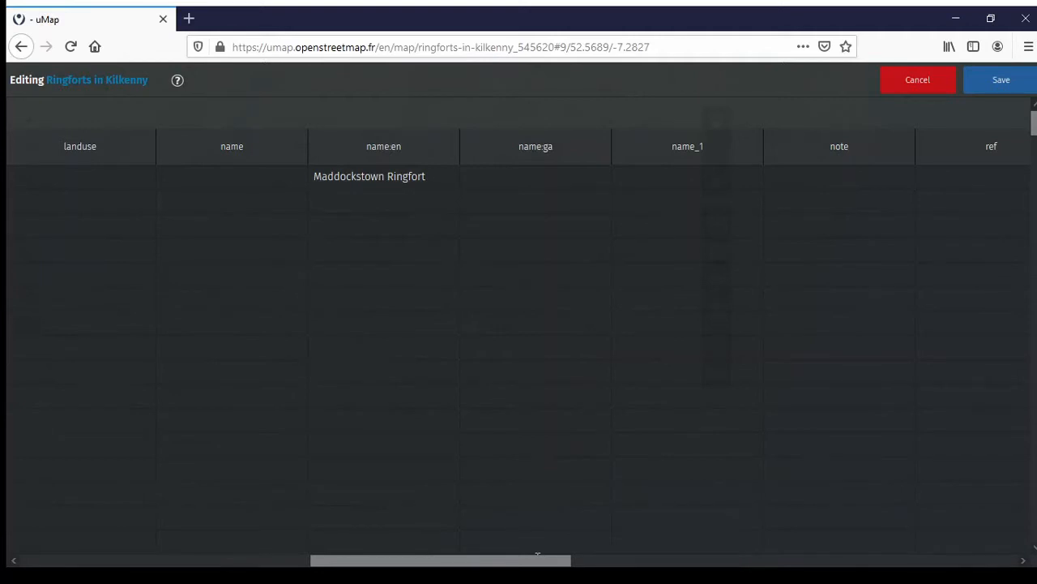
left_click_drag(537, 555, 607, 556)
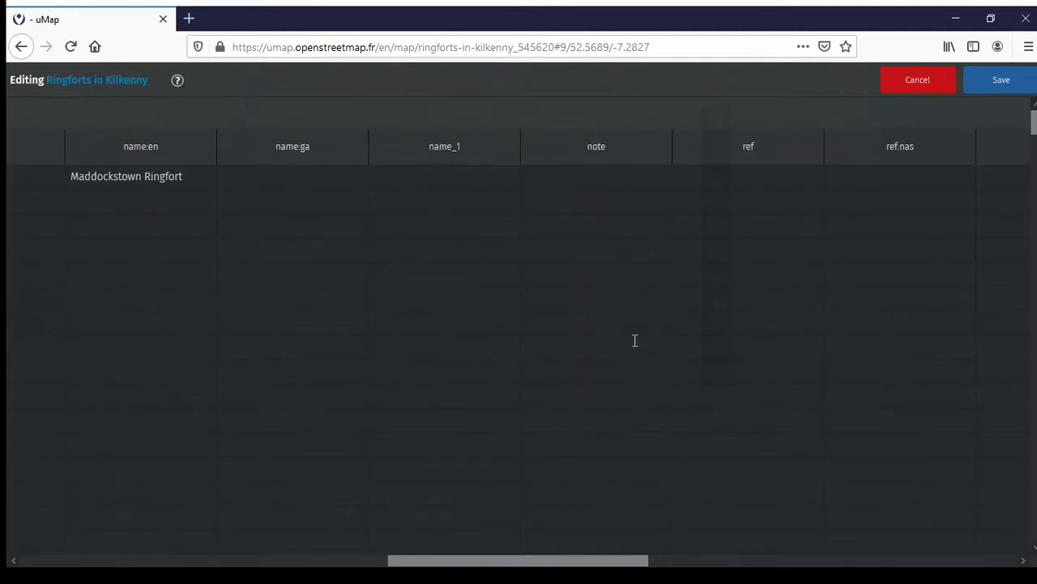
scroll(633, 336, "down", 2)
scroll(627, 329, "down", 2)
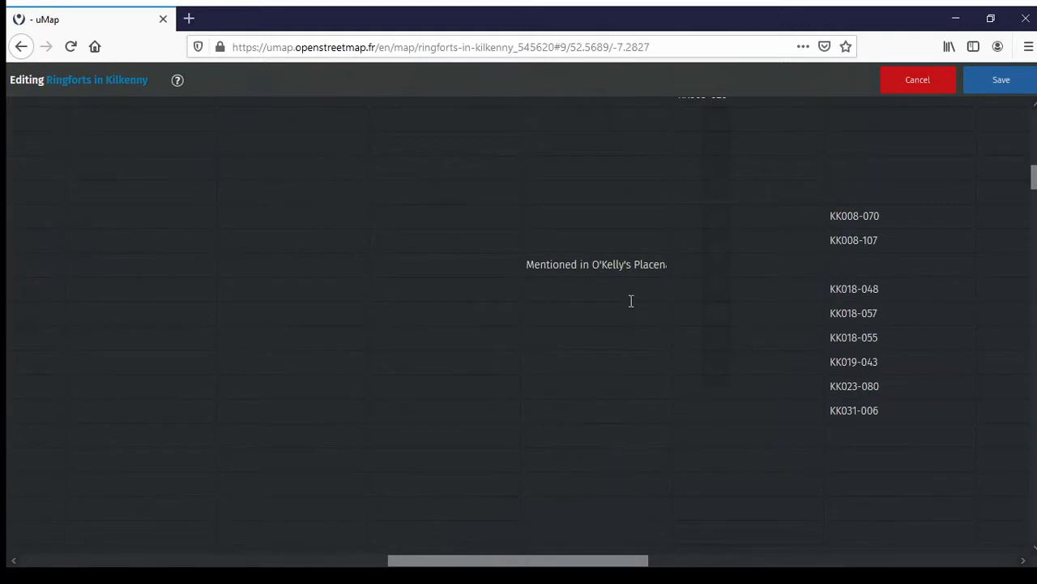
scroll(637, 265, "up", 1)
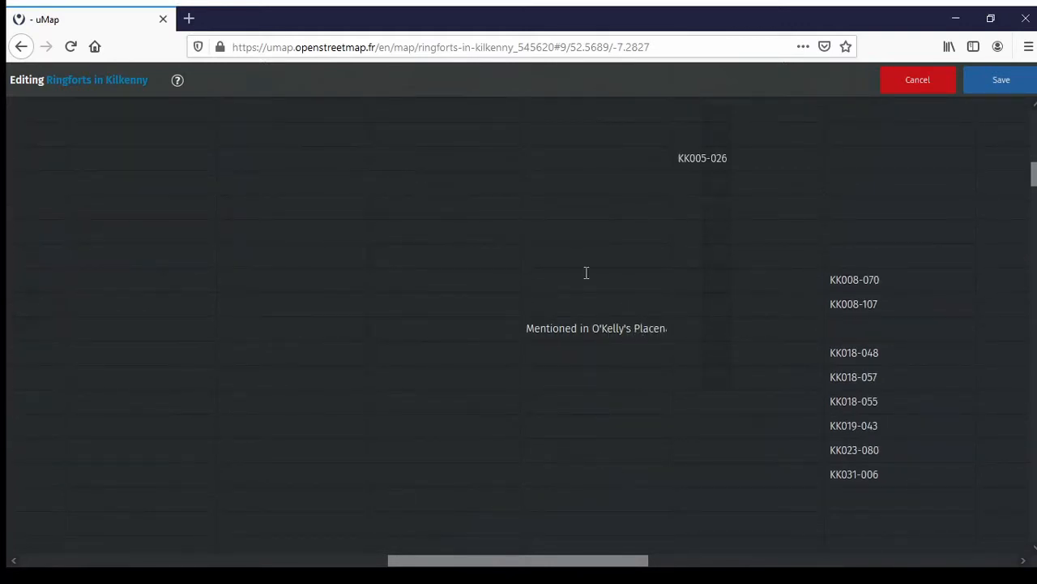
scroll(598, 269, "up", 2)
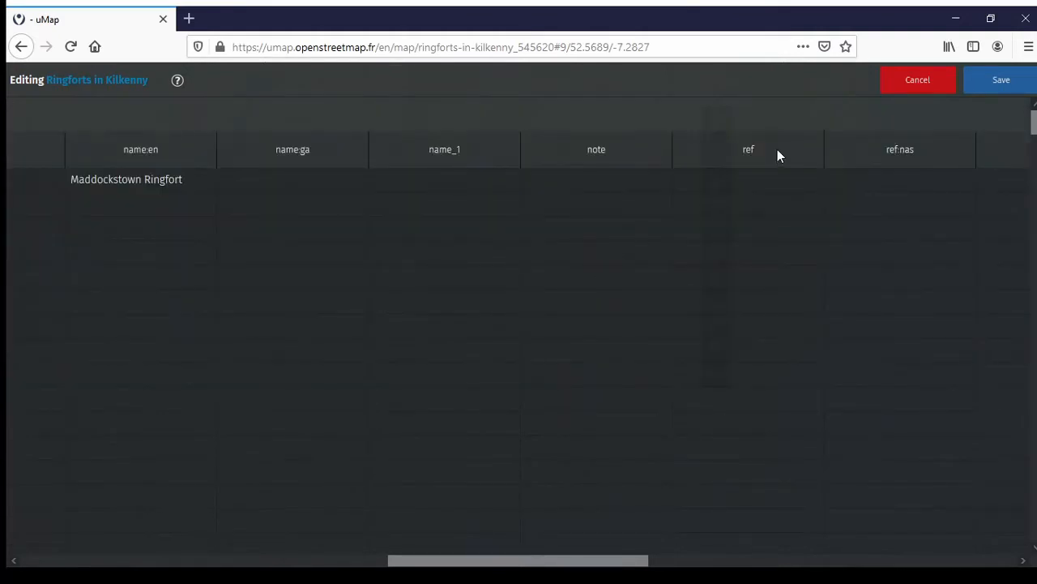
left_click_drag(636, 560, 775, 561)
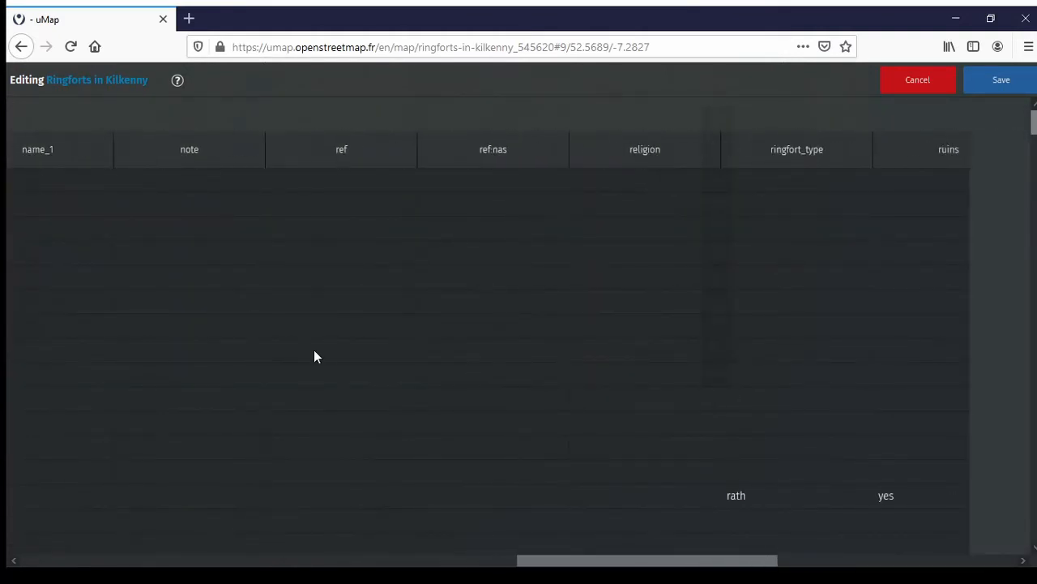
scroll(316, 353, "right", 5)
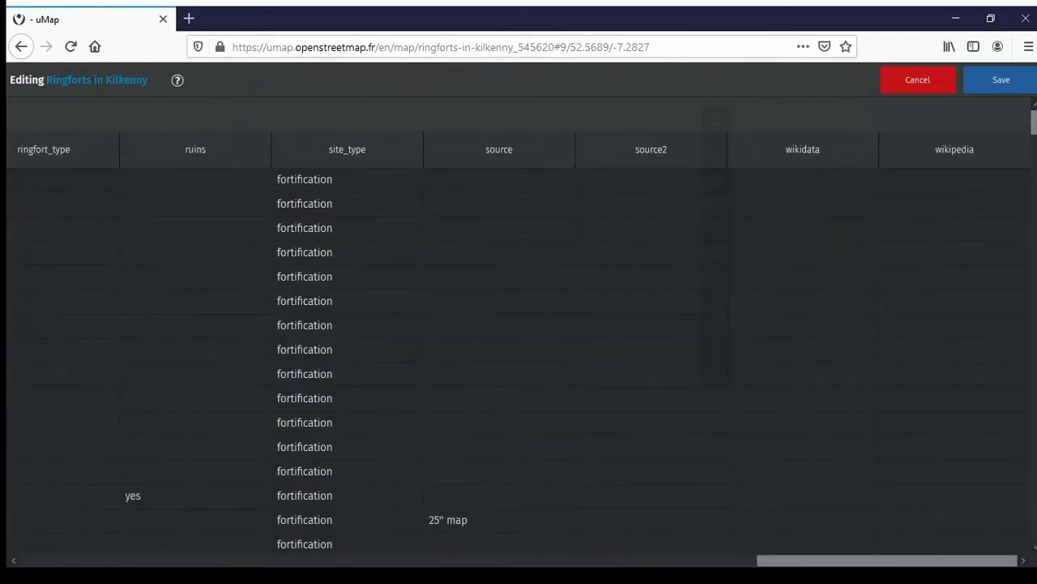
left_click_drag(795, 561, 684, 561)
scroll(369, 324, "left", 3)
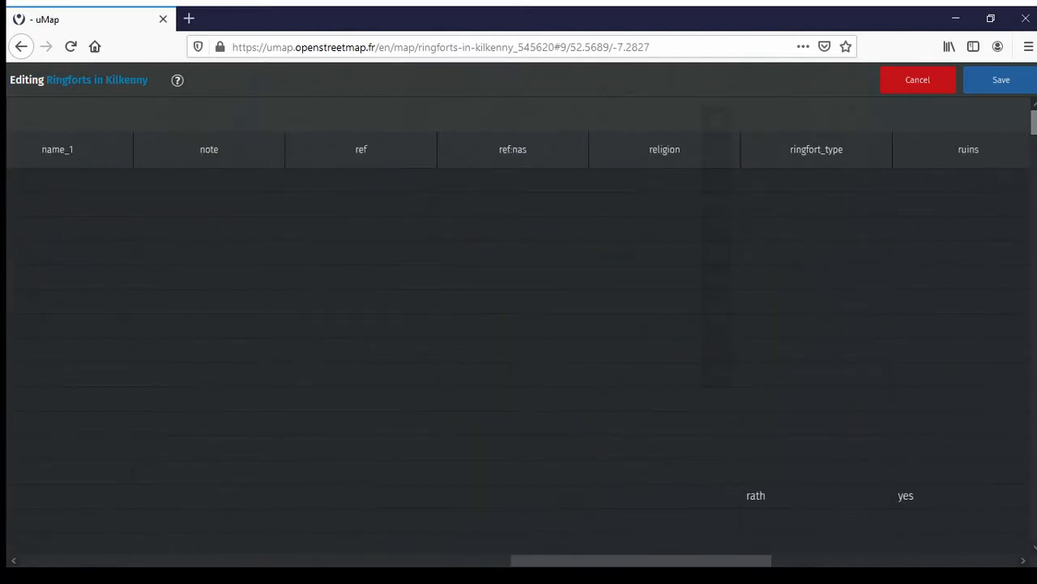
scroll(369, 324, "down", 5)
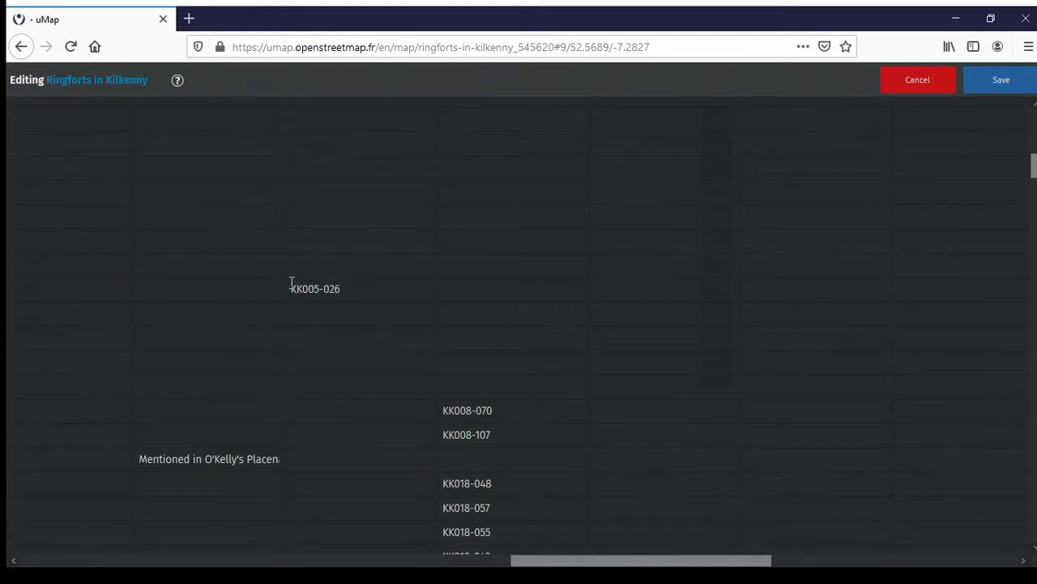
scroll(344, 313, "up", 5)
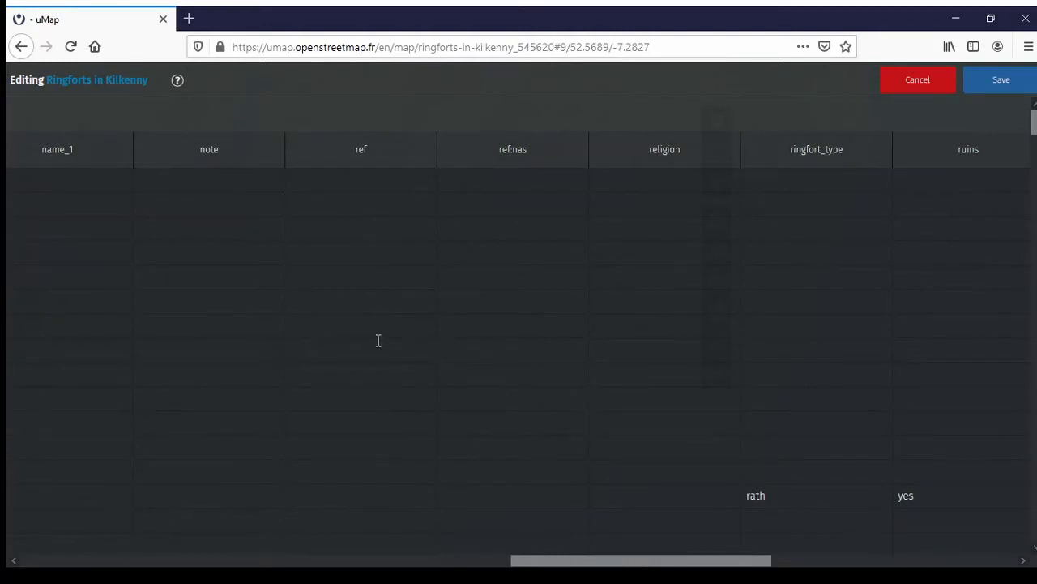
mouse_move(519, 174)
left_click_drag(592, 560, 537, 541)
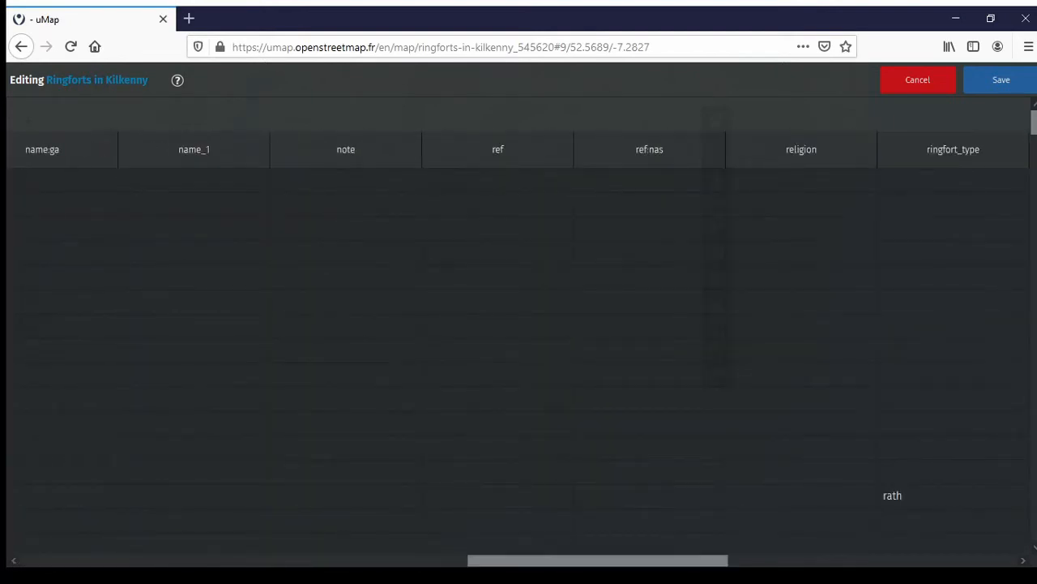
Step: Examine the entries in the source and source2 columns of the ringforts table
left_click(778, 560)
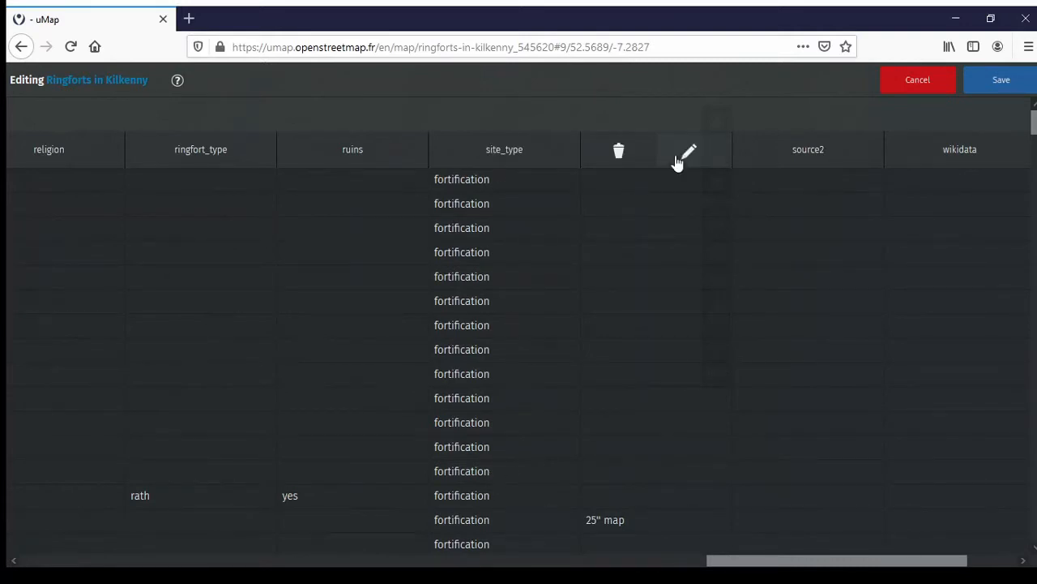
scroll(655, 327, "down", 5)
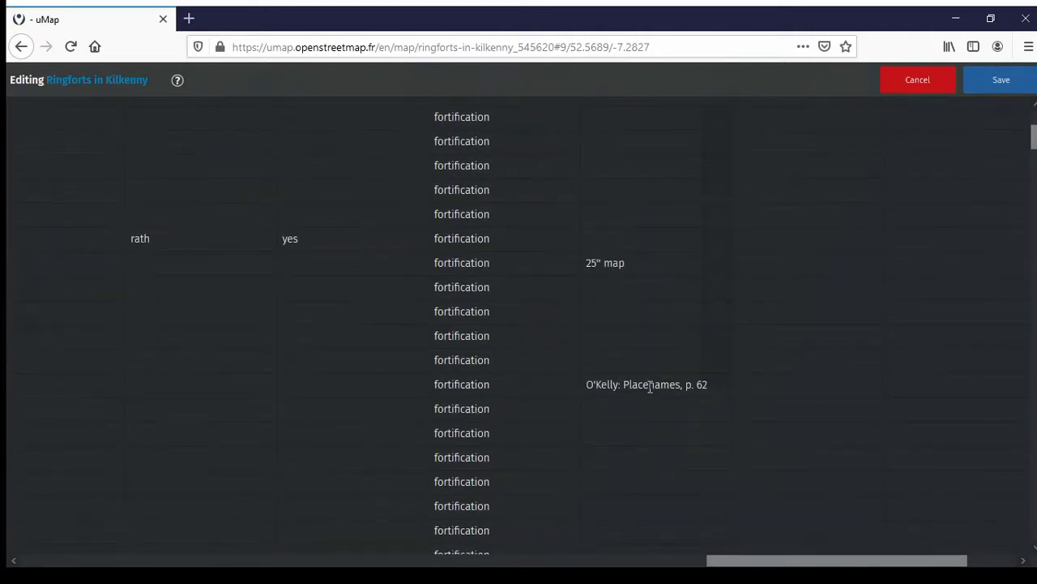
scroll(650, 387, "down", 7)
scroll(650, 387, "down", 1)
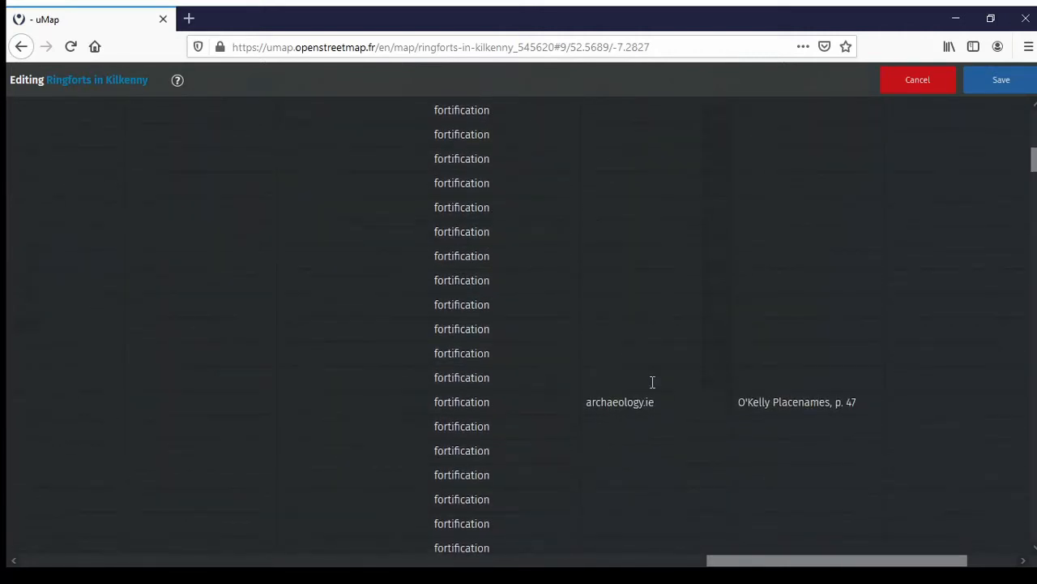
scroll(662, 352, "down", 5)
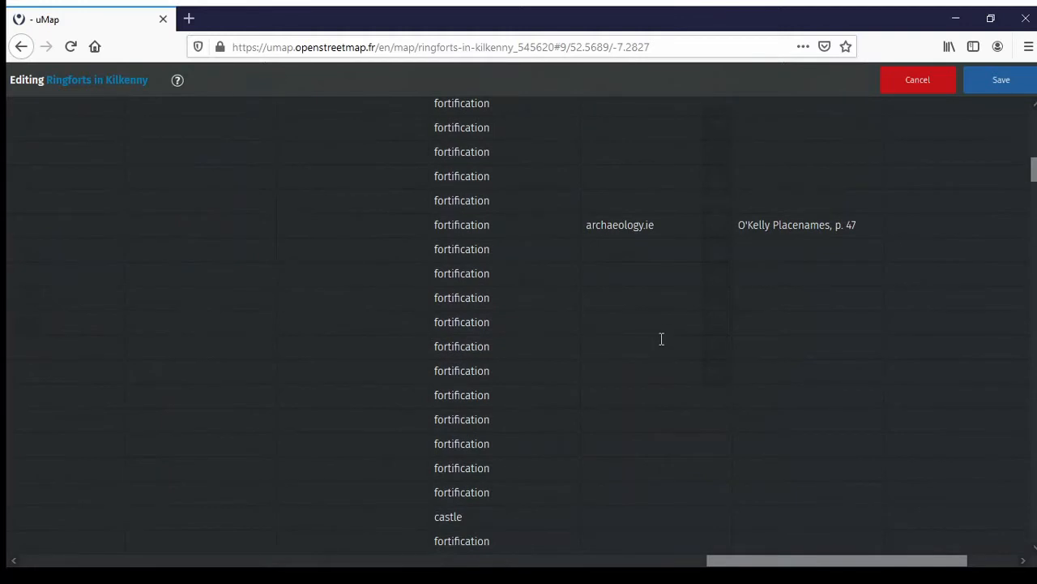
scroll(661, 339, "down", 3)
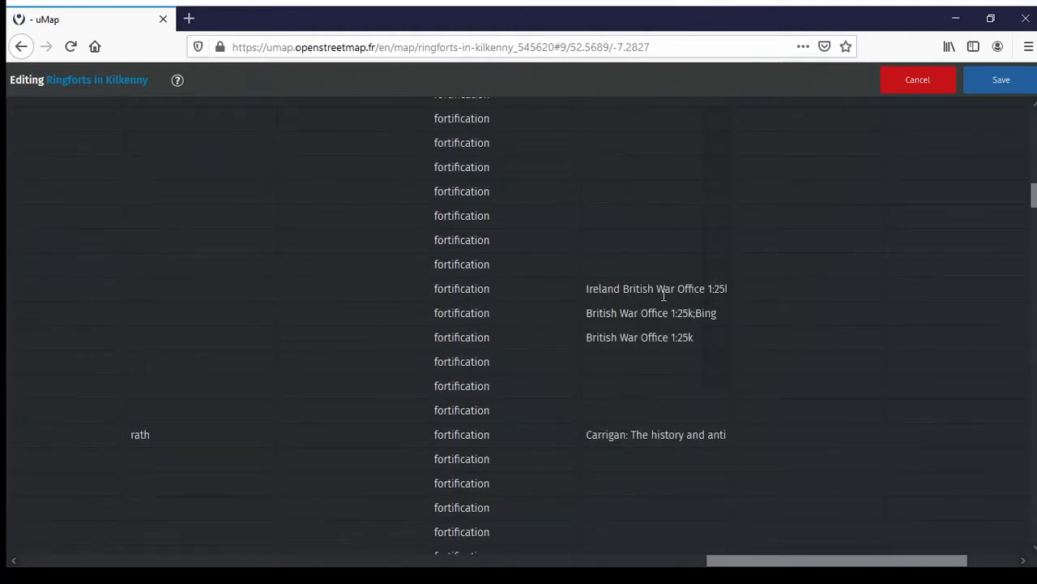
scroll(649, 373, "down", 1)
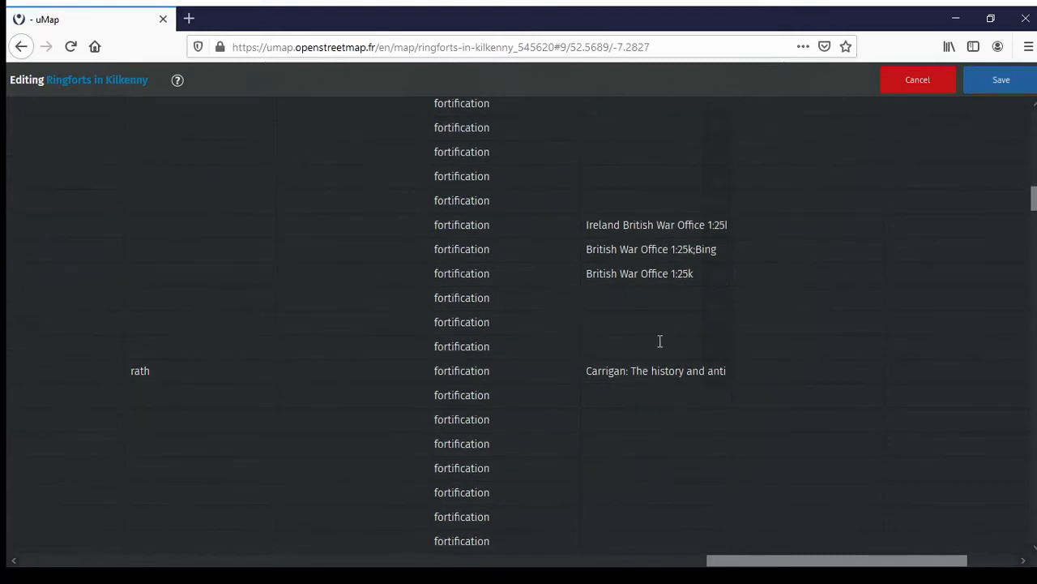
scroll(655, 354, "down", 4)
scroll(649, 276, "up", 3)
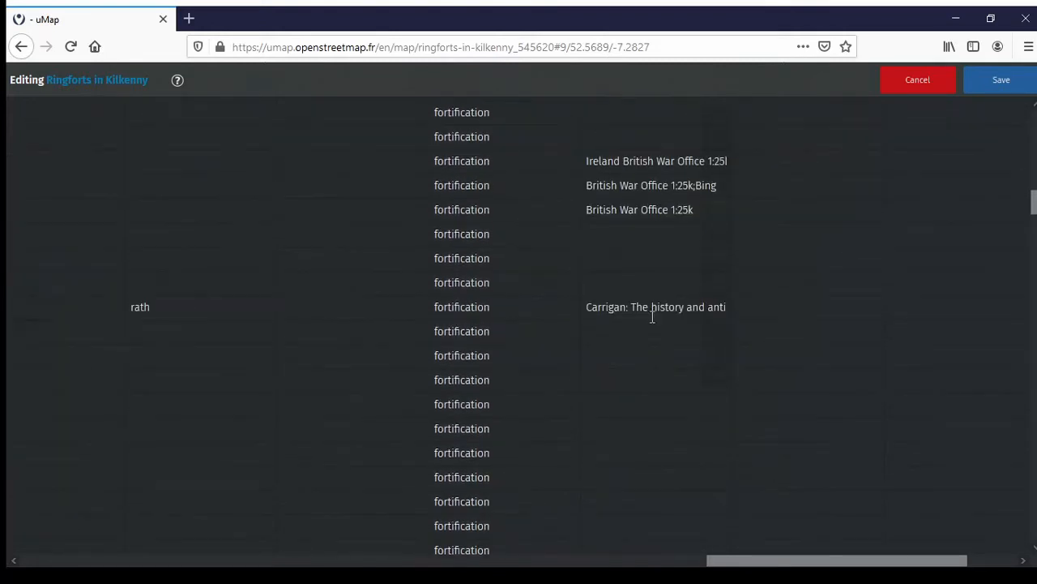
scroll(655, 308, "down", 5)
scroll(657, 350, "down", 7)
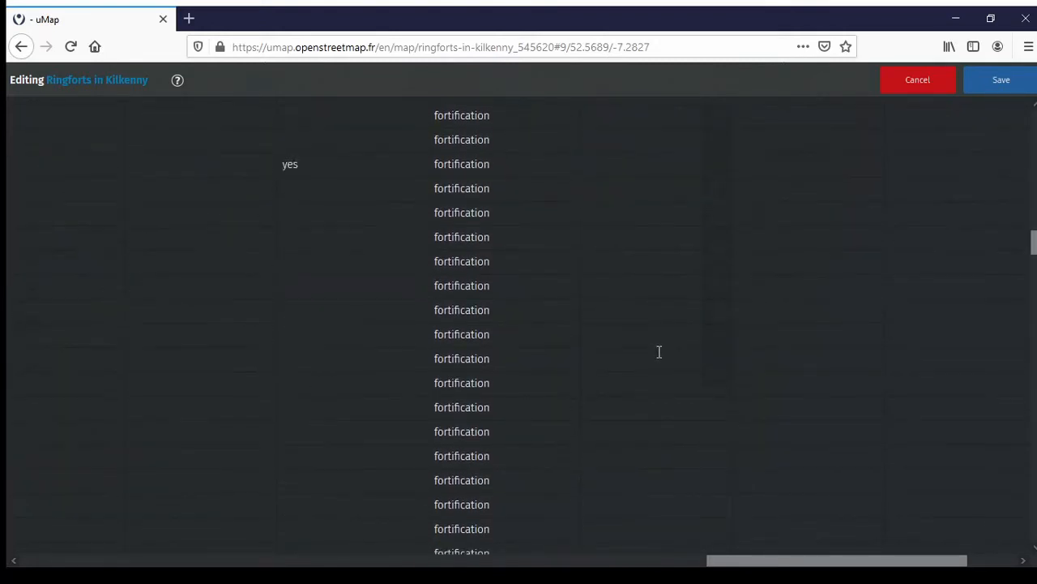
scroll(652, 351, "down", 5)
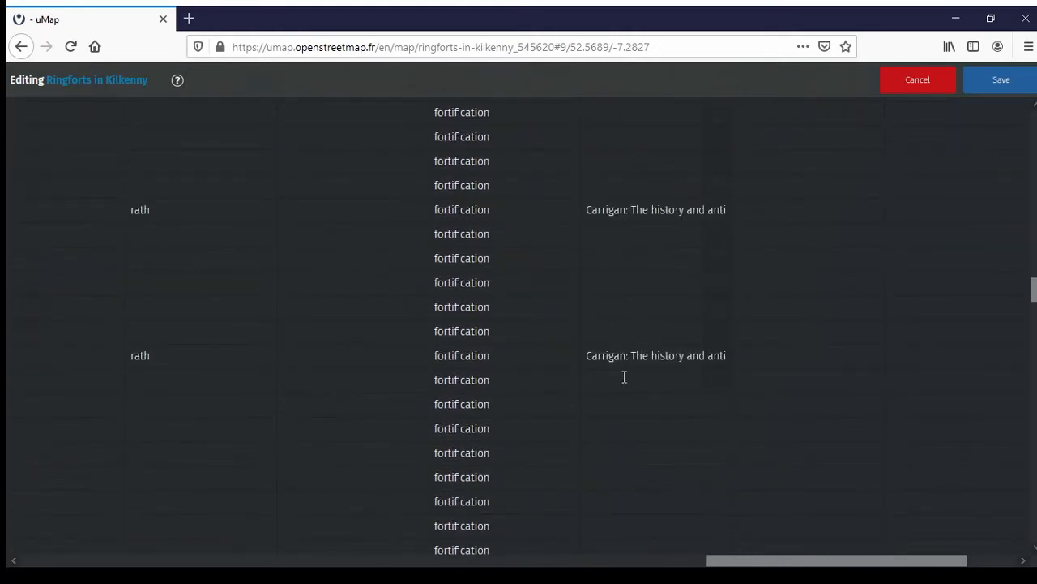
scroll(623, 375, "down", 1)
scroll(626, 359, "up", 3)
scroll(626, 359, "up", 5)
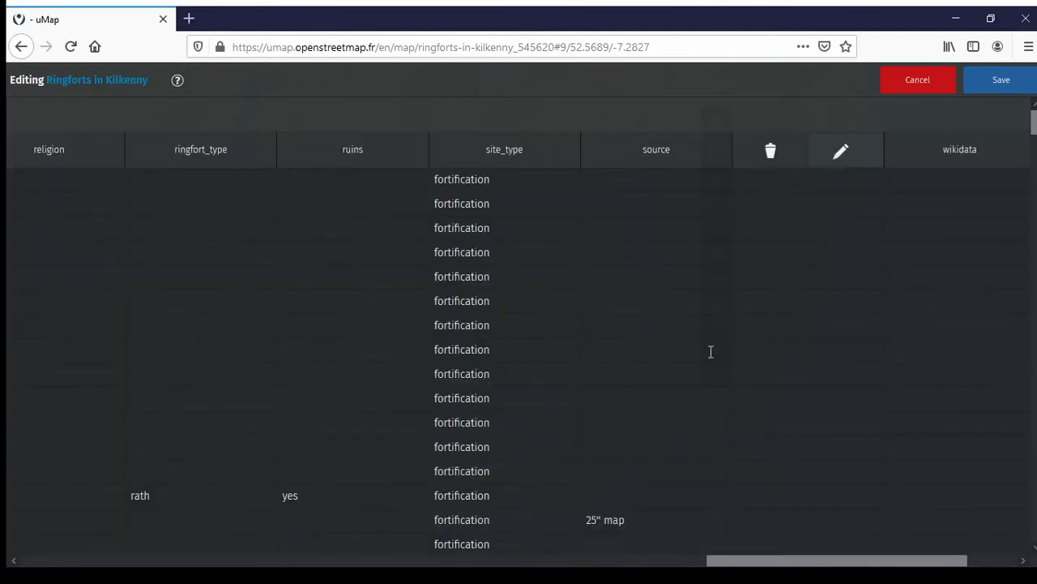
Step: Look for entries in the wikidata and wikipedia columns, and check which ringfort the row with a wikidata ID belongs to
left_click_drag(821, 562, 905, 563)
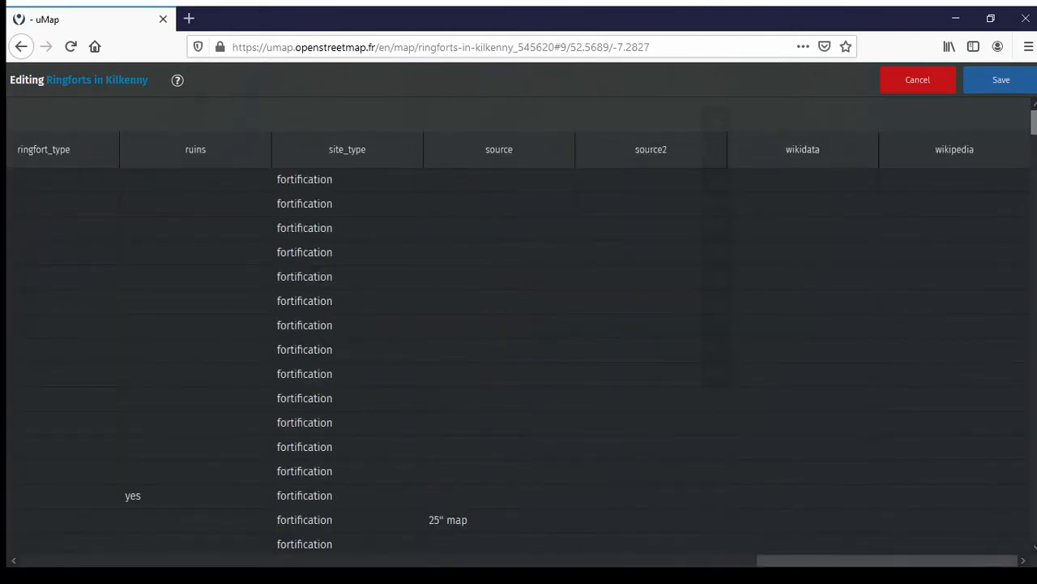
scroll(892, 310, "down", 4)
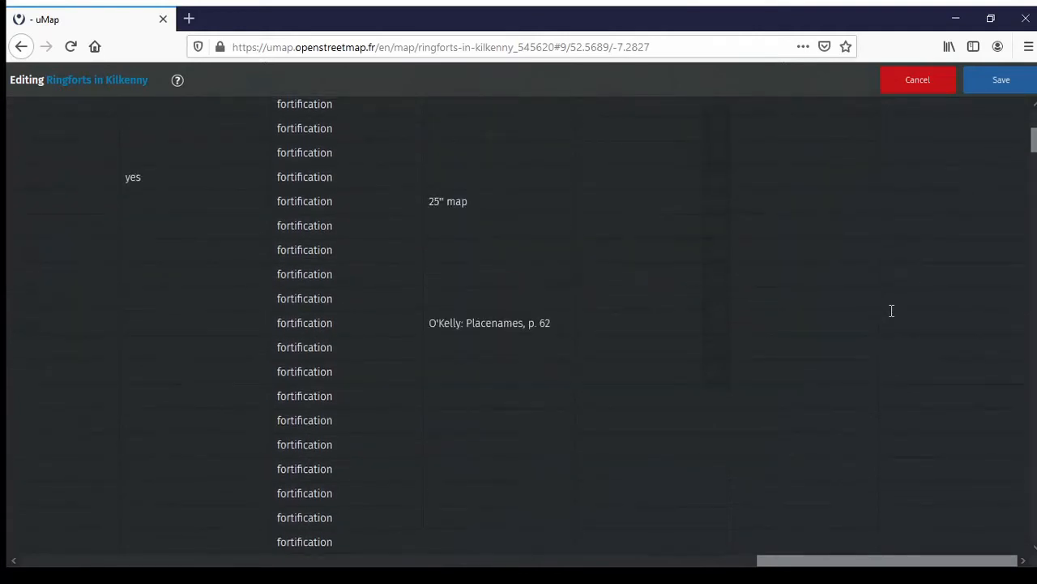
scroll(891, 310, "down", 3)
scroll(893, 311, "down", 2)
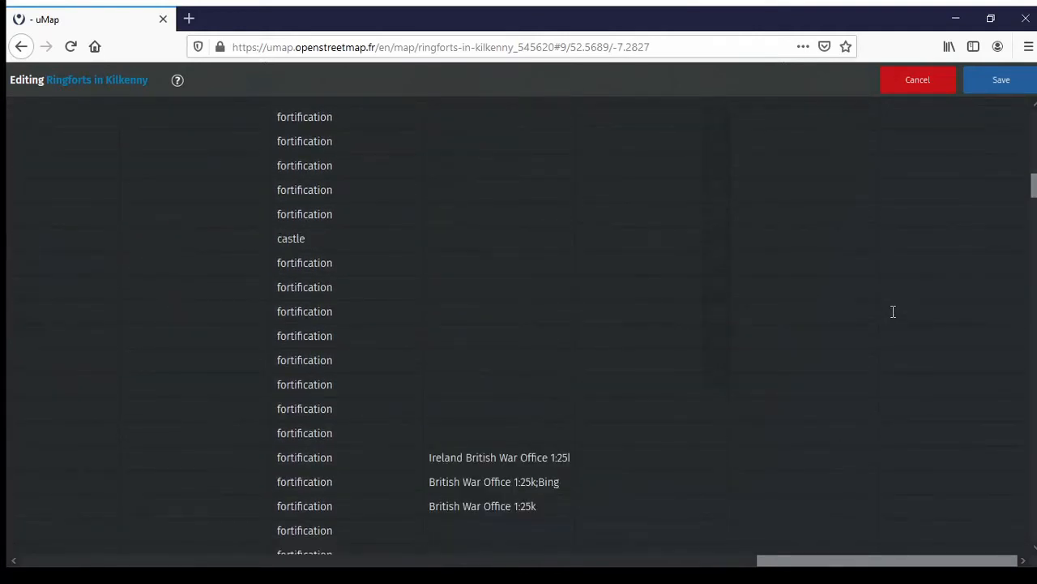
scroll(893, 311, "down", 3)
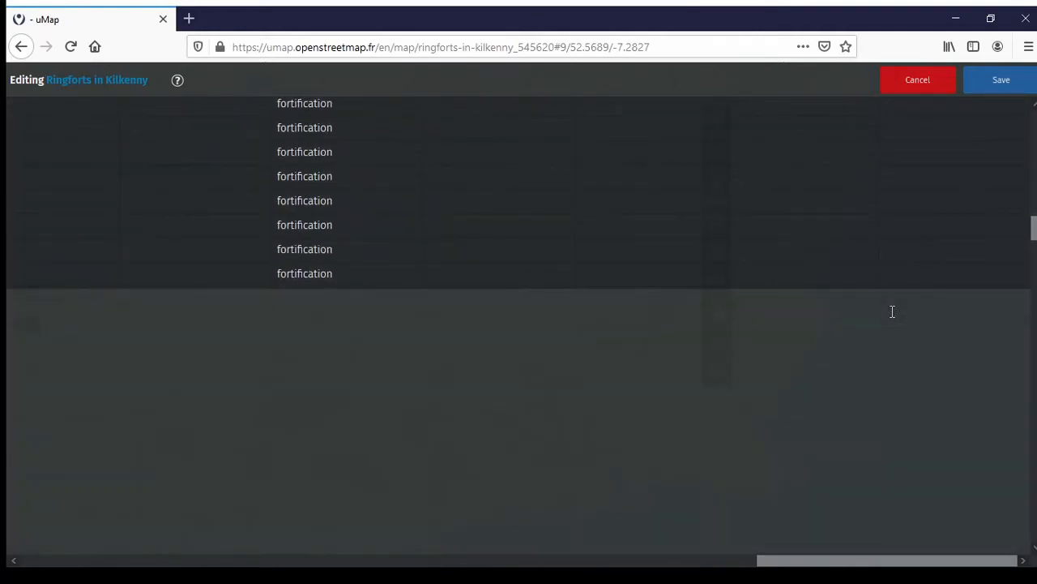
scroll(892, 311, "down", 2)
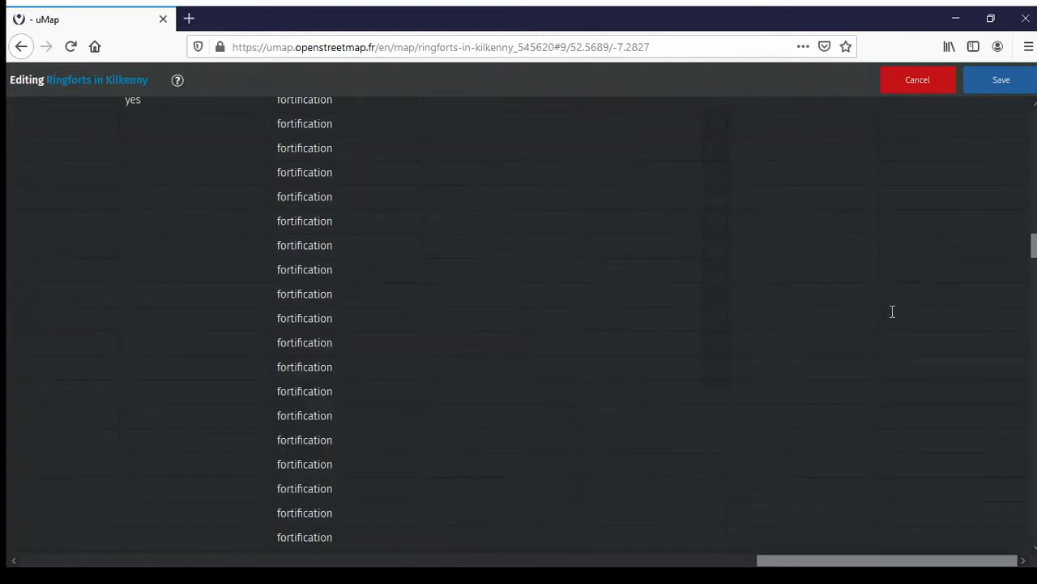
scroll(891, 311, "down", 3)
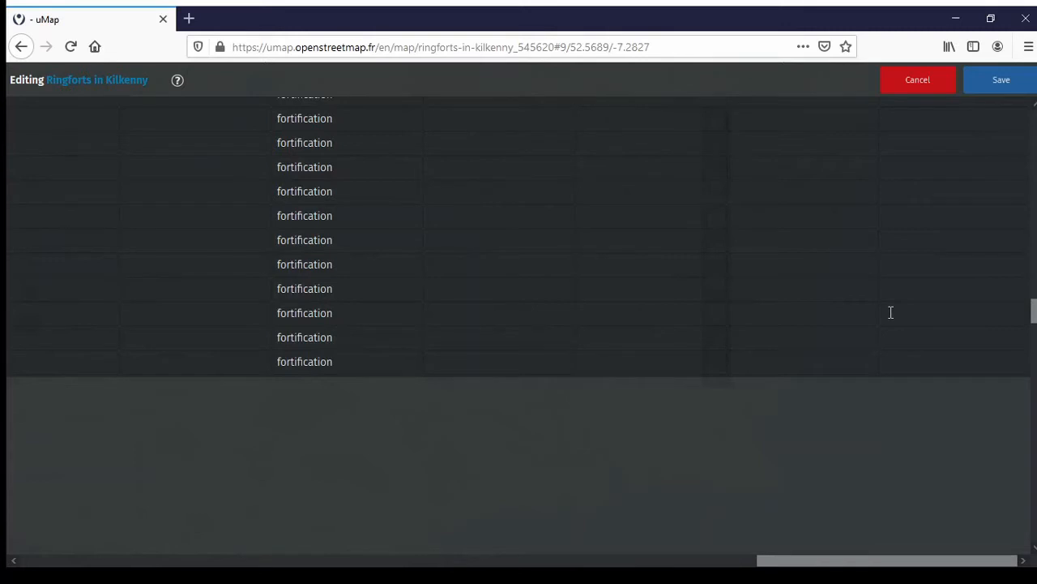
scroll(891, 312, "down", 4)
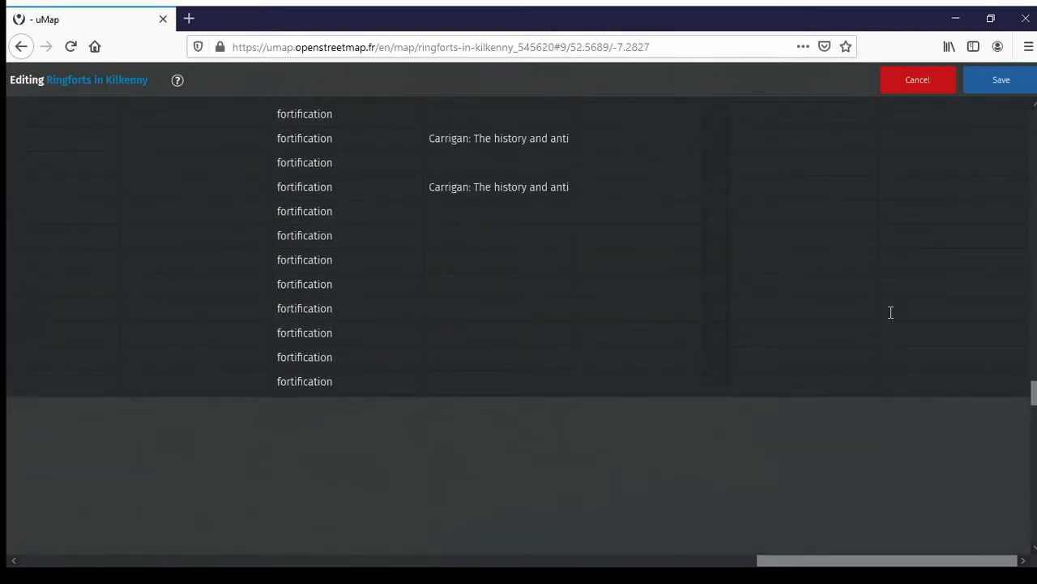
scroll(891, 312, "down", 2)
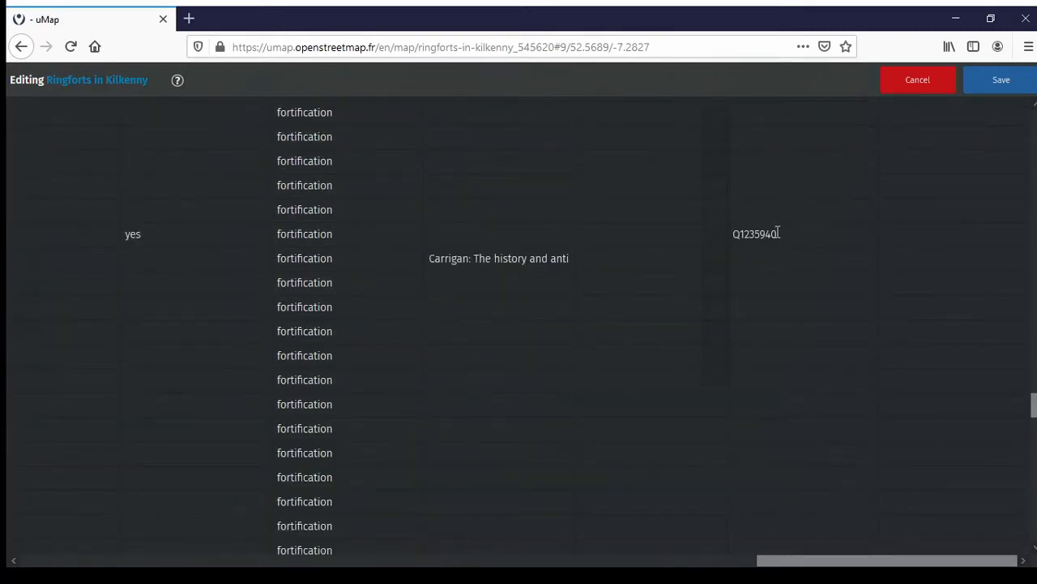
left_click(610, 230)
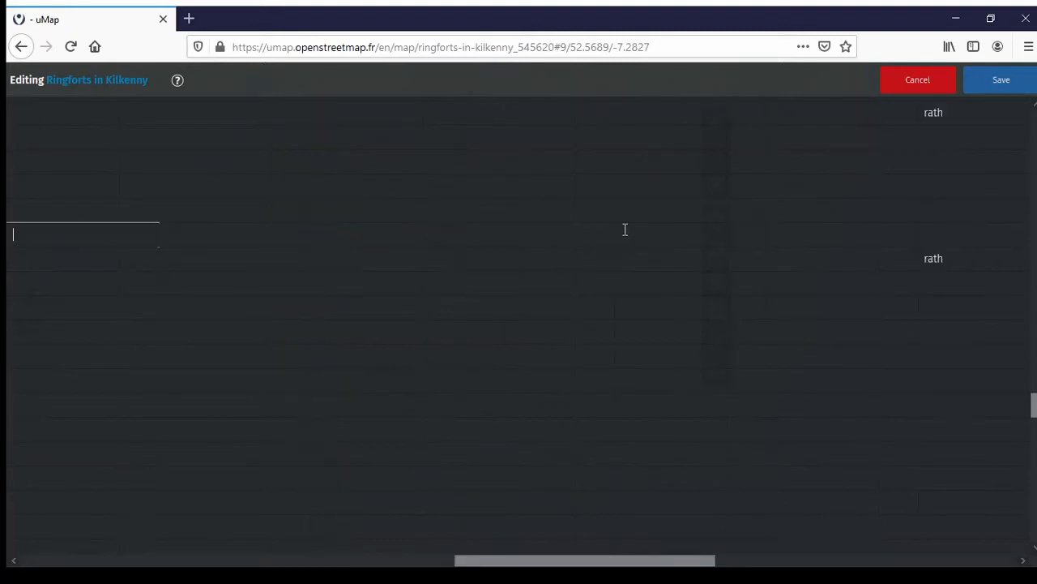
scroll(625, 229, "left", 5)
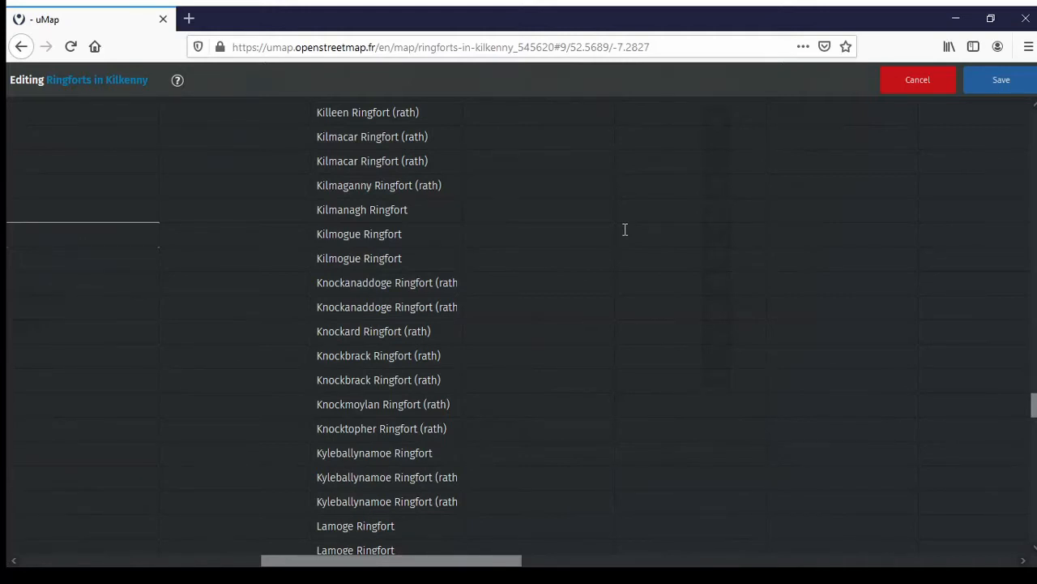
left_click_drag(625, 230, 859, 516)
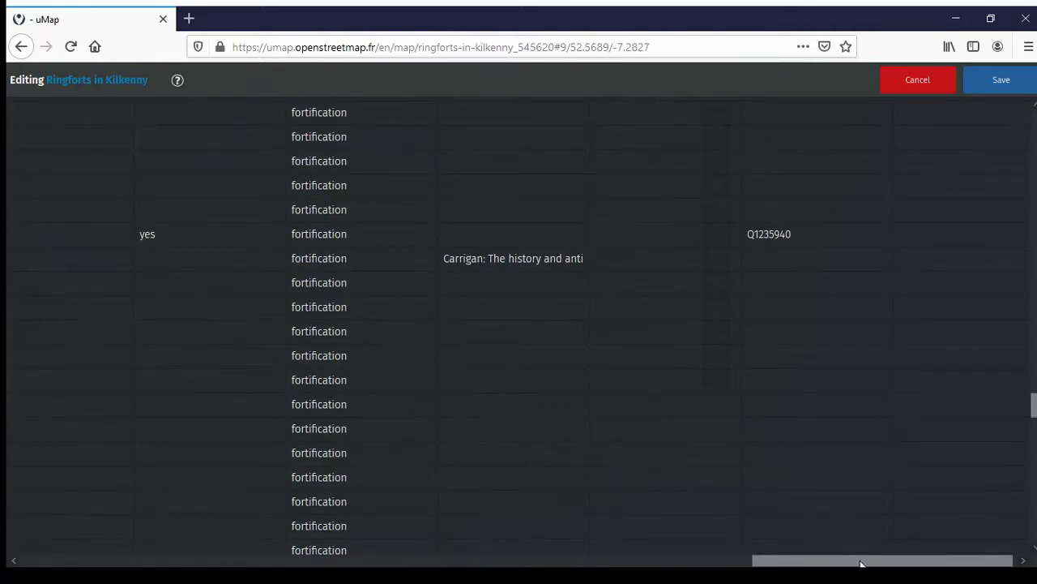
left_click_drag(860, 563, 1028, 359)
left_click_drag(1035, 405, 1035, 122)
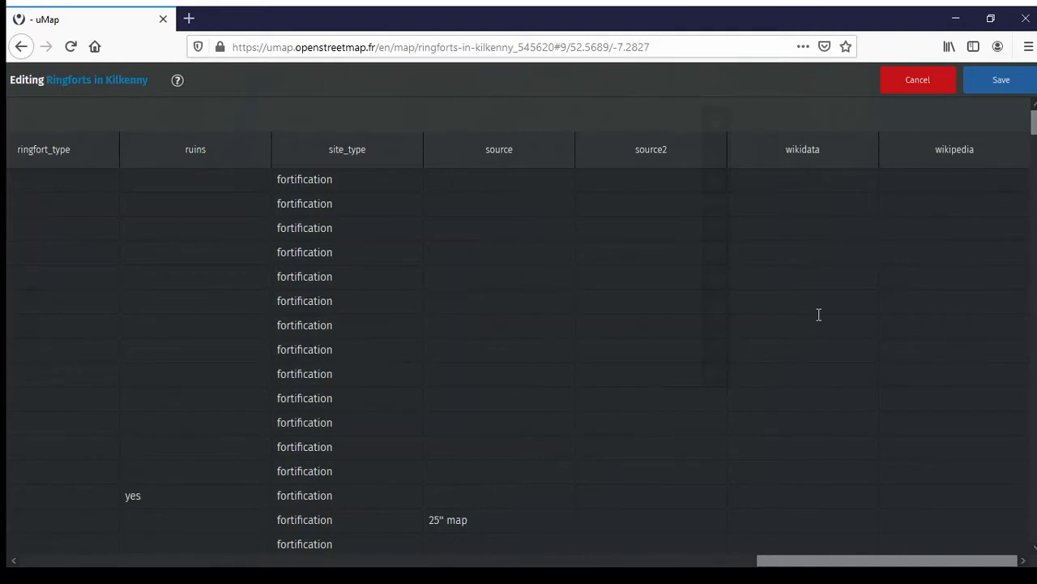
Step: Save the edited map and open the map properties for editing
left_click(1011, 84)
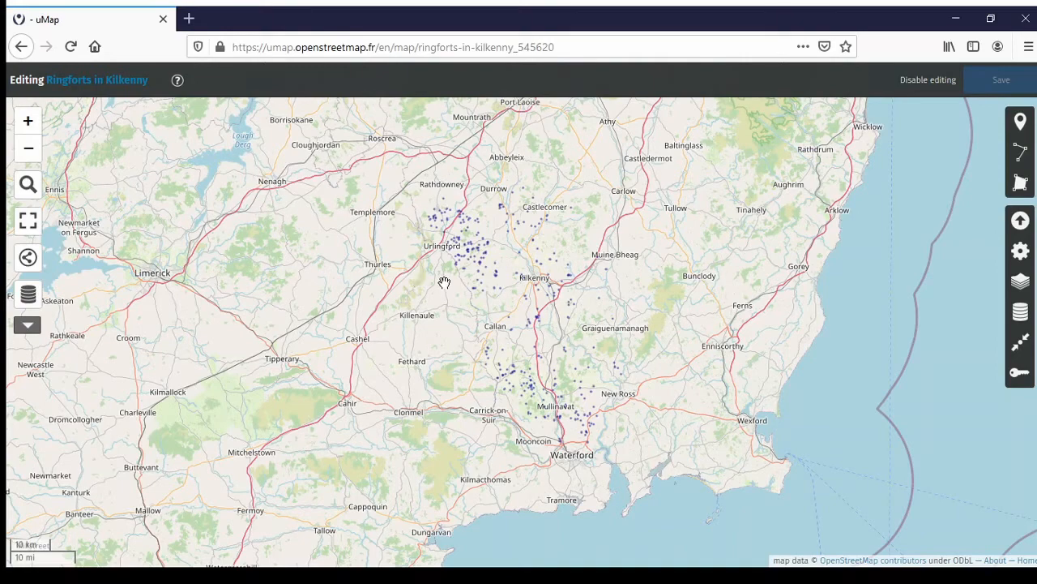
left_click(1022, 253)
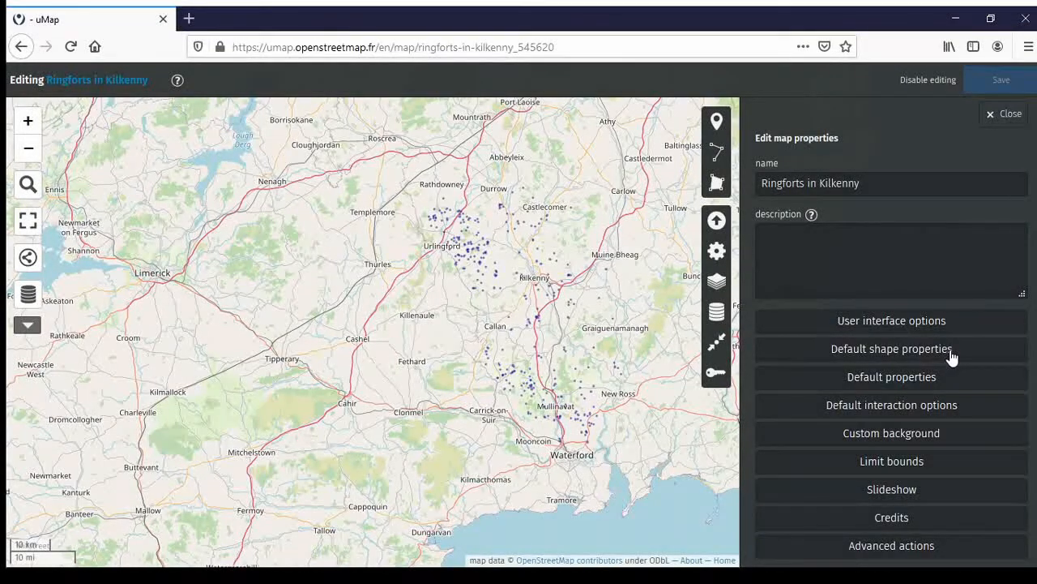
Step: Set the default shape colour for the whole map to DarkGreen
left_click(951, 358)
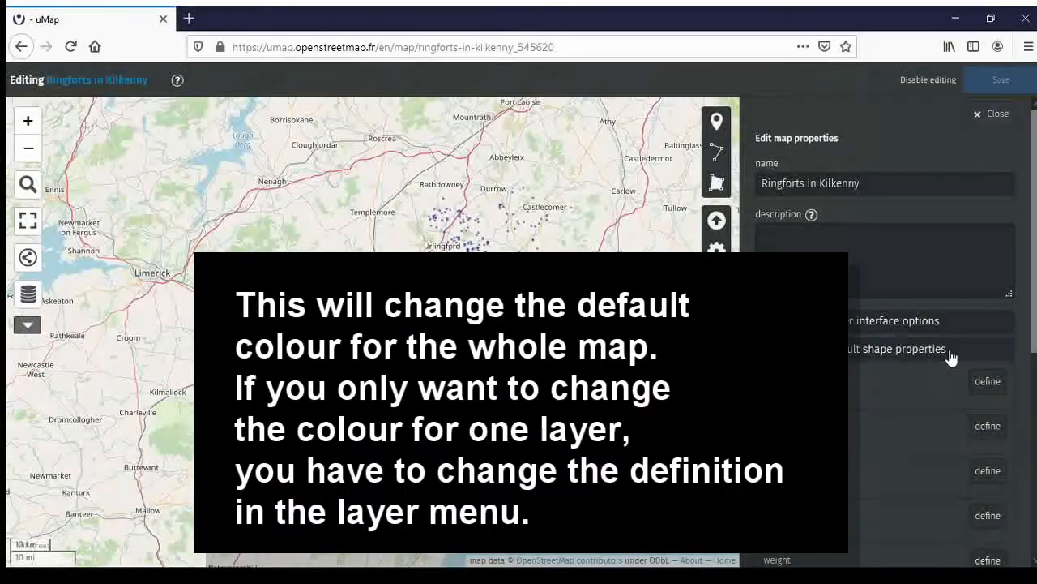
scroll(950, 352, "down", 2)
left_click(991, 328)
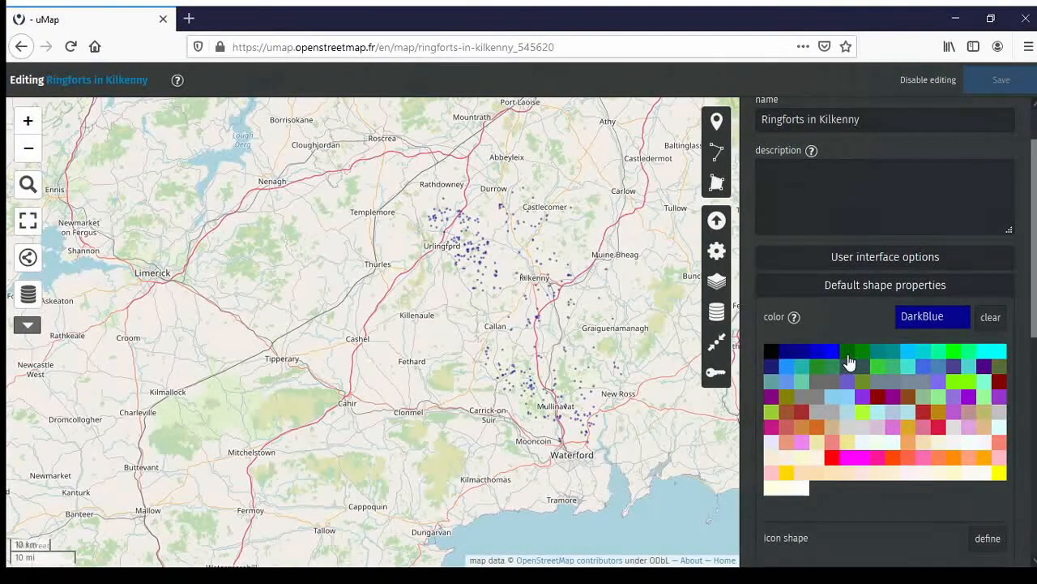
left_click(848, 356)
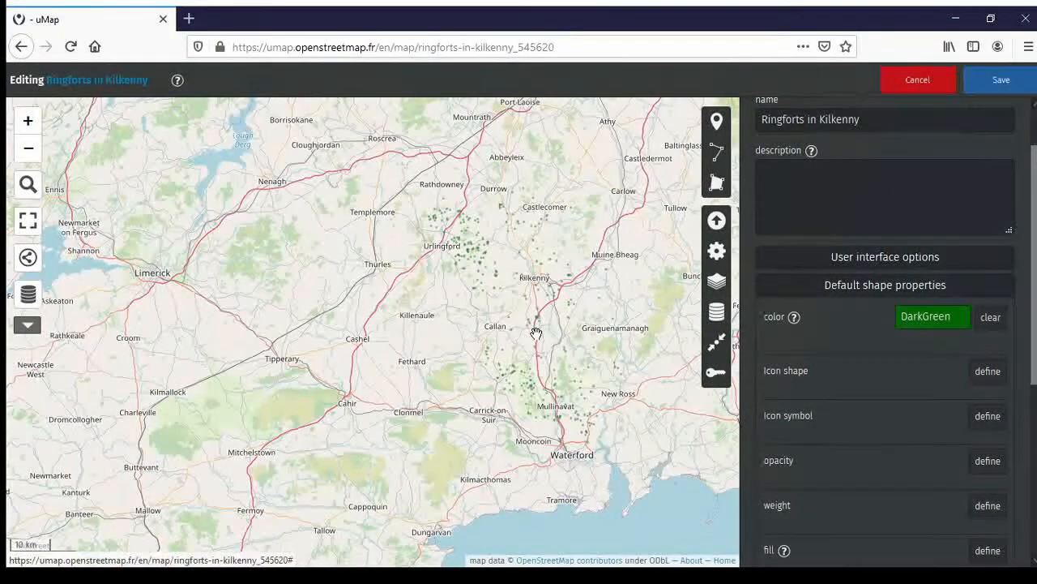
Step: Examine the recoloured ringforts up close around Kells and across the wider Kilkenny area
scroll(531, 331, "up", 1)
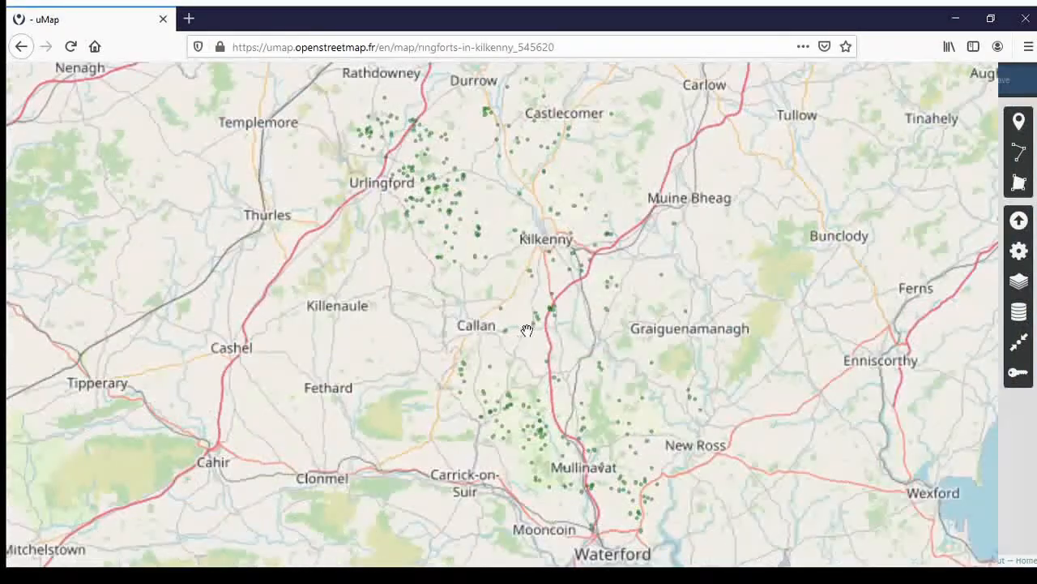
scroll(527, 330, "up", 6)
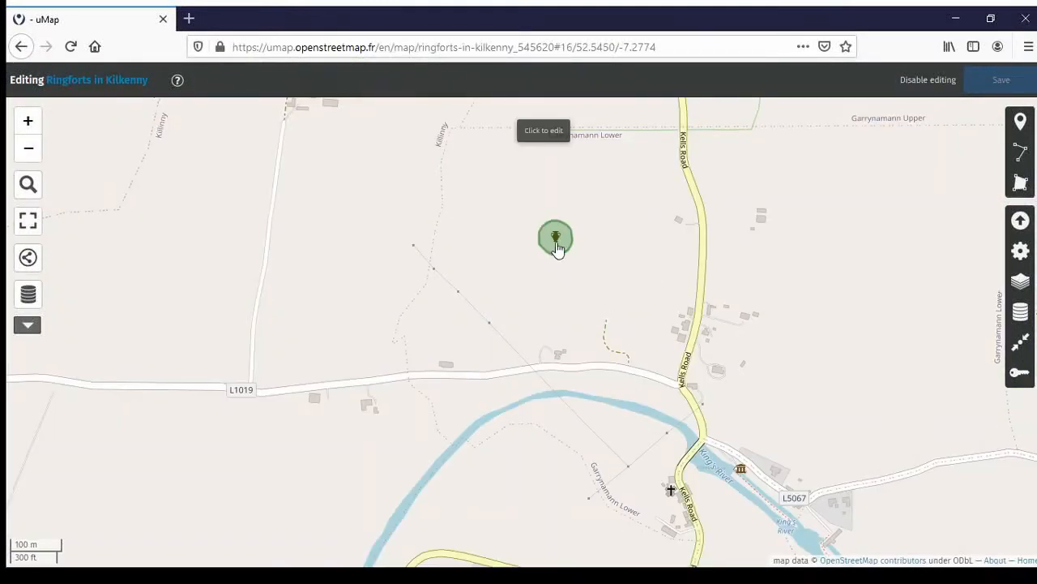
scroll(526, 290, "down", 1)
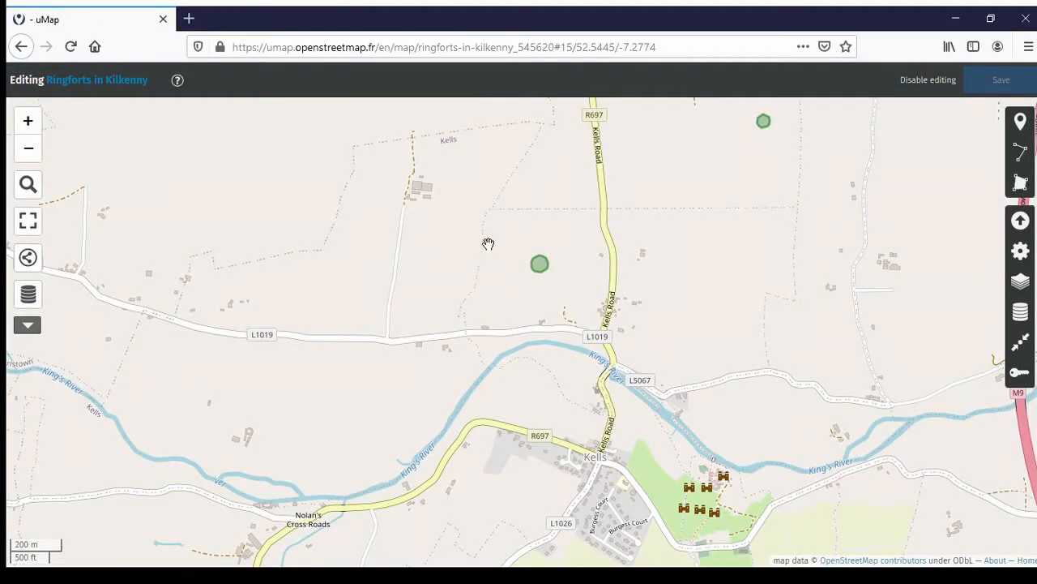
scroll(490, 232, "down", 1)
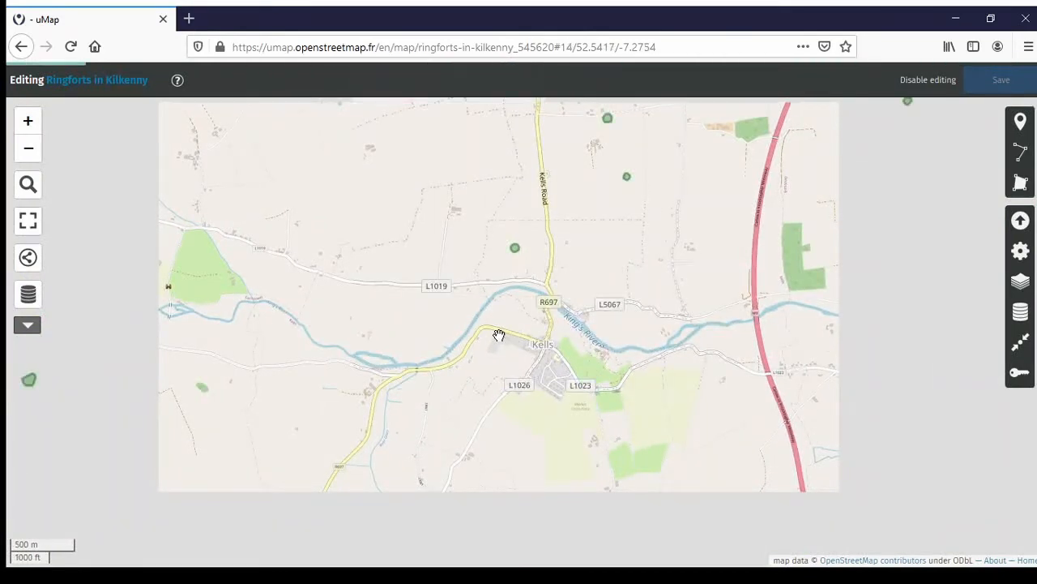
scroll(500, 335, "down", 1)
scroll(496, 304, "down", 1)
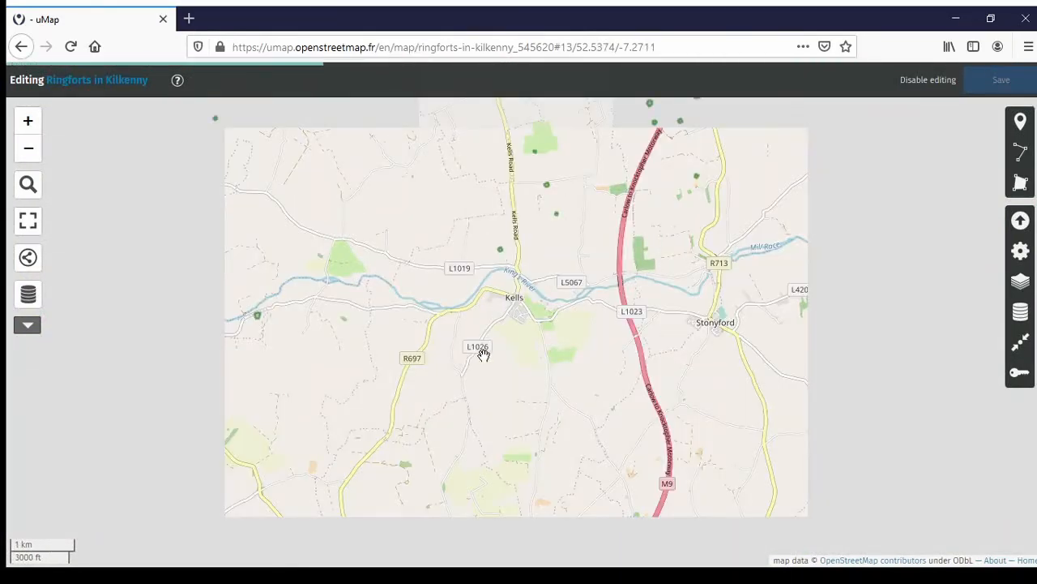
scroll(491, 337, "down", 2)
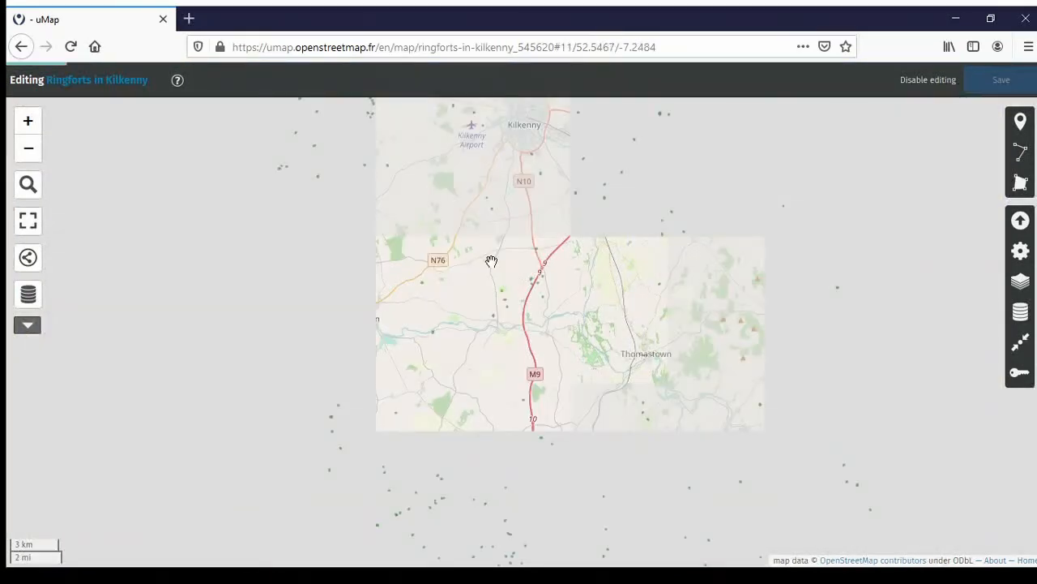
scroll(481, 367, "down", 1)
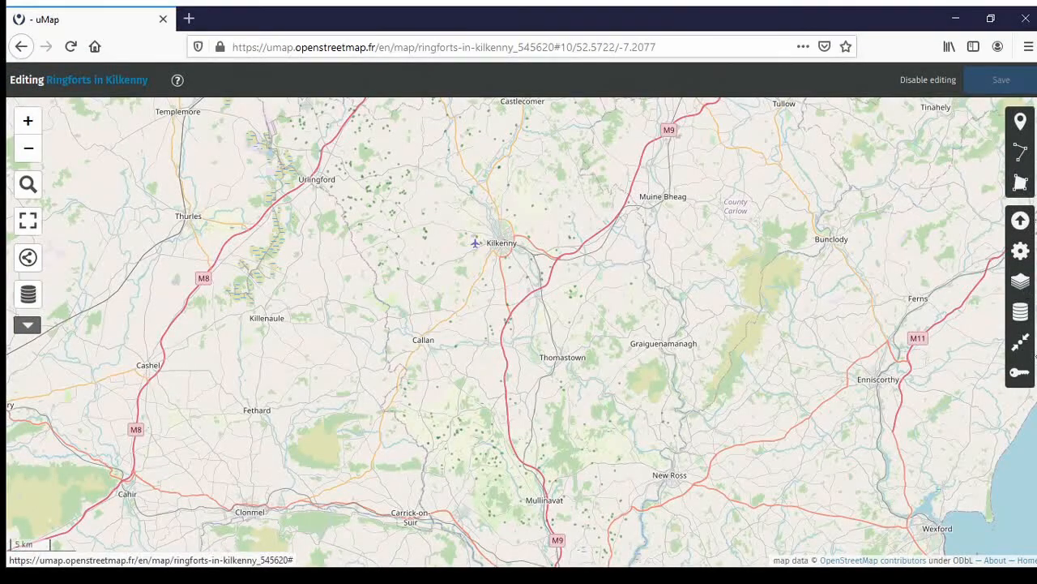
Step: Rename the ringforts.json layer as Ringforts and save the map
left_click(1022, 315)
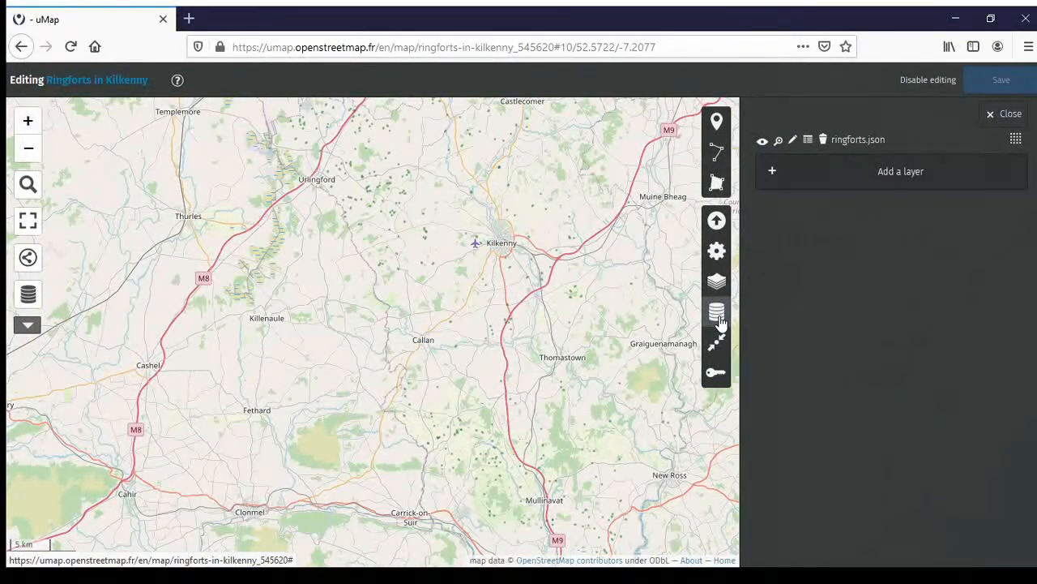
left_click(794, 140)
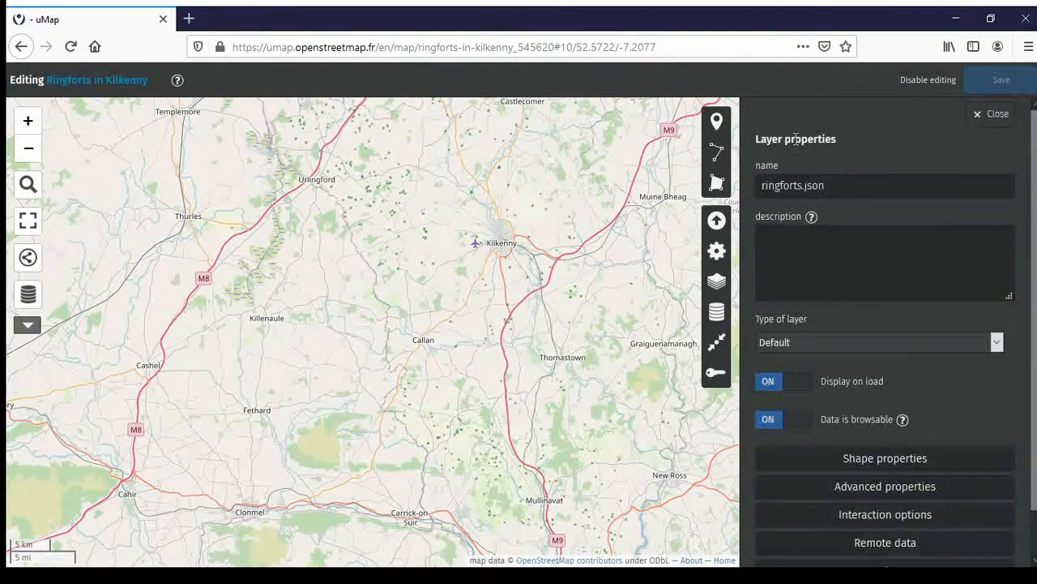
left_click_drag(761, 186, 847, 223)
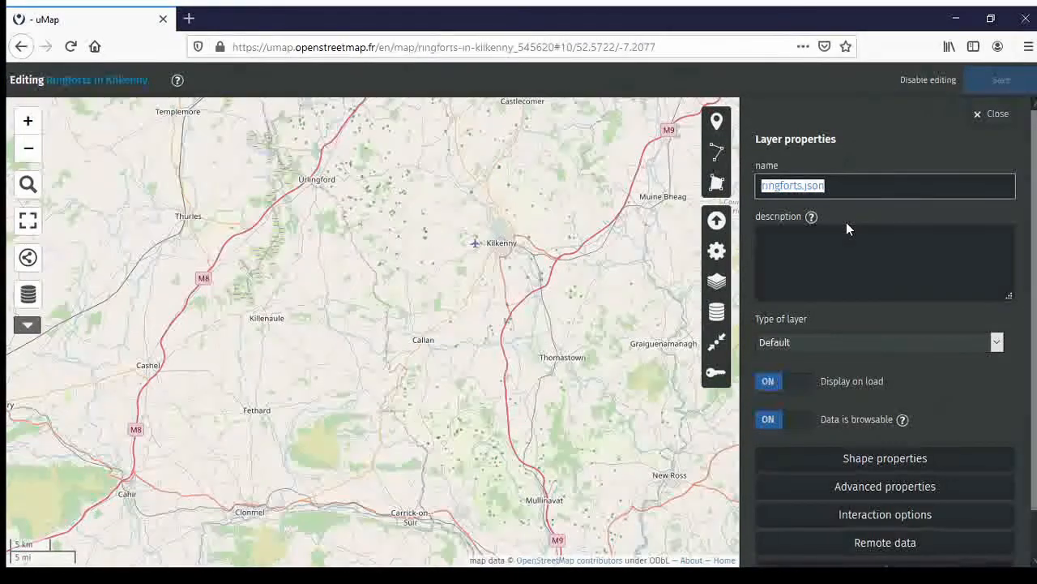
type("Ringforts")
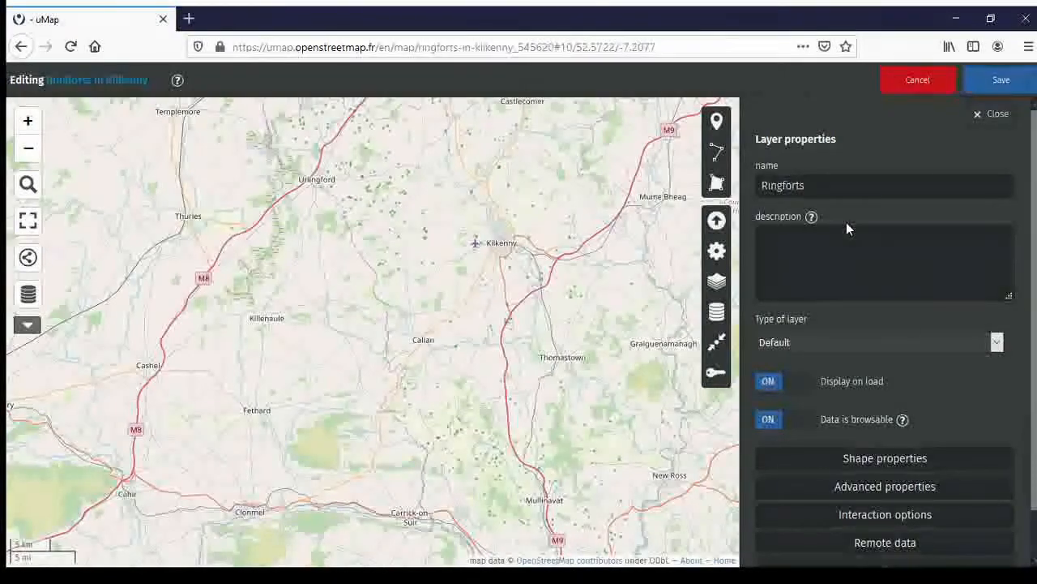
left_click(1011, 83)
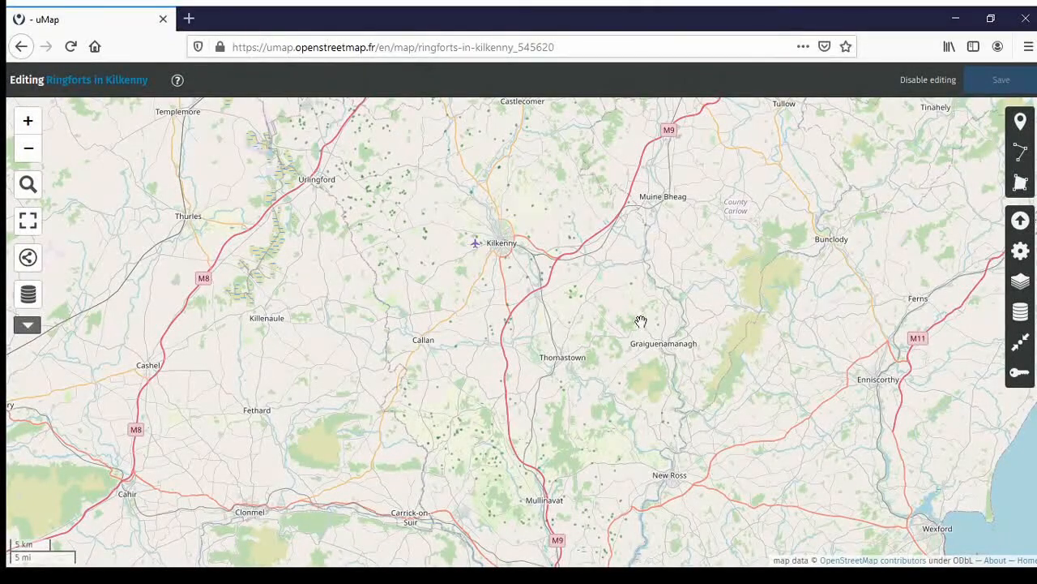
Step: Frame all the ringforts in the view, store it as the map's default zoom and centre, and save the map
scroll(637, 340, "down", 1)
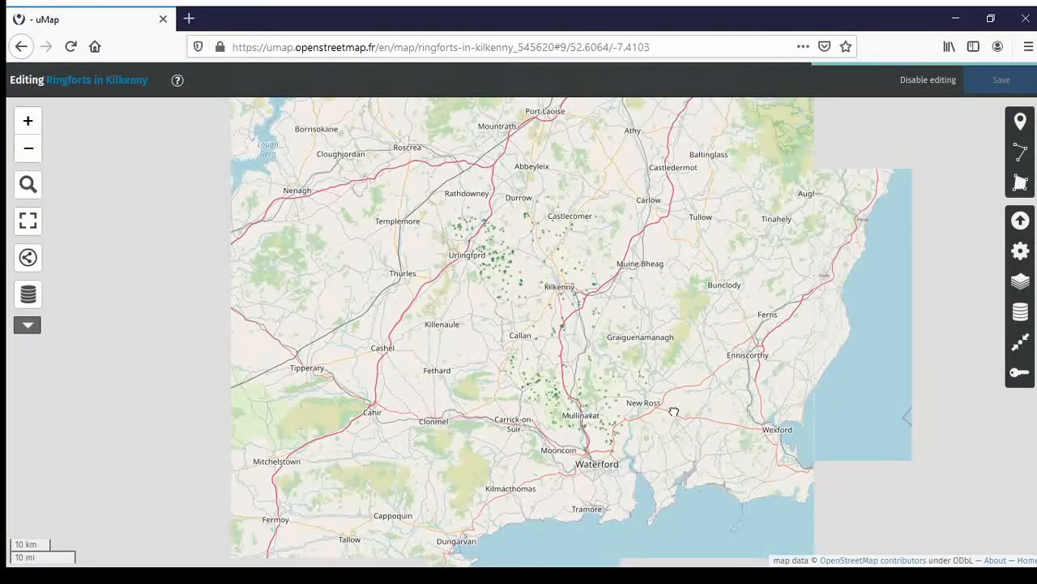
left_click_drag(673, 412, 614, 419)
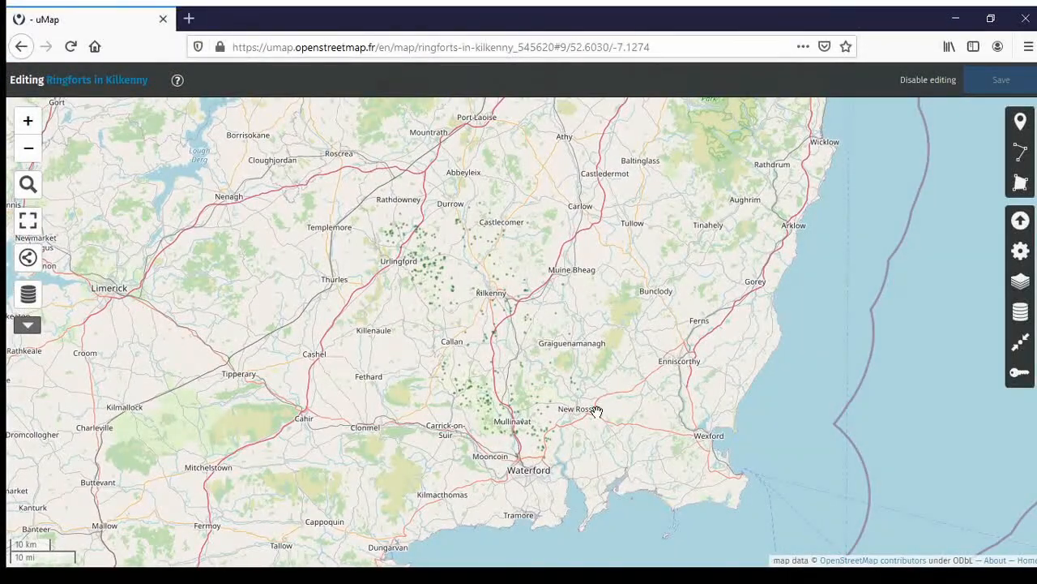
left_click(1021, 348)
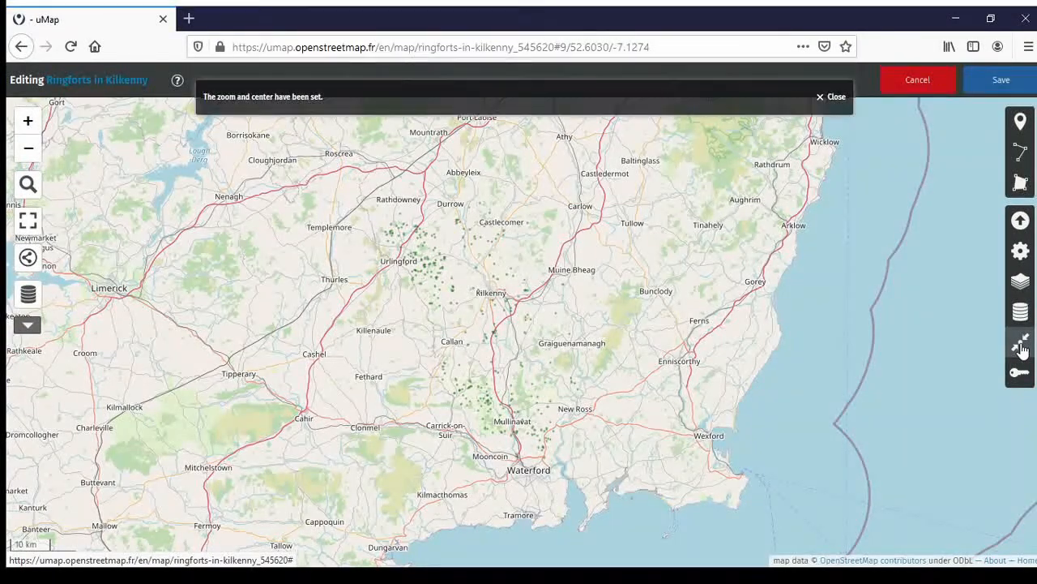
left_click(1000, 81)
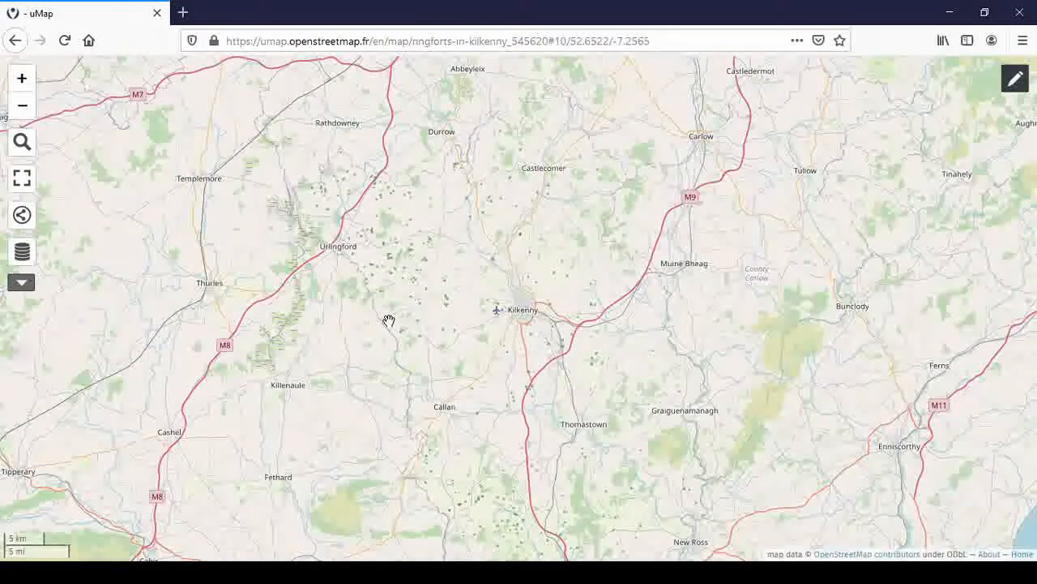
Step: Locate the large Mountgale Ringfort east of Tullaroan and open its feature properties in edit mode
scroll(400, 312, "up", 3)
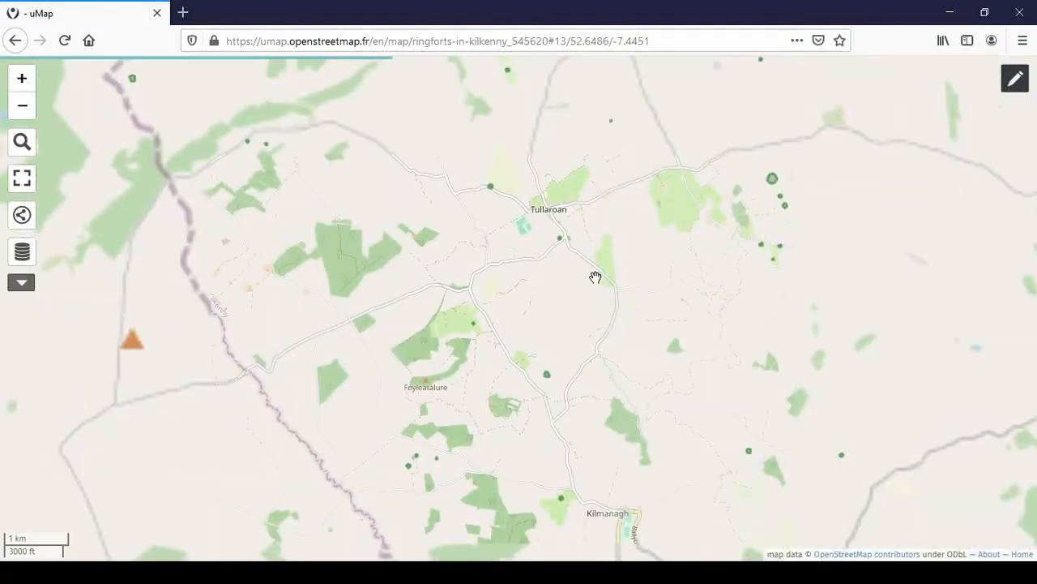
left_click_drag(781, 273, 589, 347)
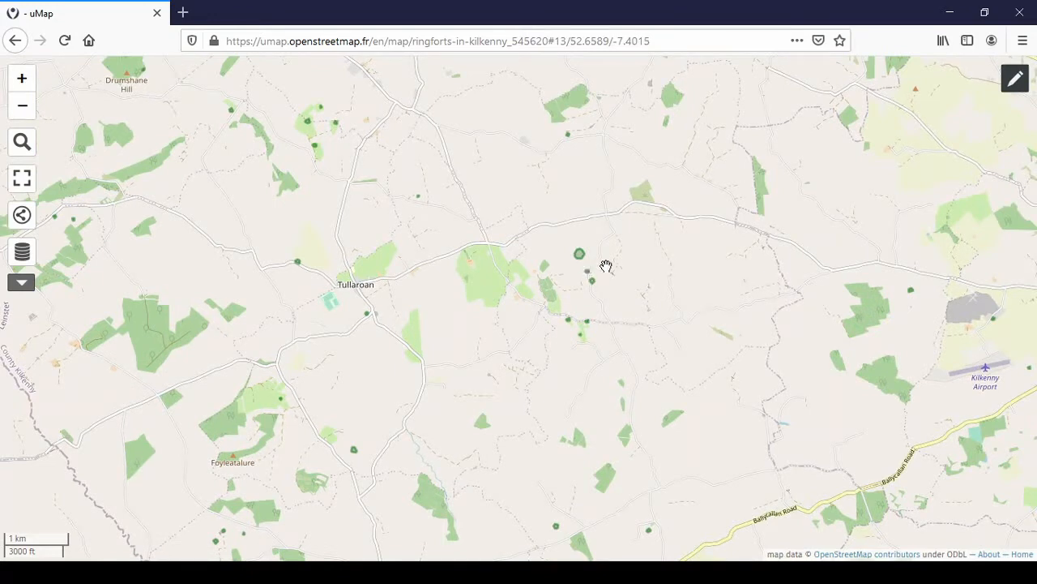
scroll(605, 268, "up", 1)
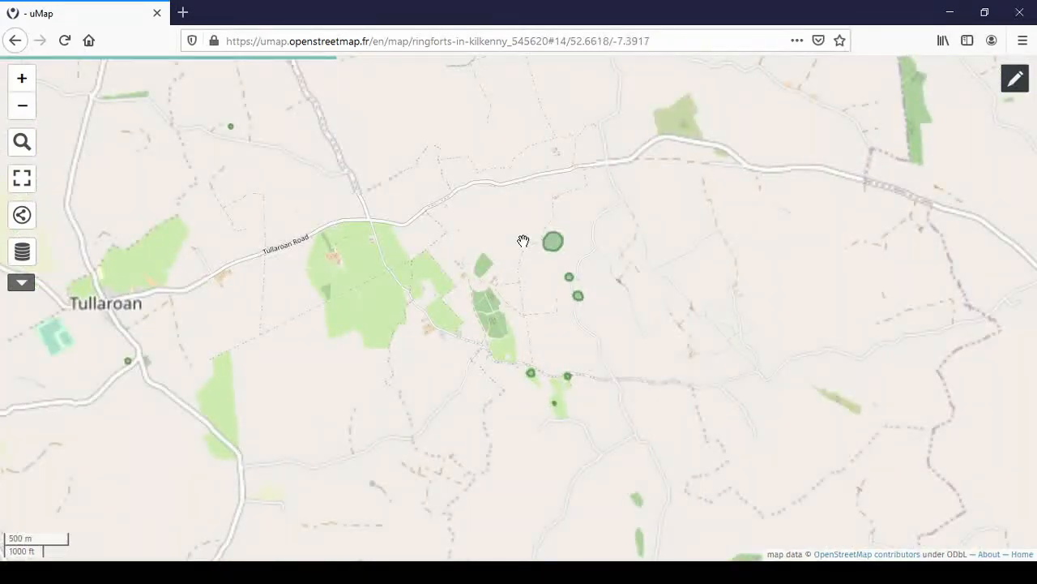
scroll(551, 253, "up", 2)
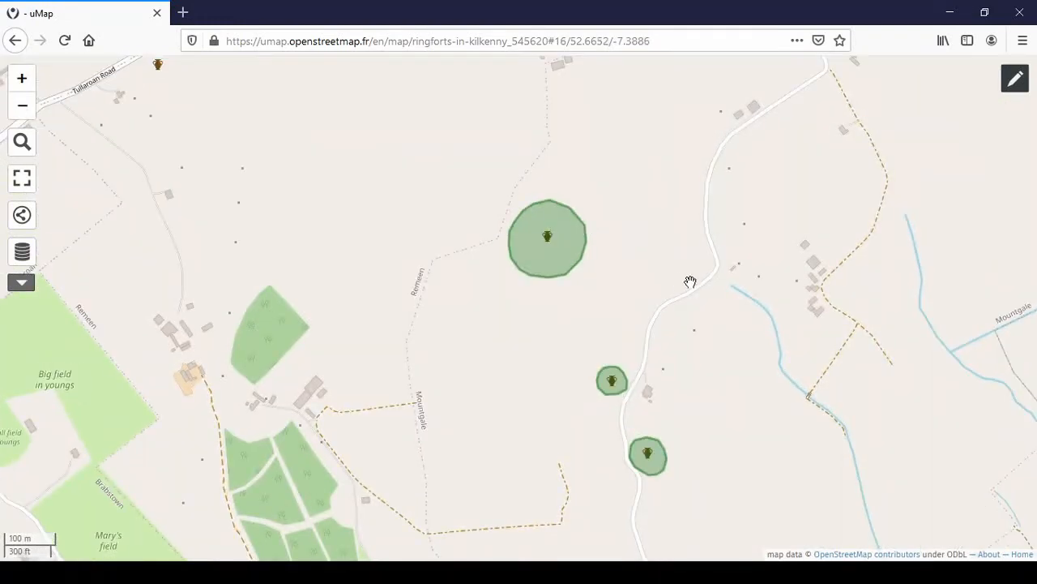
left_click_drag(526, 308, 384, 360)
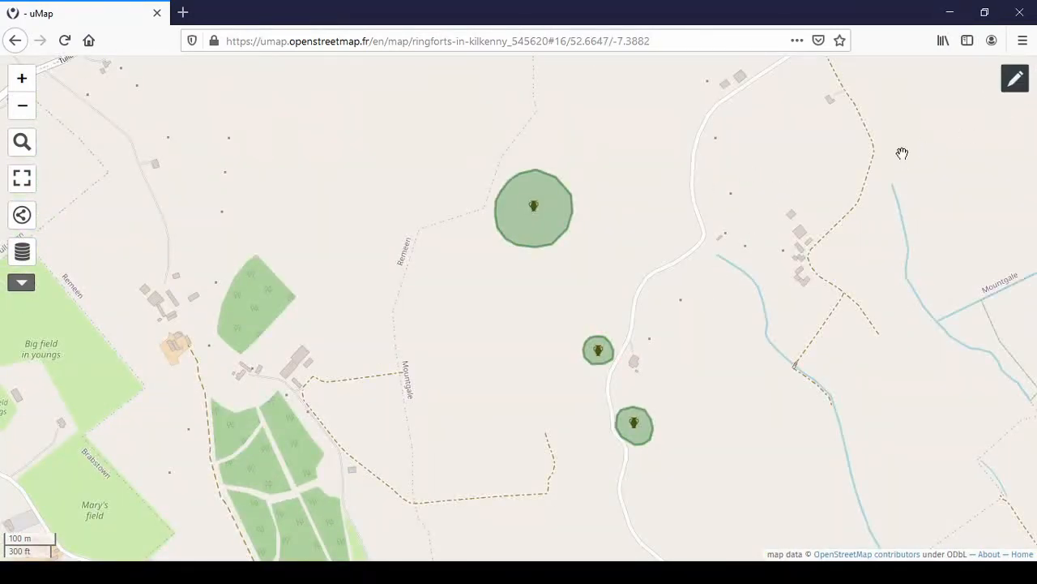
left_click(1016, 81)
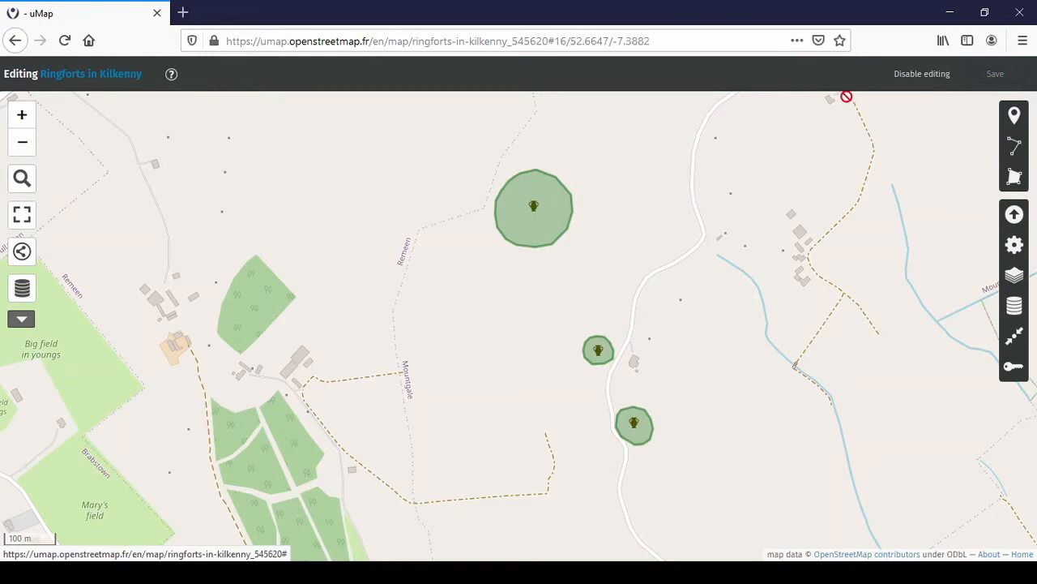
left_click(539, 212)
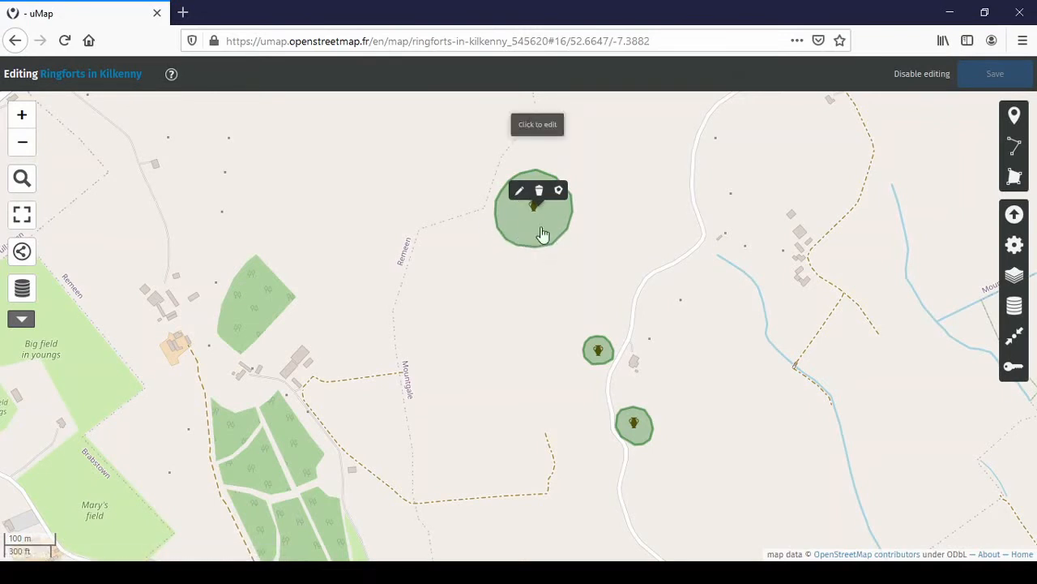
left_click(539, 233)
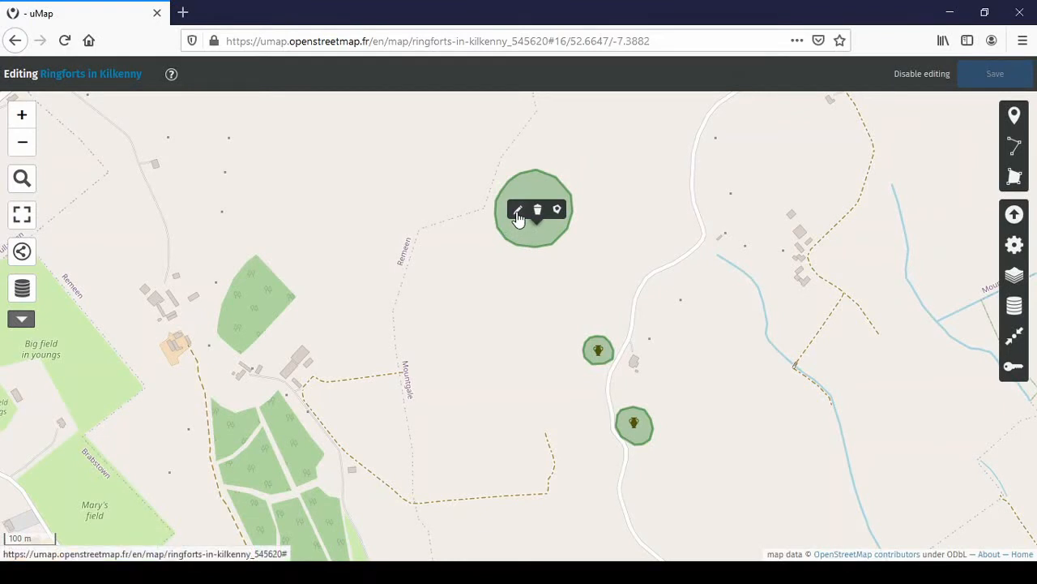
left_click(517, 213)
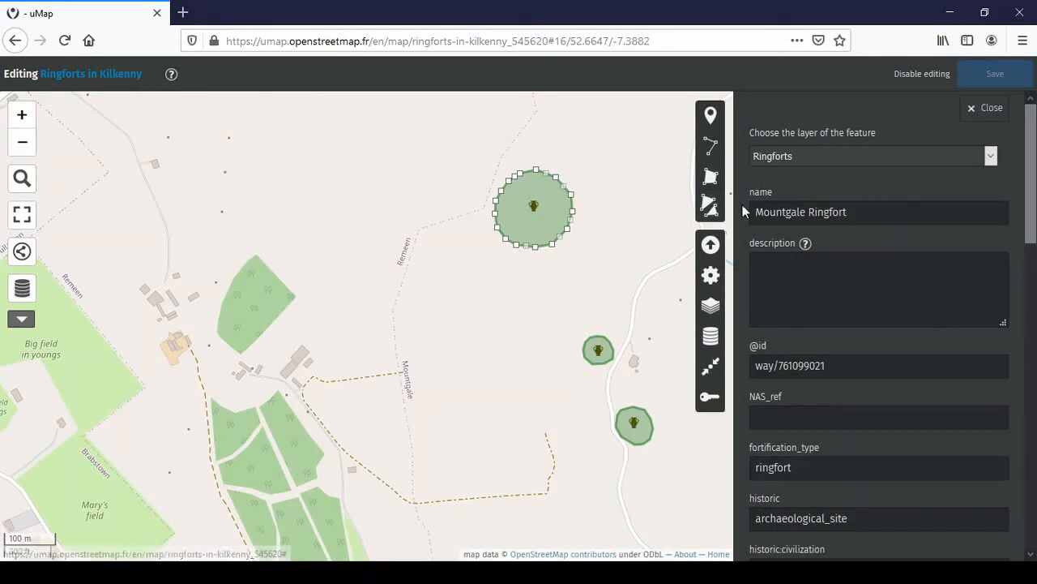
Step: Enter the description "This is a beautiful ringfort east of Tullaroan." for Mountgale Ringfort and save the map
left_click(891, 270)
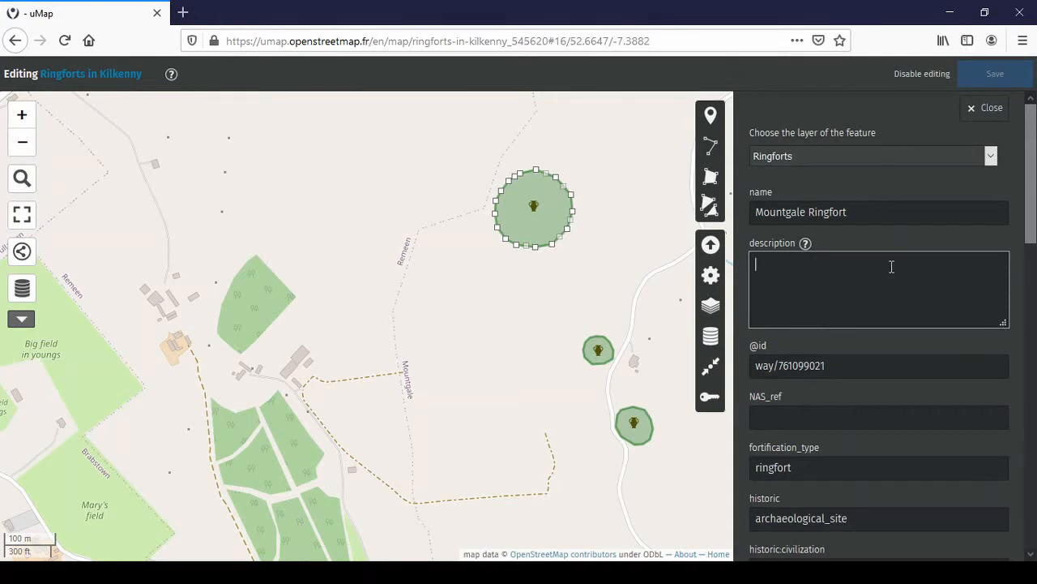
type("This")
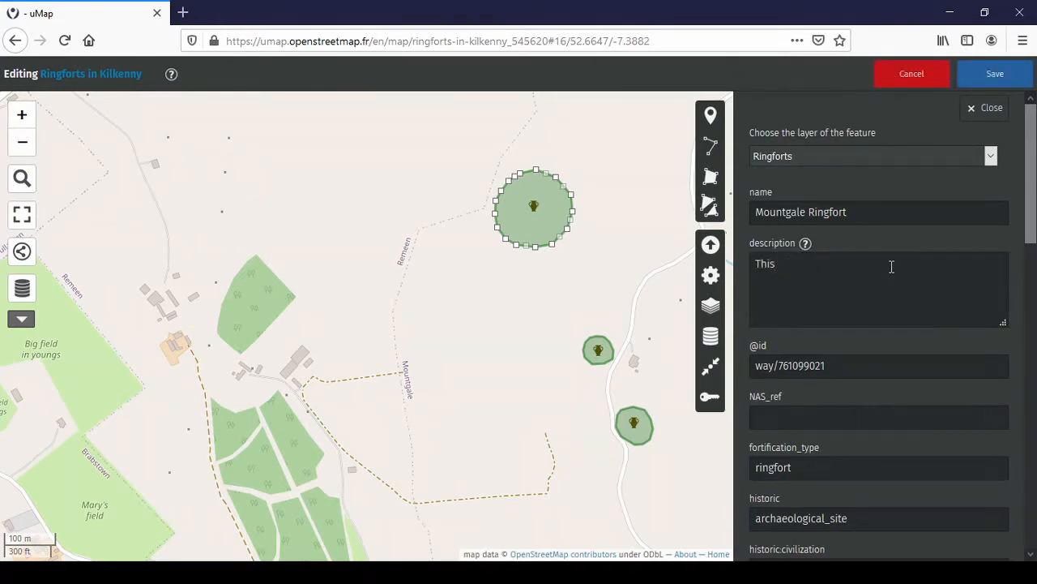
type(" is a beautiful ringfort east of Tullaro")
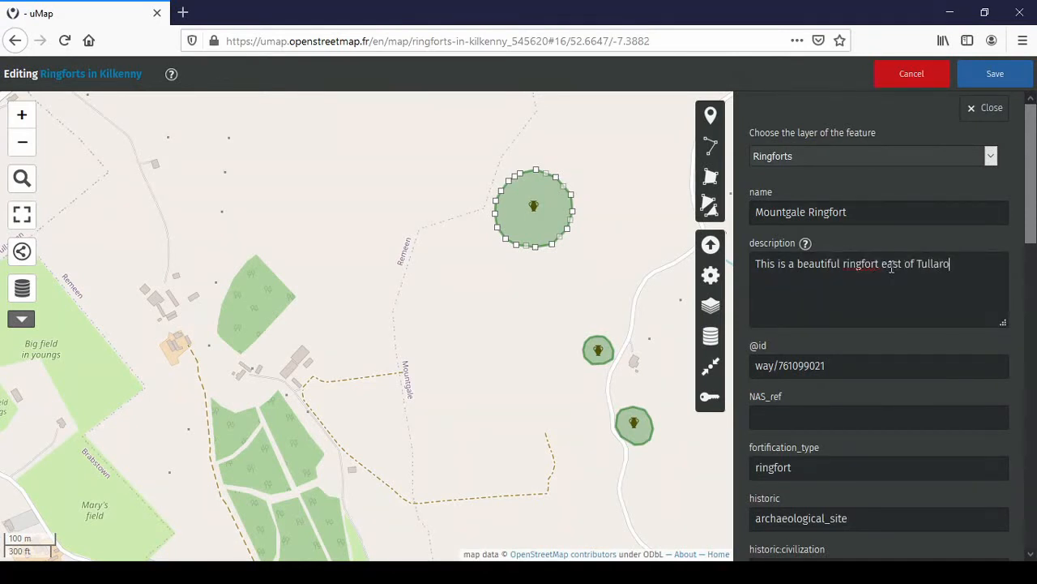
type("an.")
left_click(991, 80)
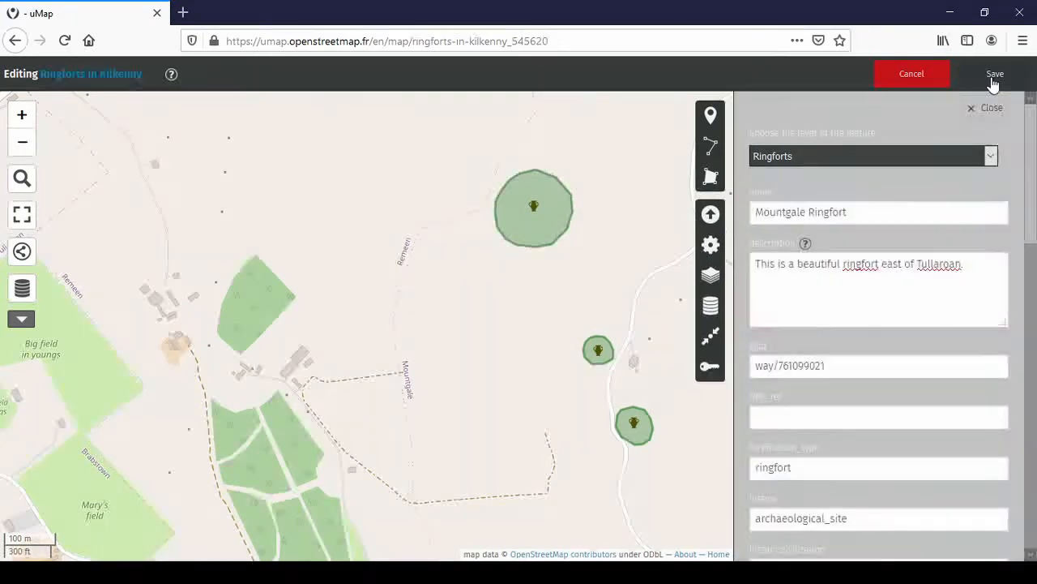
left_click(994, 79)
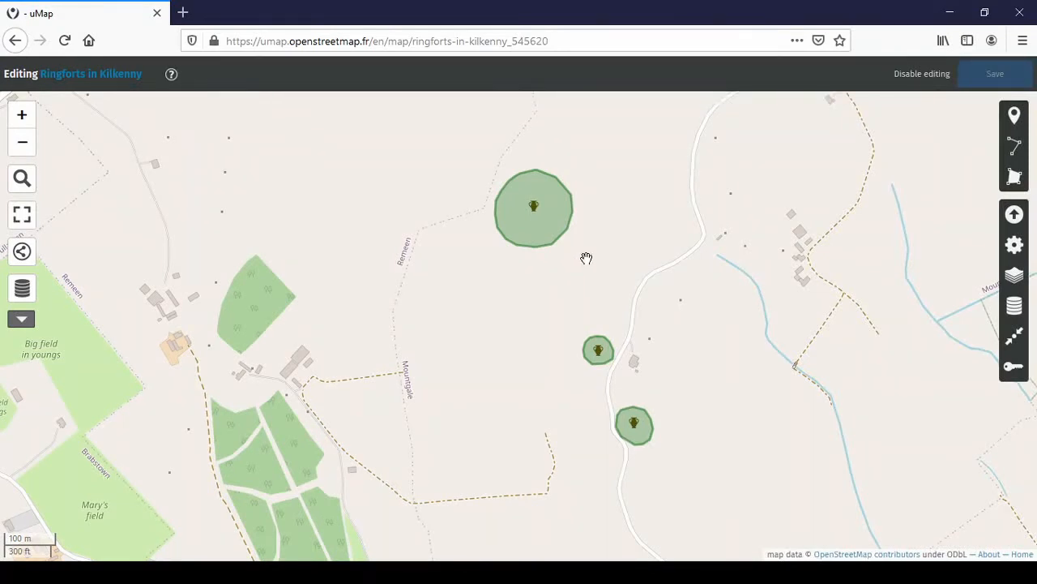
Step: Leave edit mode and view the popup of the Mountgale Ringfort
left_click(930, 77)
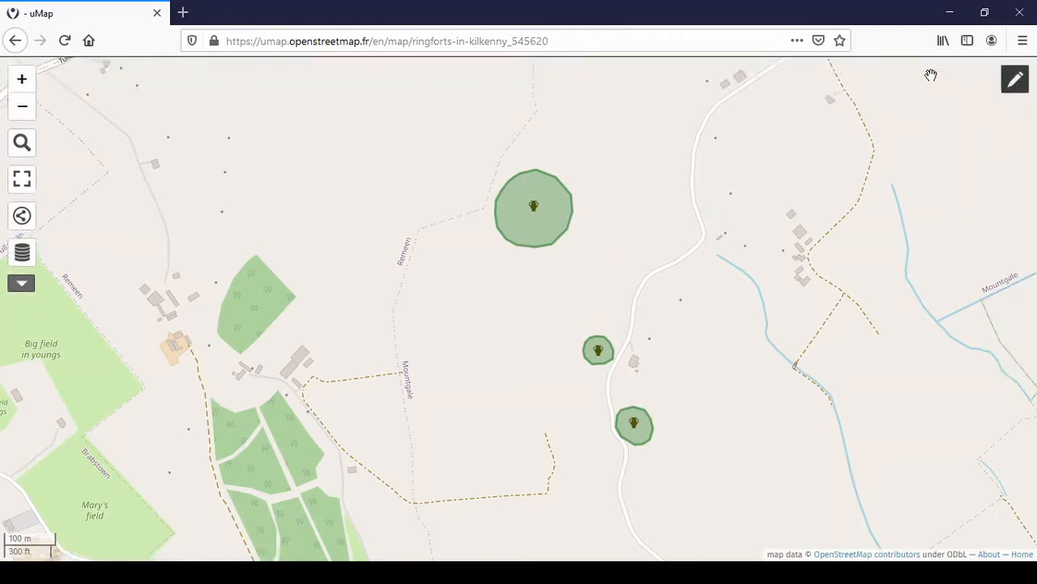
left_click(533, 213)
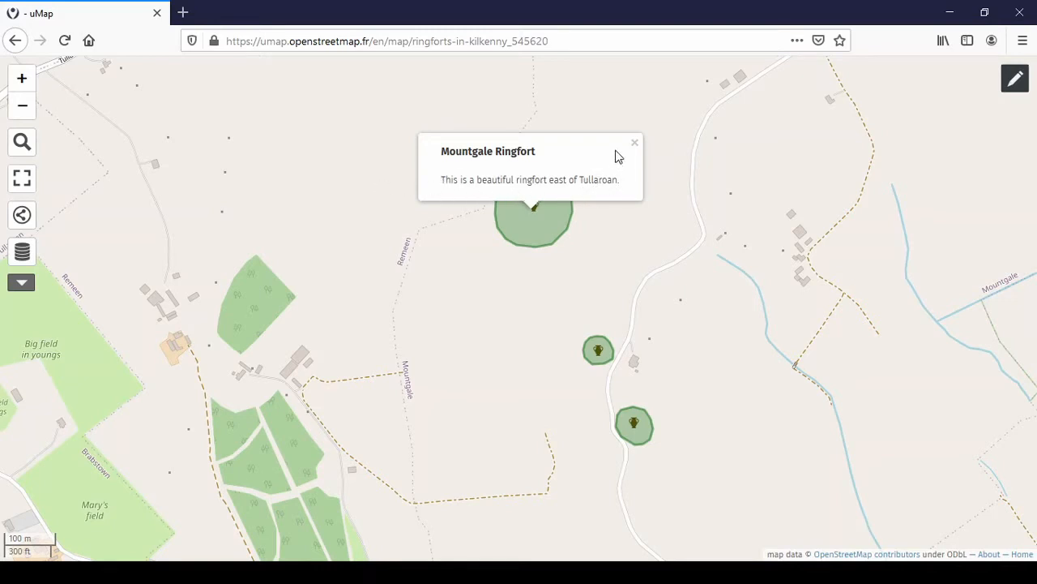
Step: Close the popup, re-enable map editing, and open the interaction options in the Ringforts layer's properties
left_click(636, 145)
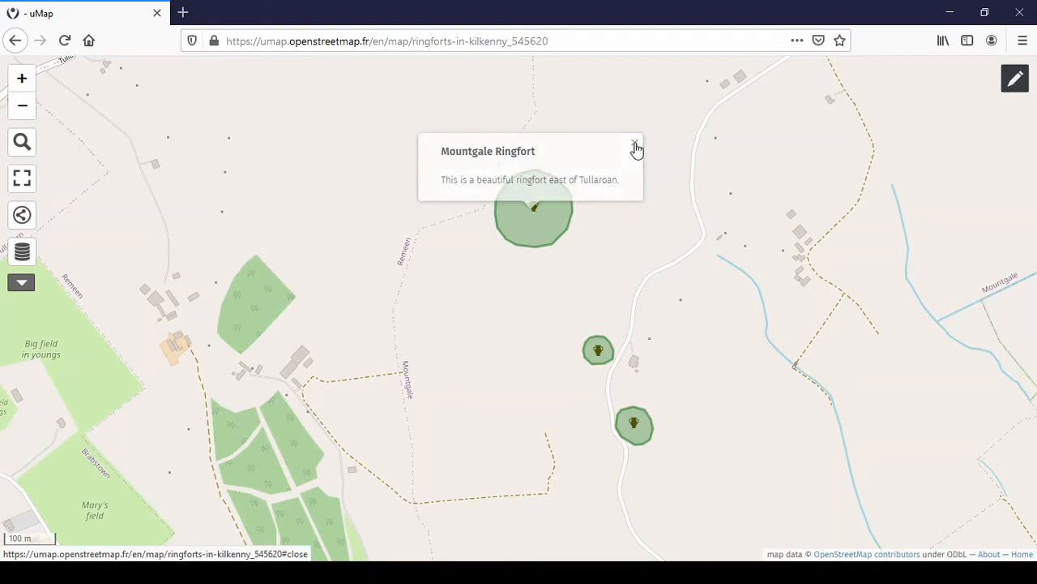
left_click(1015, 81)
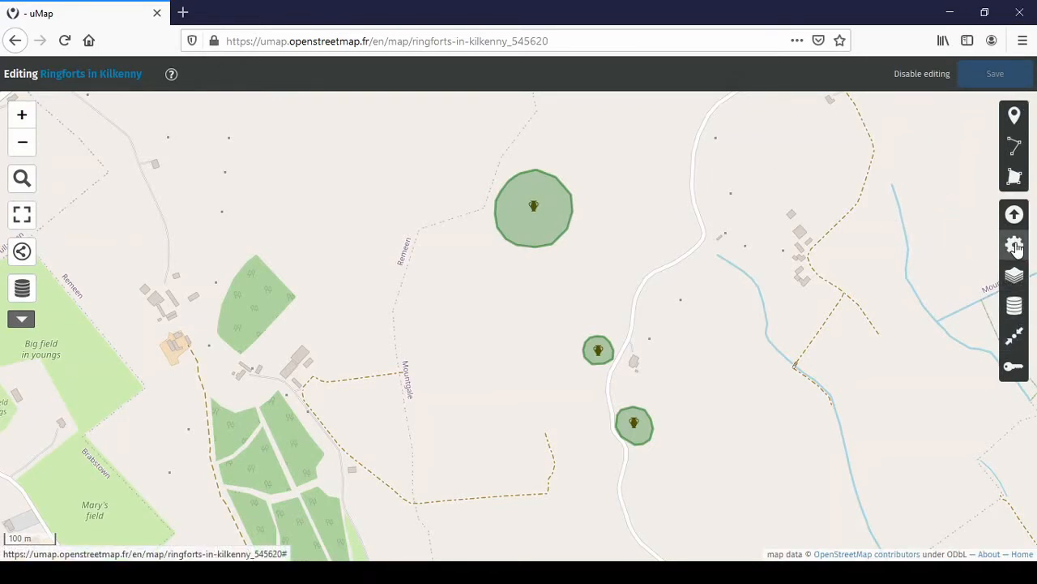
left_click(1015, 308)
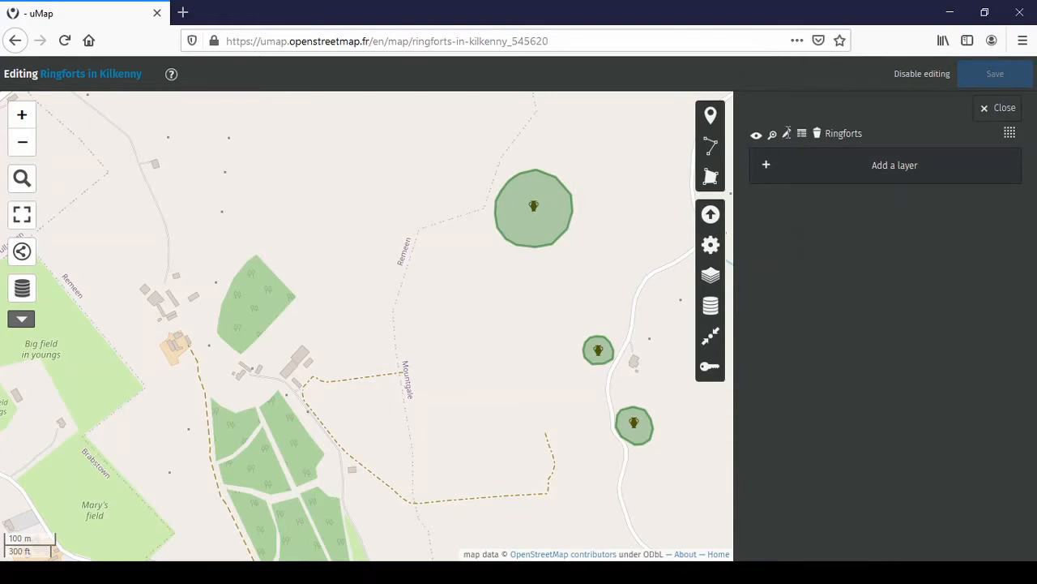
left_click(786, 133)
scroll(996, 299, "down", 1)
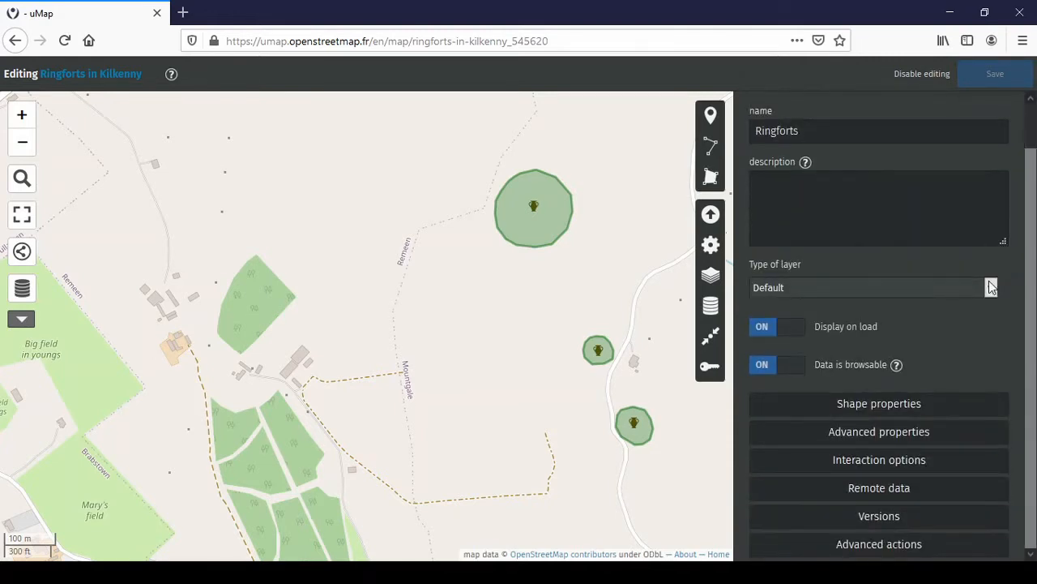
scroll(990, 287, "up", 1)
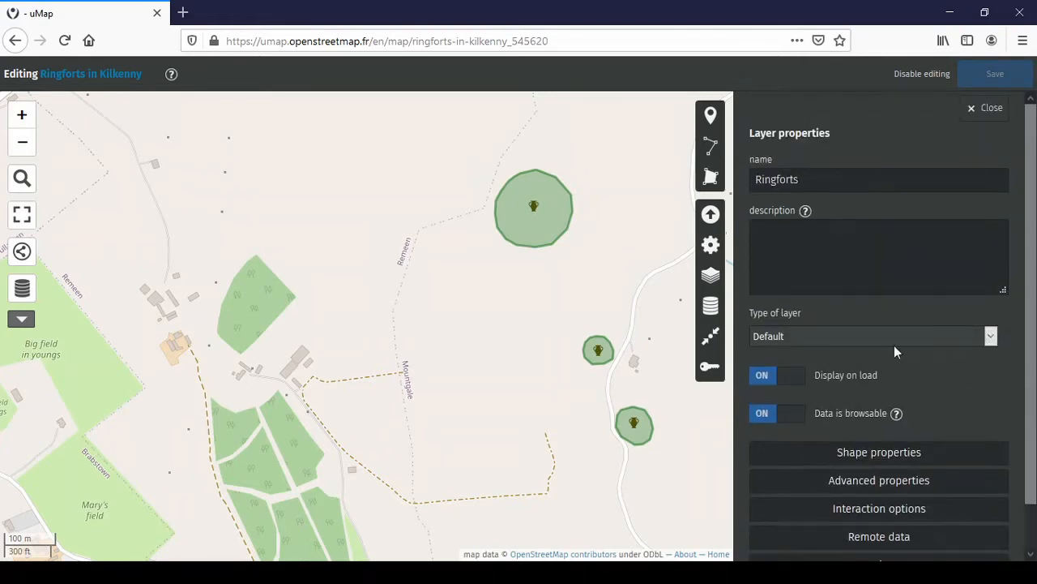
left_click(885, 513)
scroll(948, 385, "down", 5)
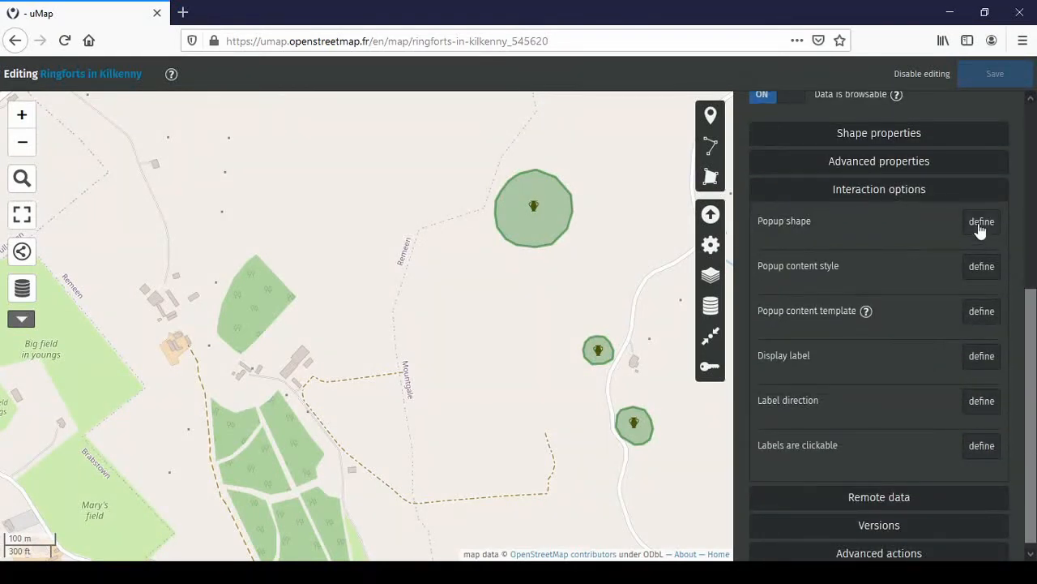
Step: Define the layer's popup shape as Popup and its popup content style as Default
left_click(982, 223)
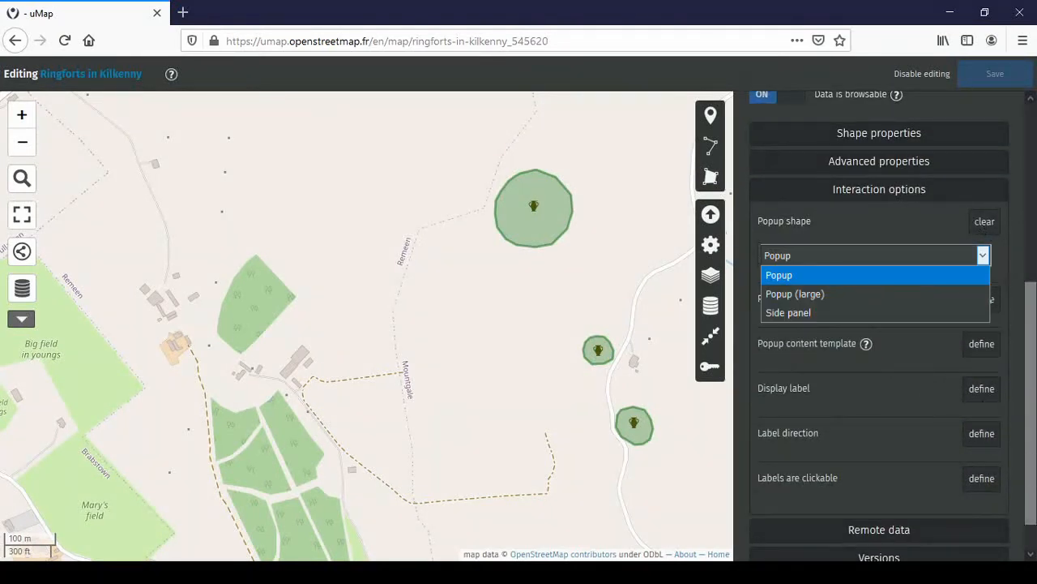
left_click(1009, 258)
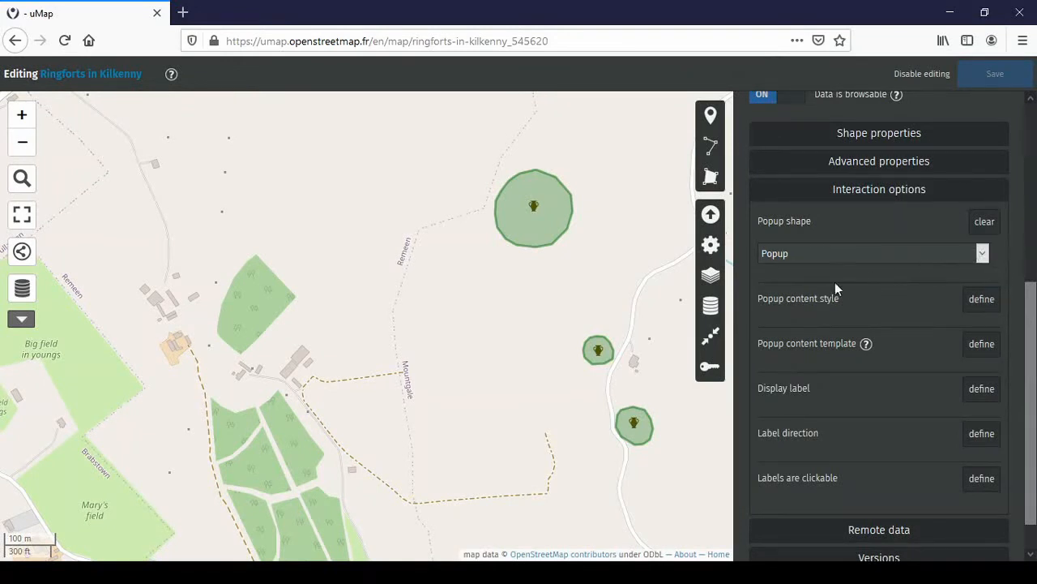
left_click(977, 299)
left_click(981, 331)
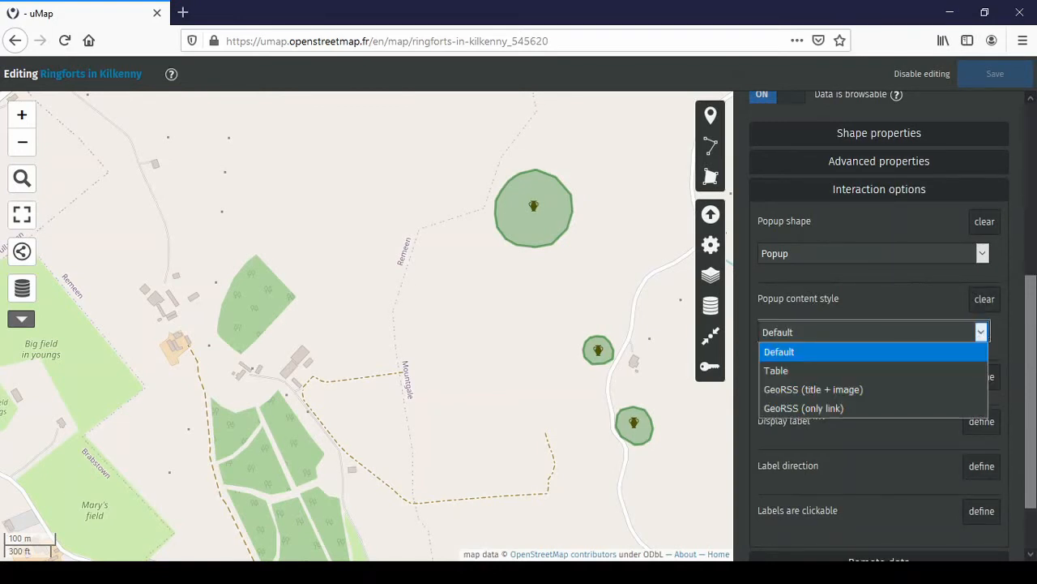
left_click(1008, 364)
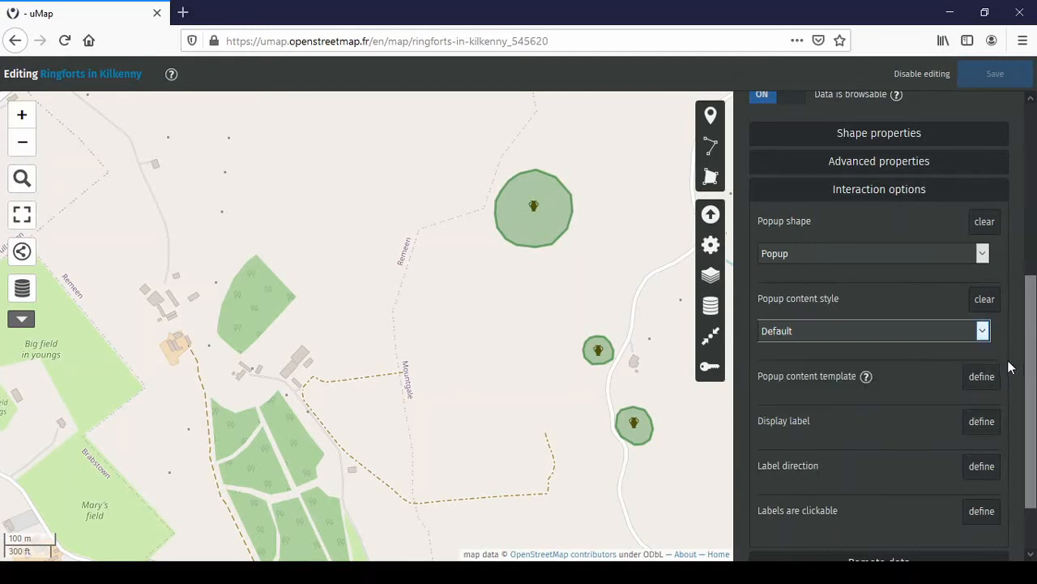
Step: Define the popup content template and add the placeholder {fortification_type} on a new line below {description}, consulting the formatting help
scroll(1001, 346, "down", 1)
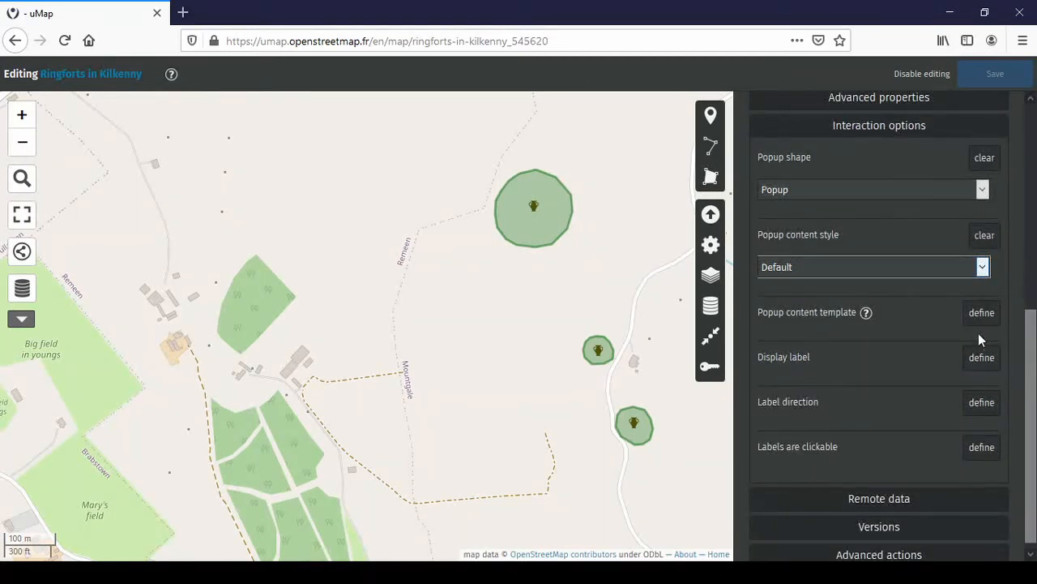
left_click(985, 316)
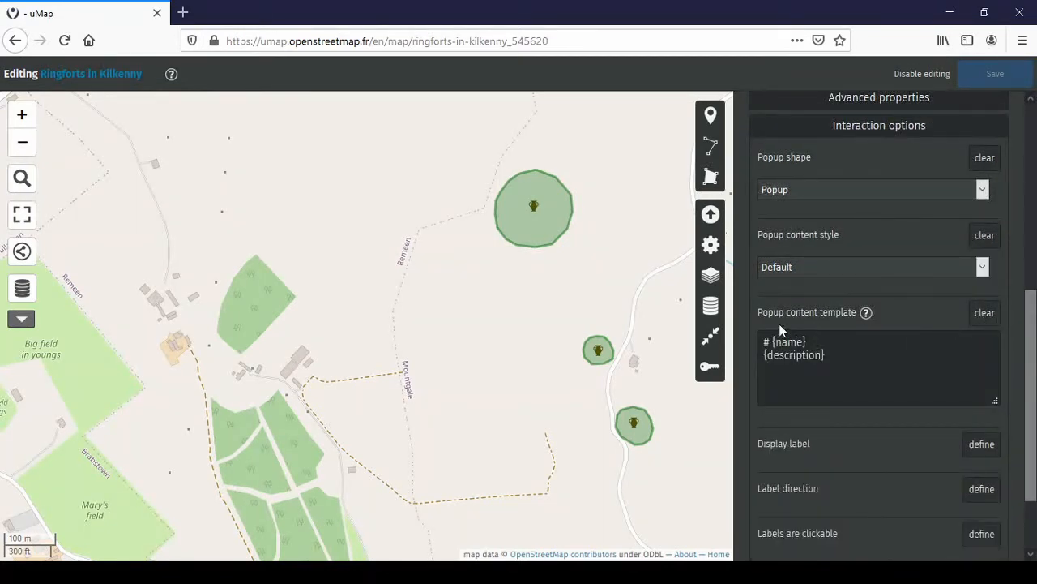
left_click(866, 316)
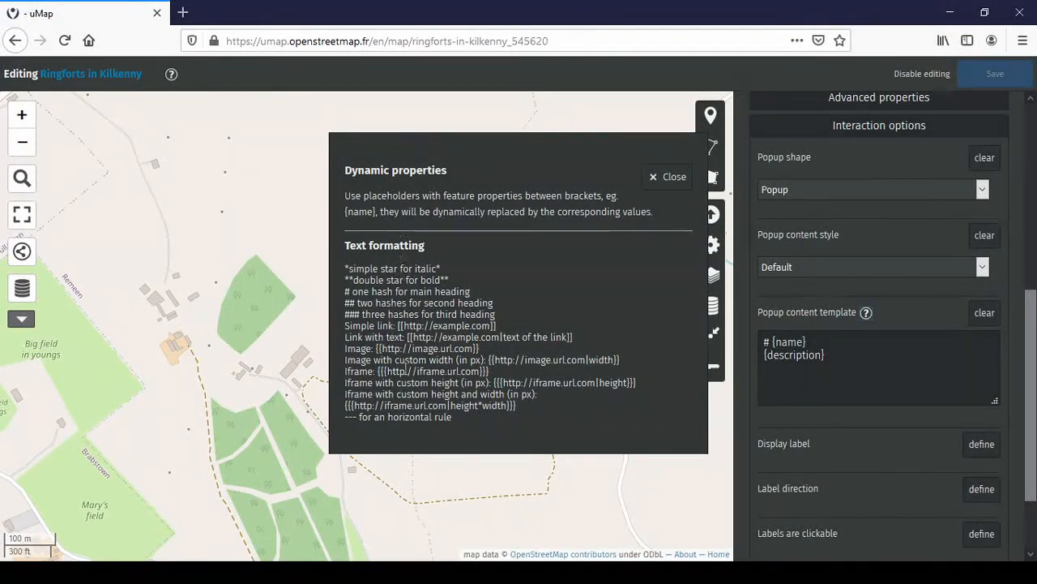
left_click(852, 355)
key("Return")
type("[")
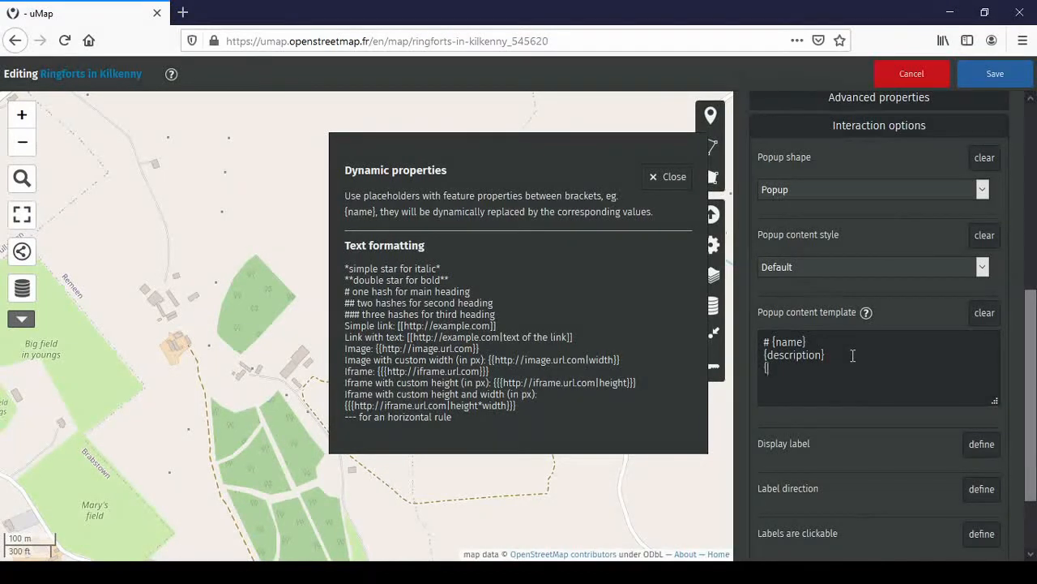
type("}")
key("Left")
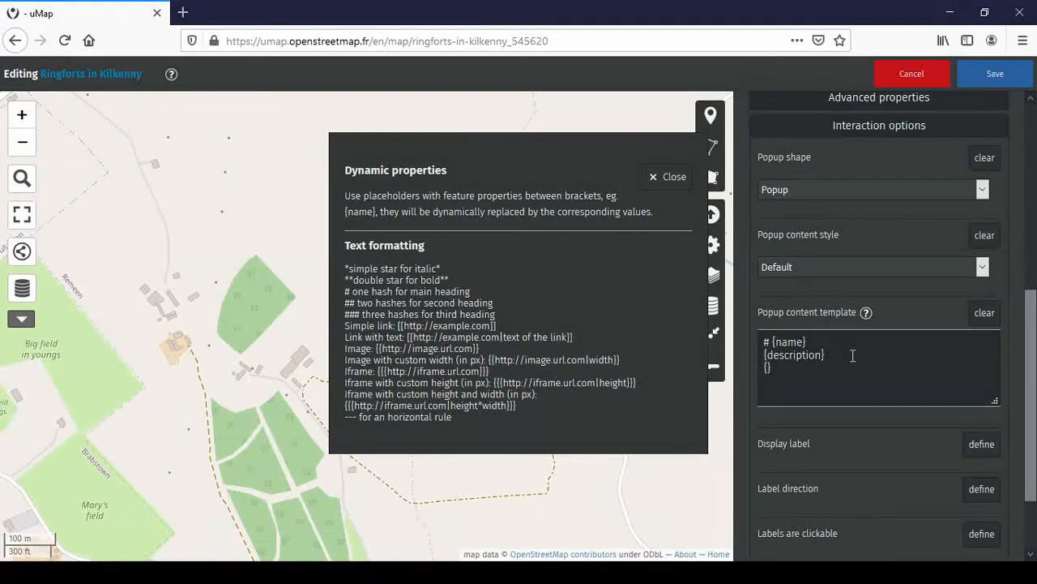
type("fortific")
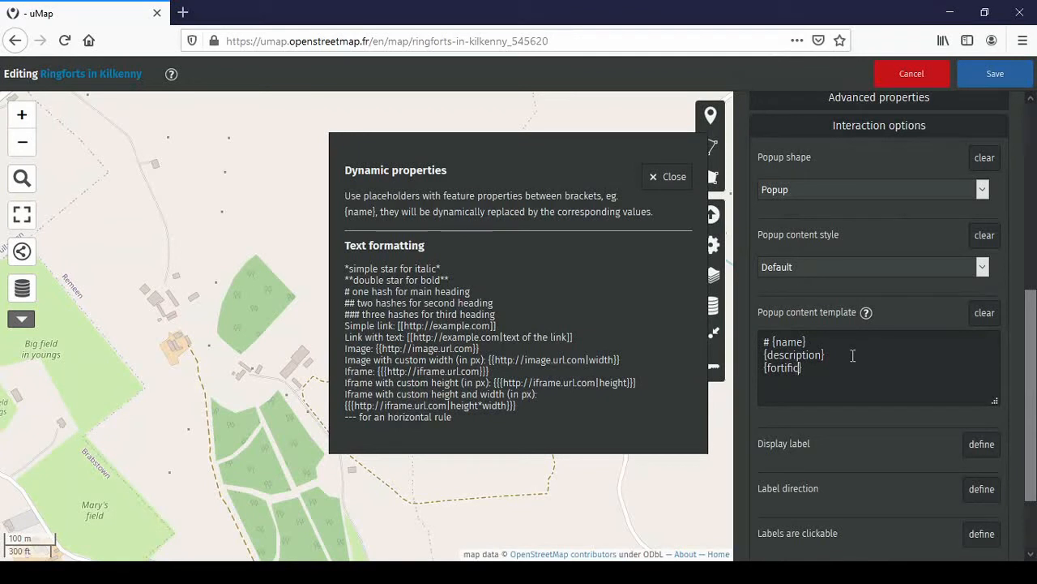
type("ation_type}")
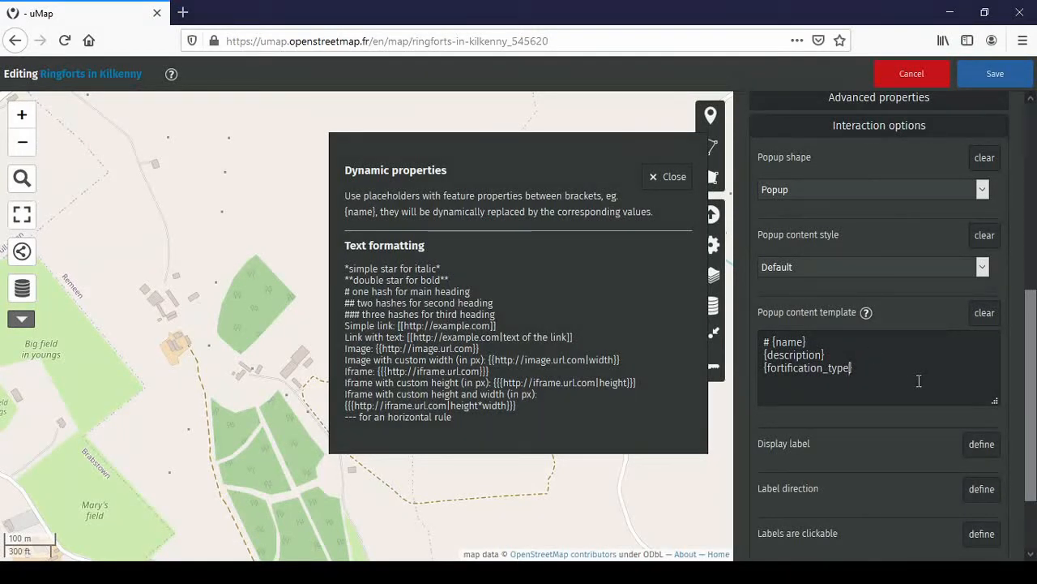
left_click(670, 178)
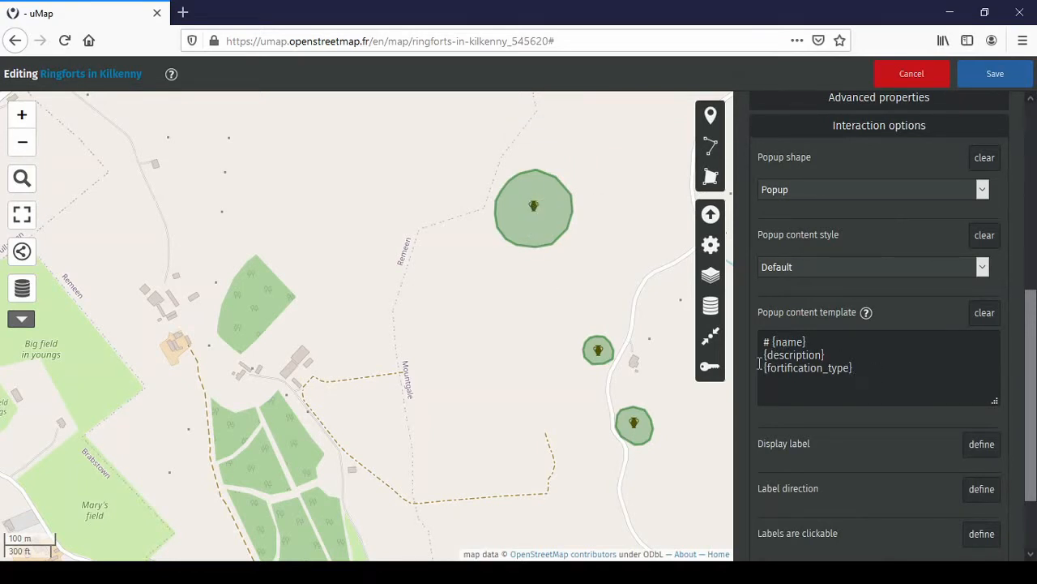
Step: In the popup content template, make {name} a second-level heading with ## and wrap {fortification_type} in single stars for italics
left_click(866, 313)
left_click(764, 341)
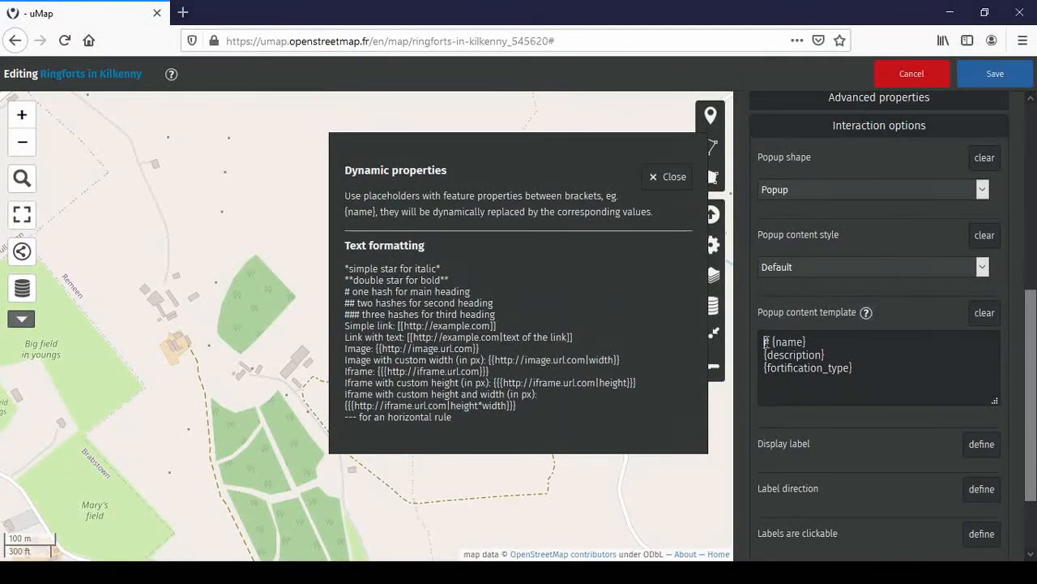
type("##")
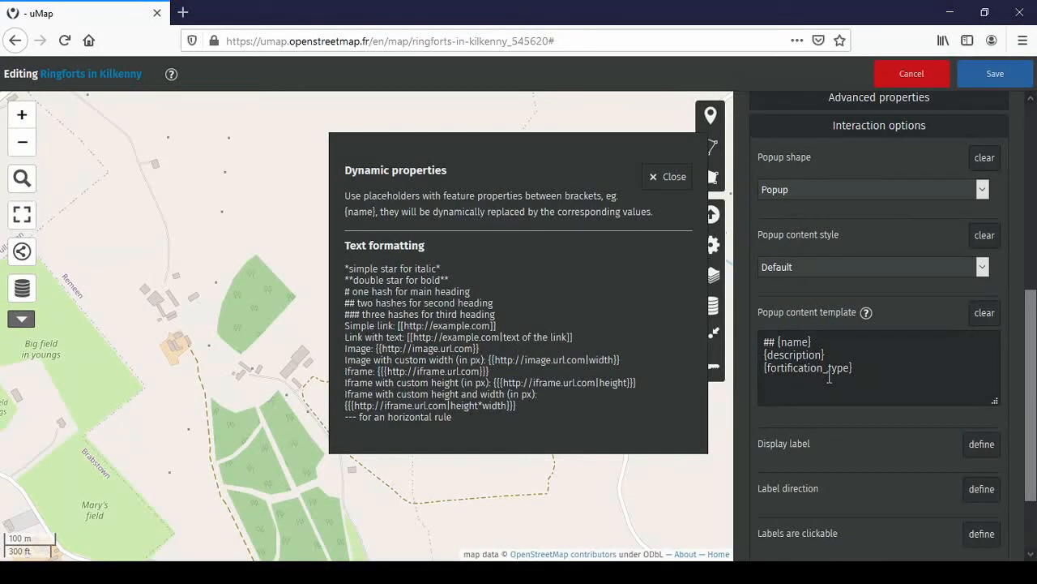
type("8")
key("BackSpace")
type("*")
left_click(898, 367)
type("*")
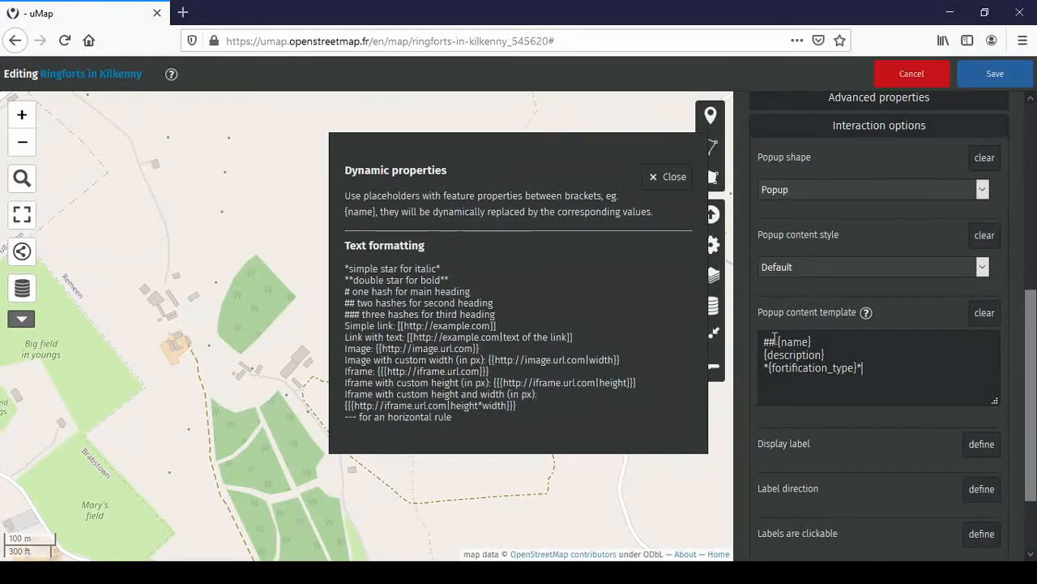
Step: Examine the heading marks in the template and the image syntax in the text formatting help
left_click_drag(775, 341, 764, 340)
left_click_drag(382, 348, 474, 347)
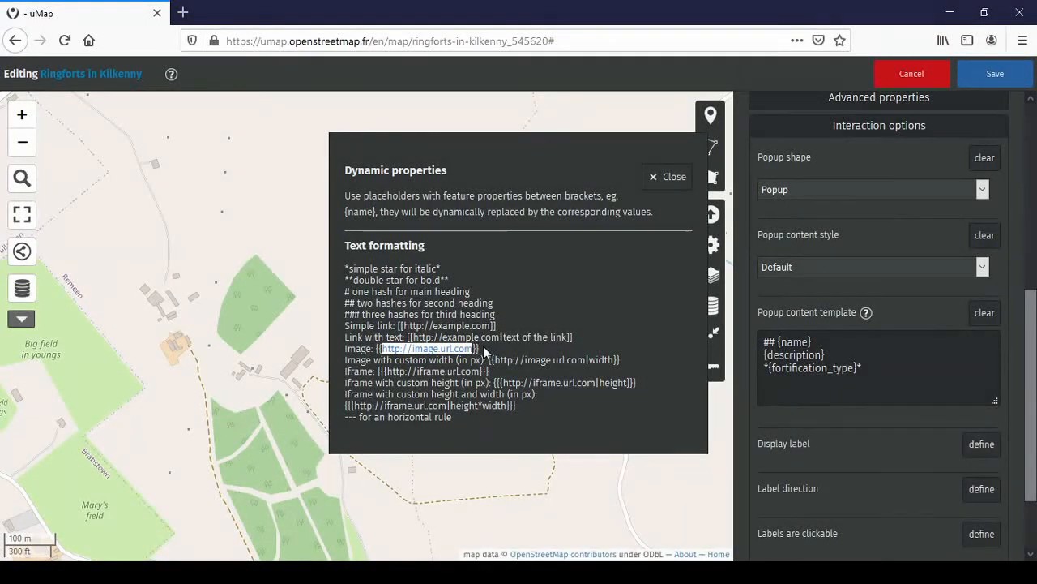
left_click(484, 350)
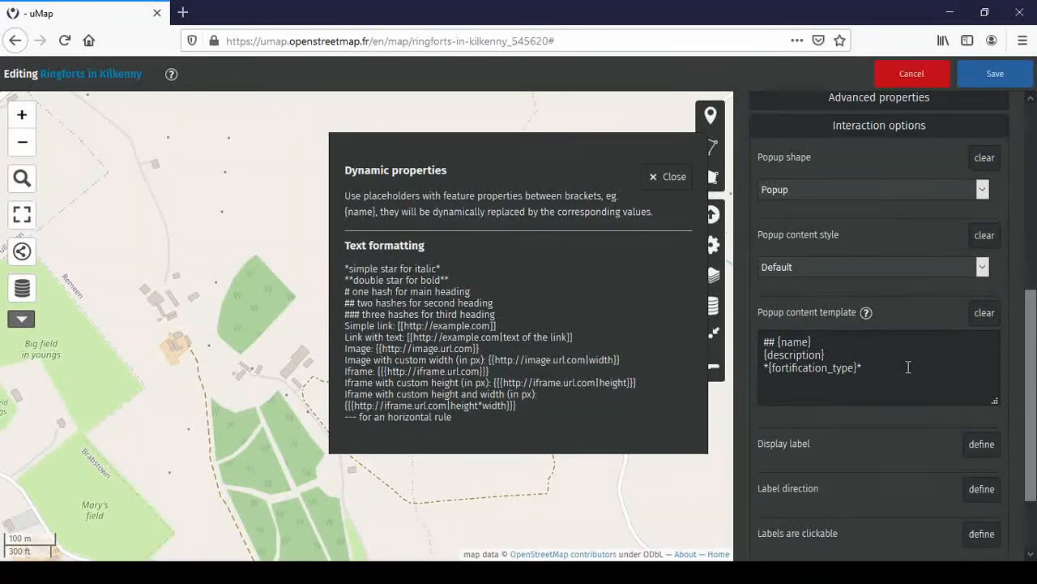
left_click(669, 178)
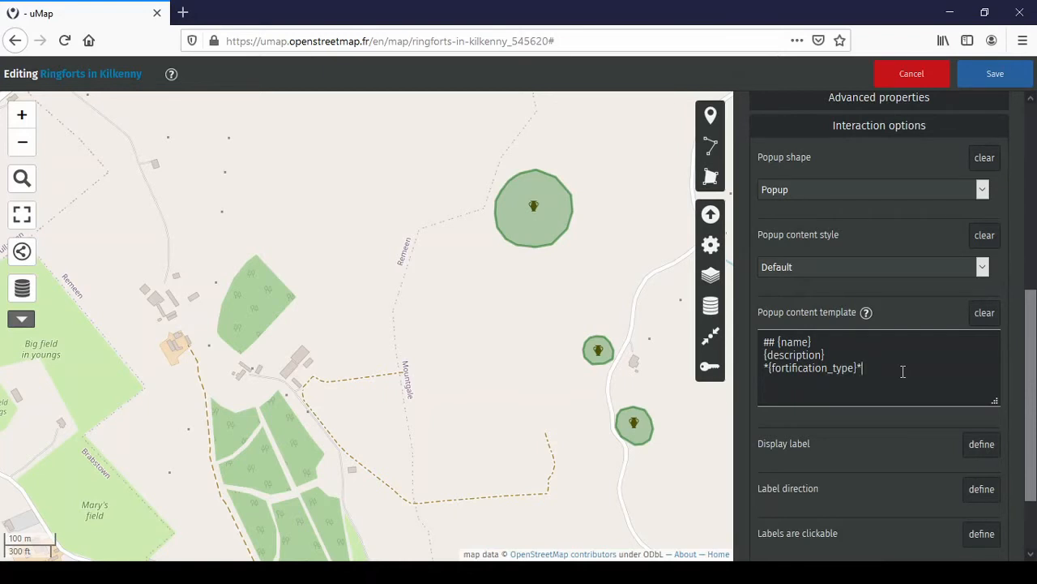
Step: Add a new last line to the popup content template with the copied 800px Multivallate Ringfort image URL enclosed in double curly braces
key("Return")
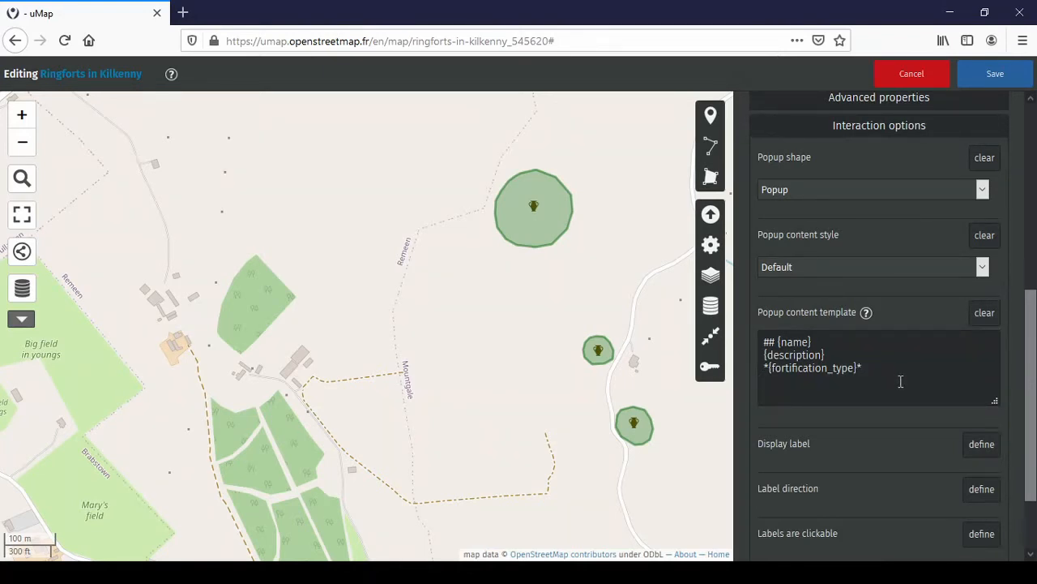
left_click(865, 312)
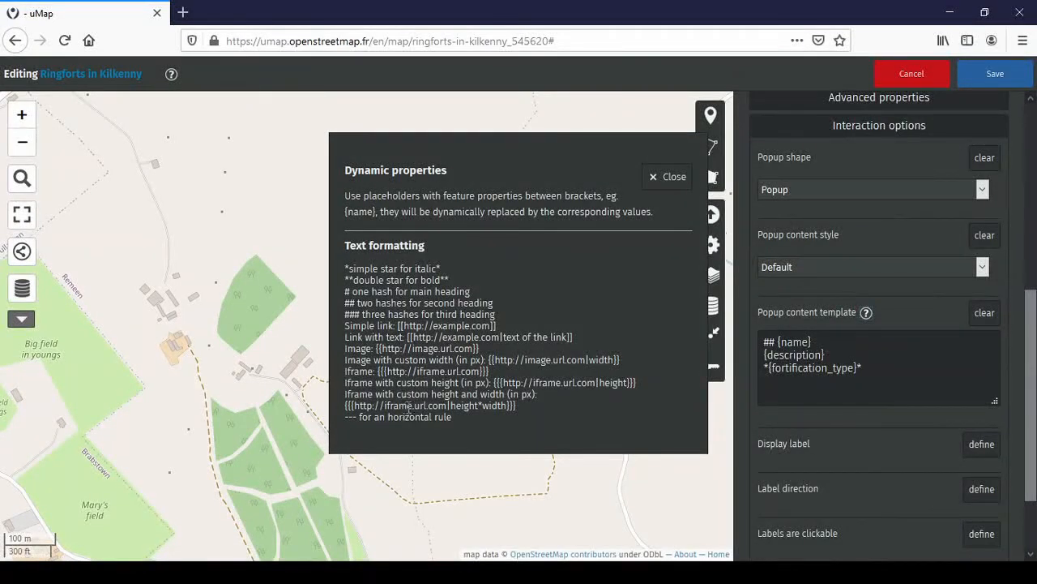
left_click(810, 390)
key("Return")
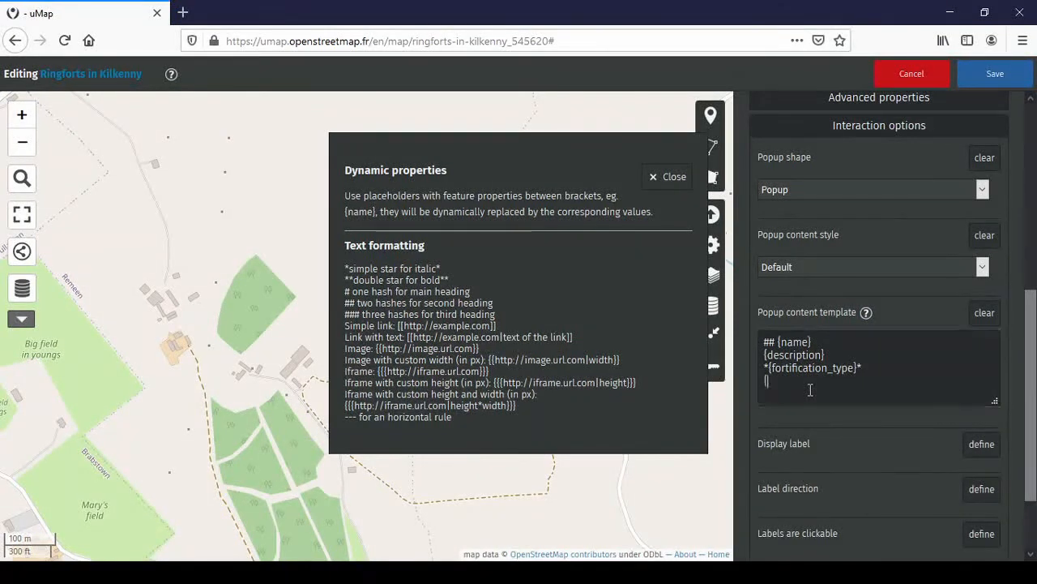
type("{{")
key("ctrl+v")
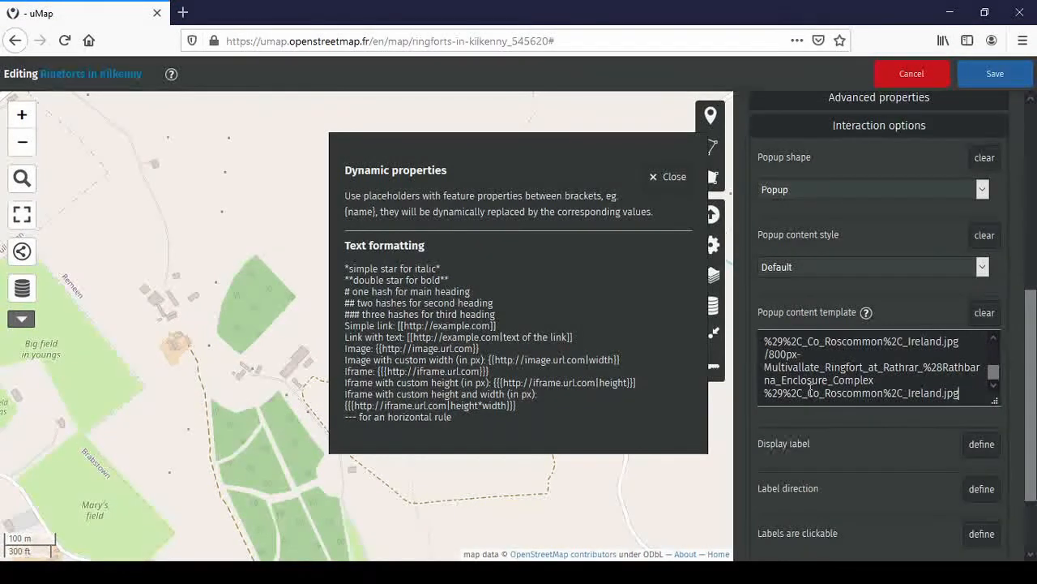
type("}}")
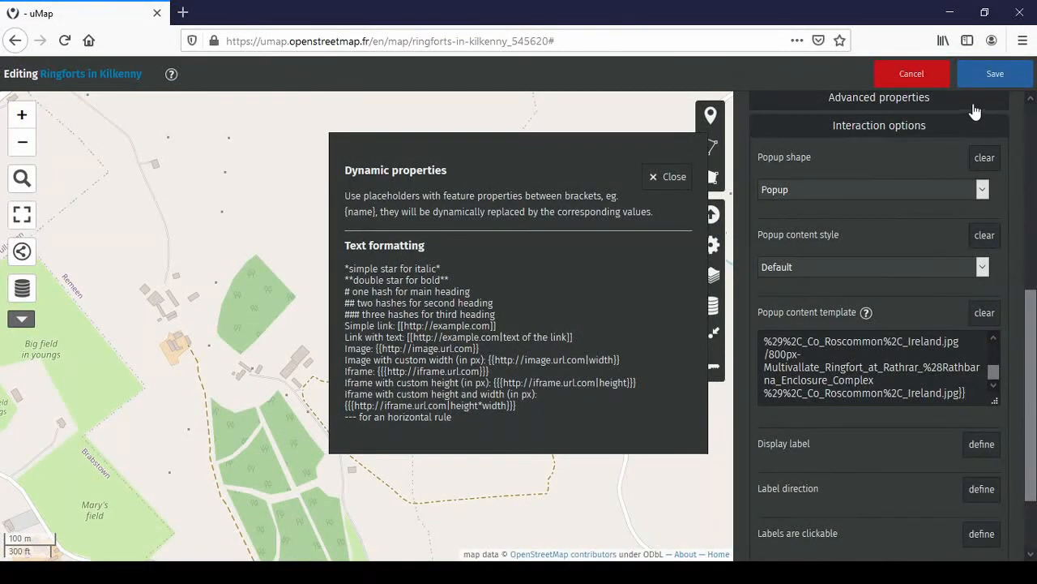
left_click(672, 178)
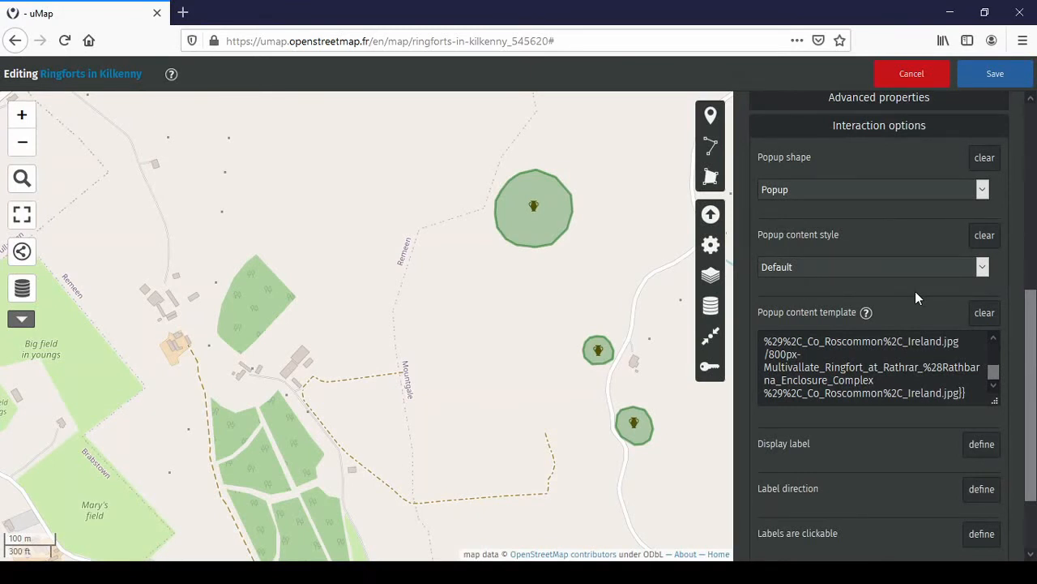
Step: Save the map, leave edit mode and view the popup of the Mountgale Ringfort
left_click(995, 75)
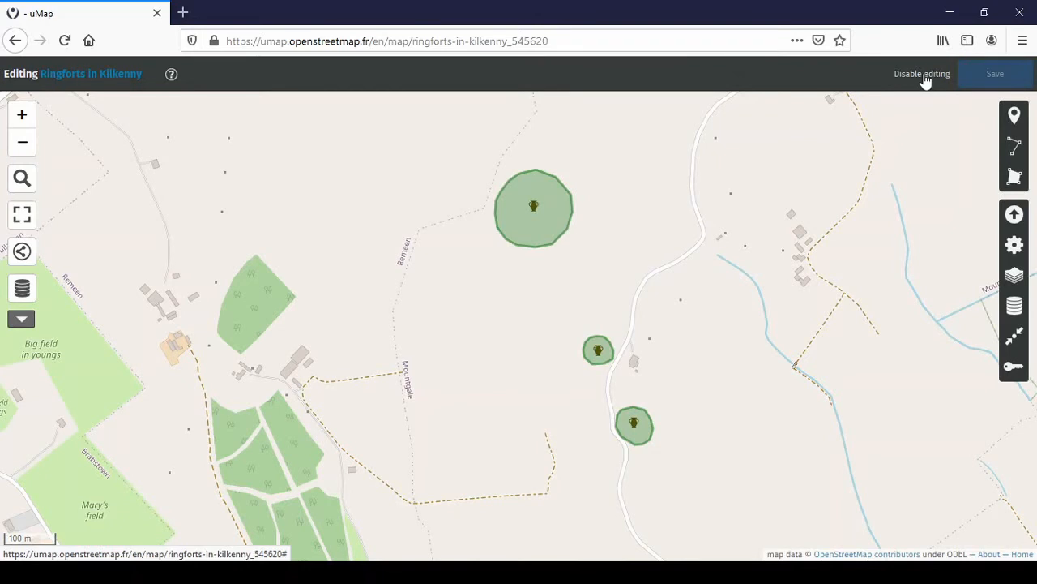
left_click(924, 76)
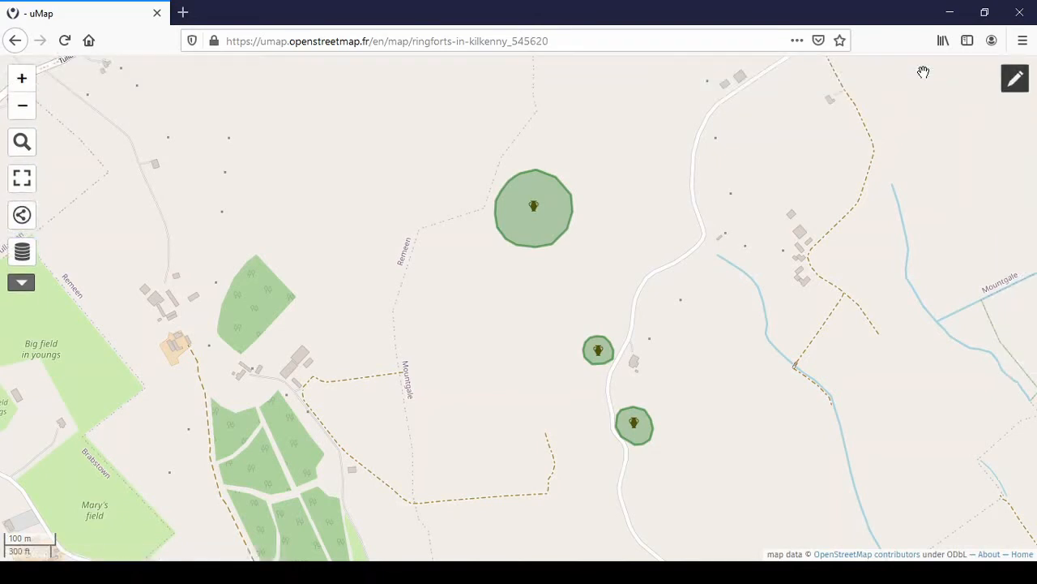
left_click(549, 217)
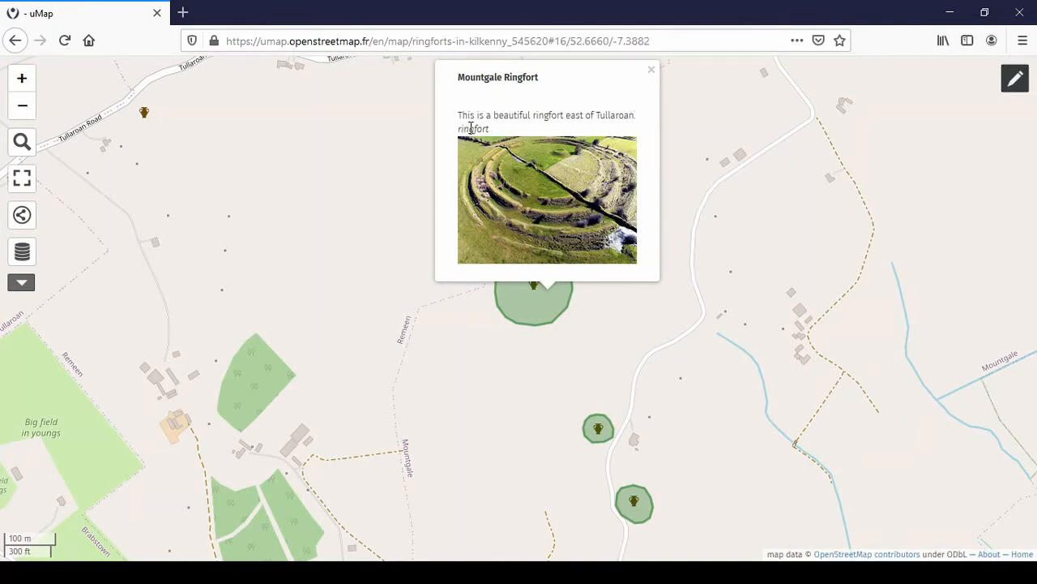
Step: Return to edit mode and review the popup content template in the Ringforts layer's interaction options
left_click(1015, 79)
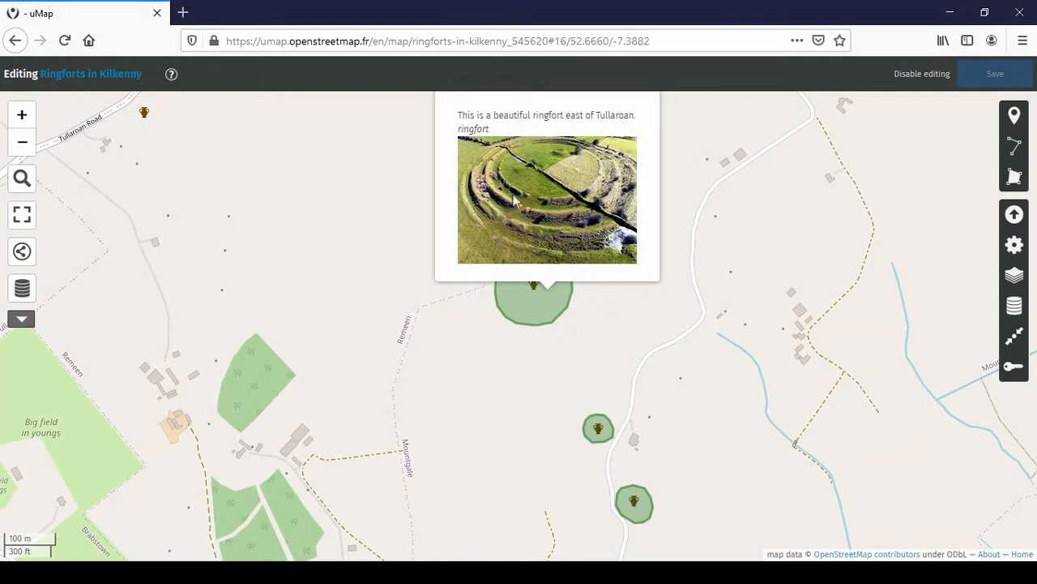
left_click(548, 318)
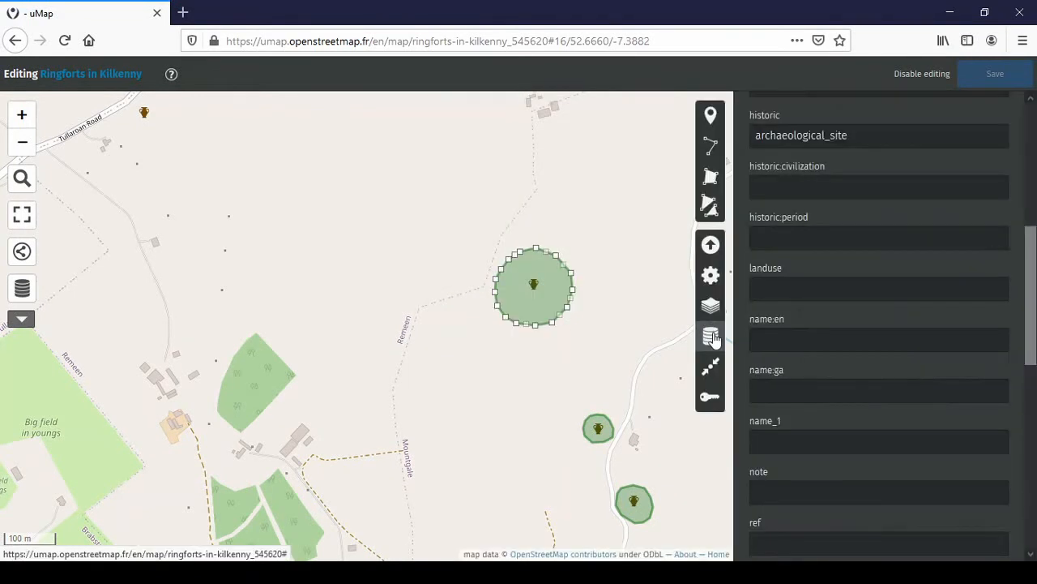
left_click(711, 339)
left_click(790, 135)
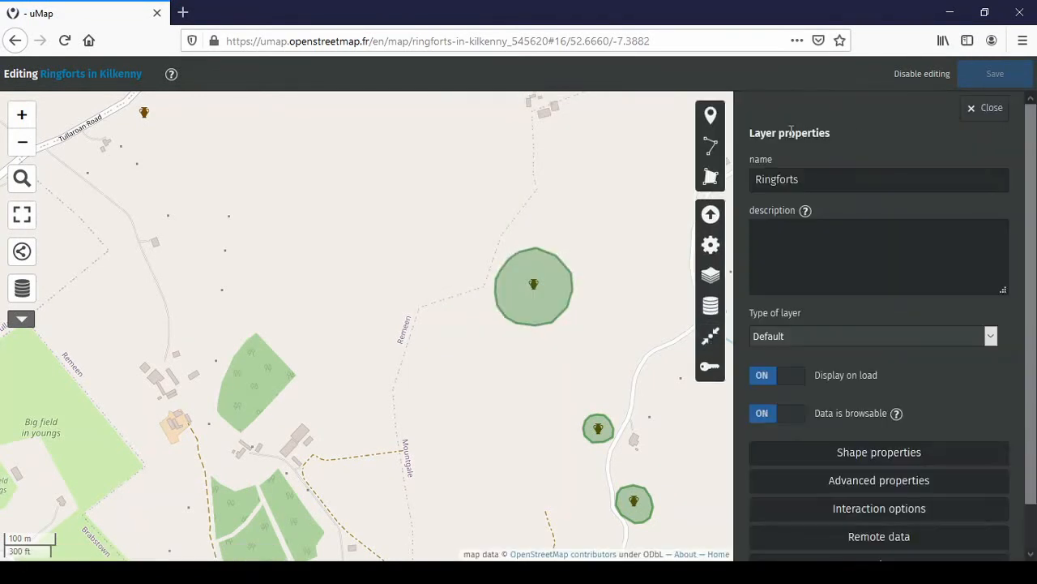
scroll(964, 416, "down", 1)
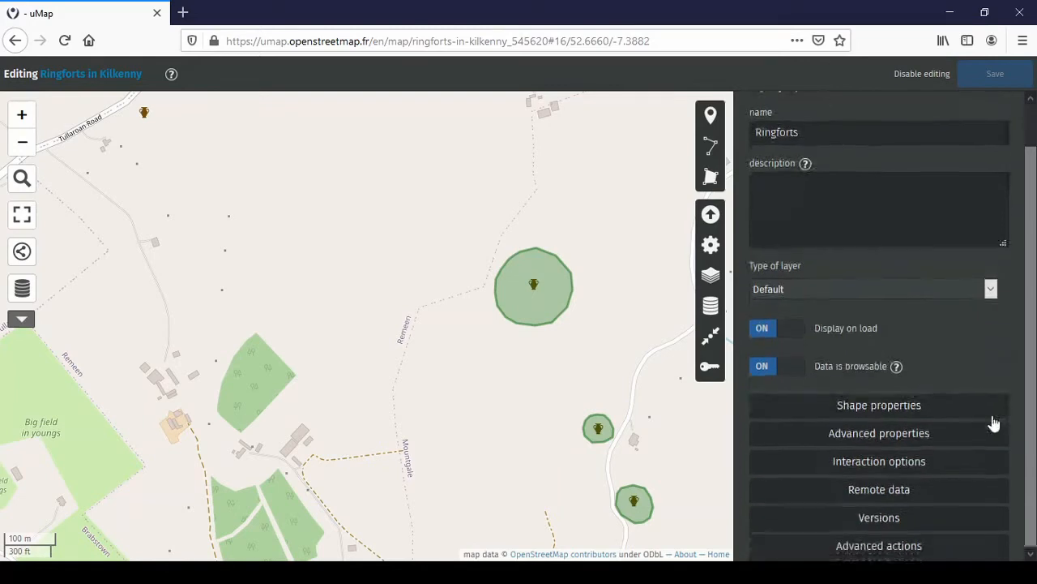
left_click(936, 463)
scroll(993, 391, "down", 3)
scroll(1002, 382, "down", 1)
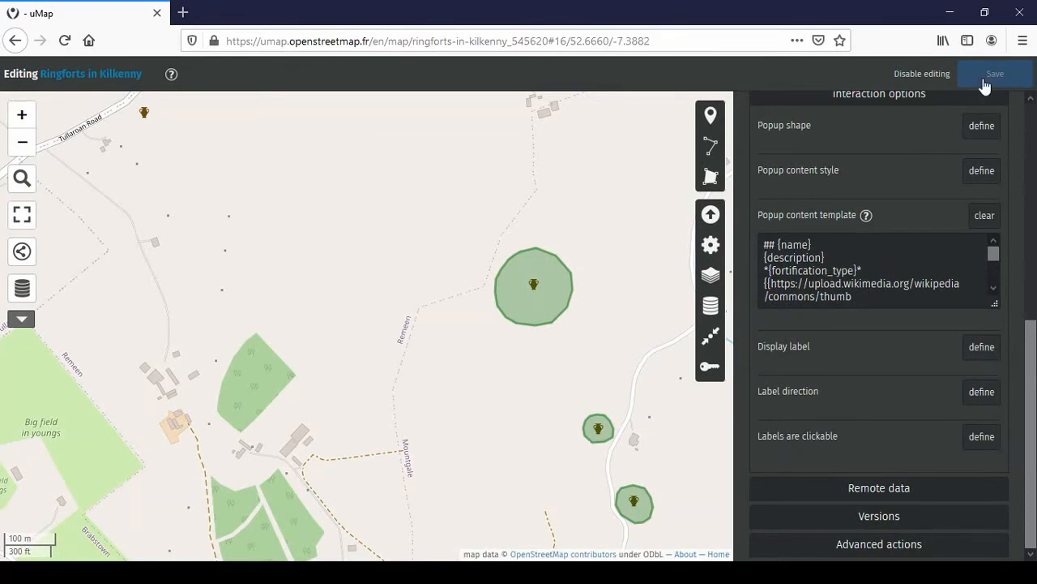
Step: Leave edit mode, view the Mountgale Ringfort popup again and close it
left_click(940, 75)
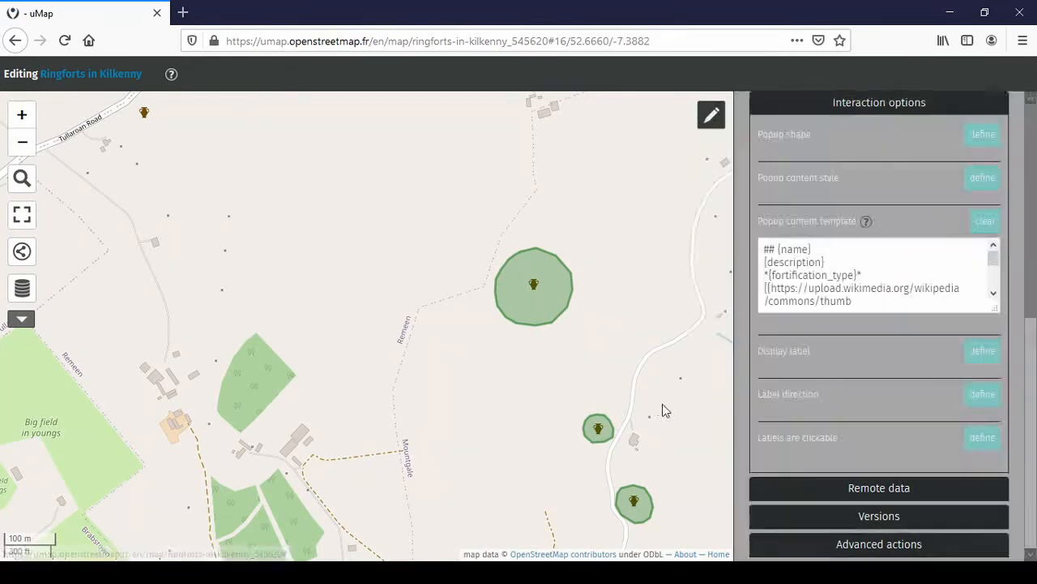
left_click(546, 311)
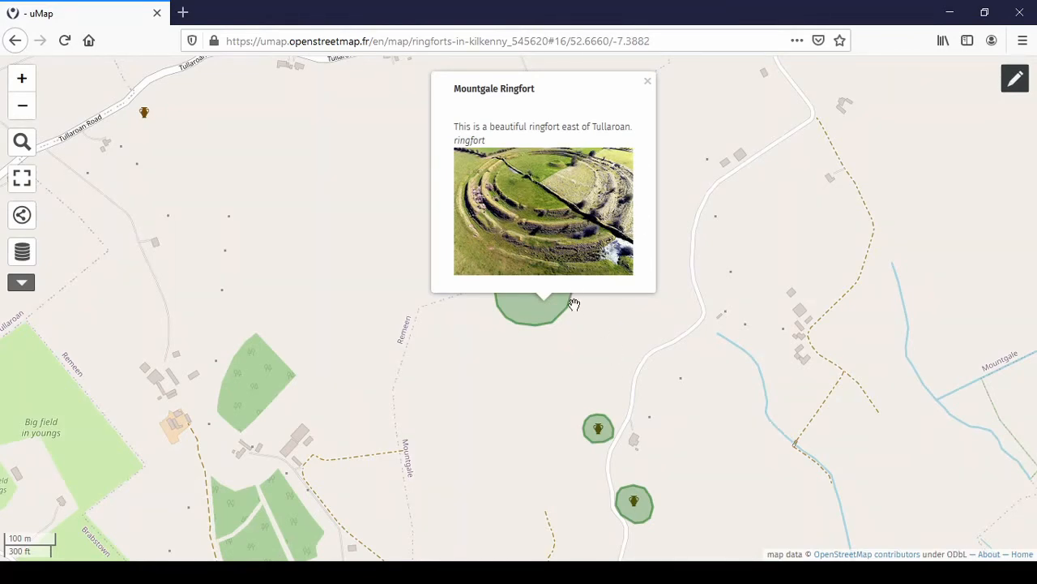
left_click(627, 322)
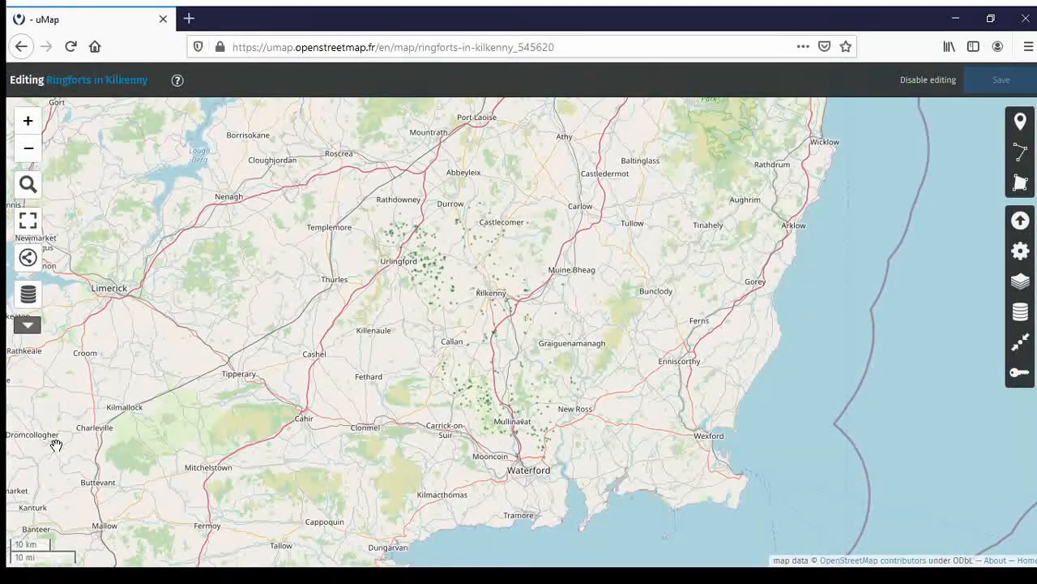
Step: Open the map's embed and share options and examine the iframe code along with its export options for width and height
left_click(28, 259)
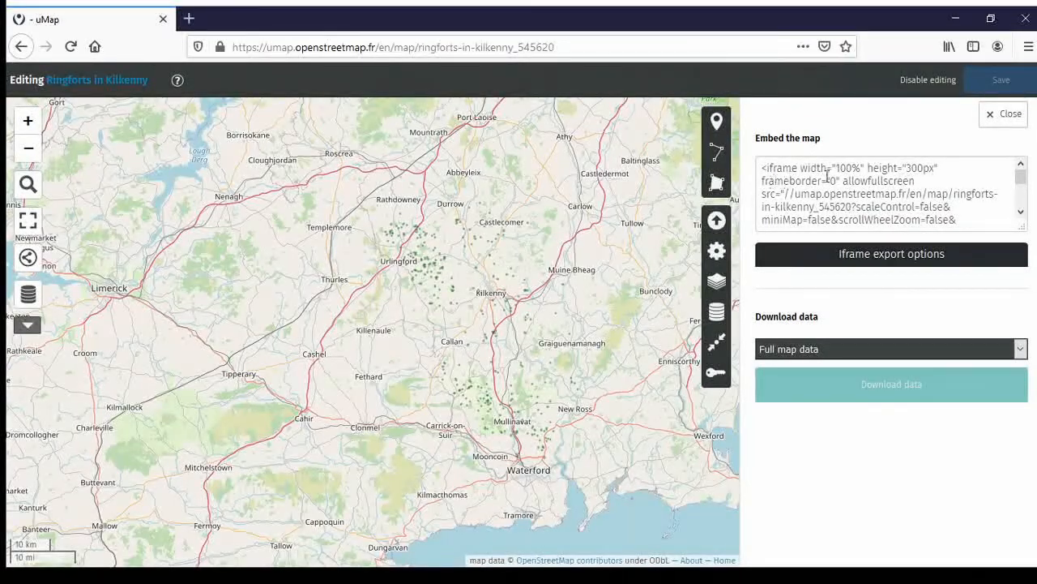
scroll(957, 188, "down", 4)
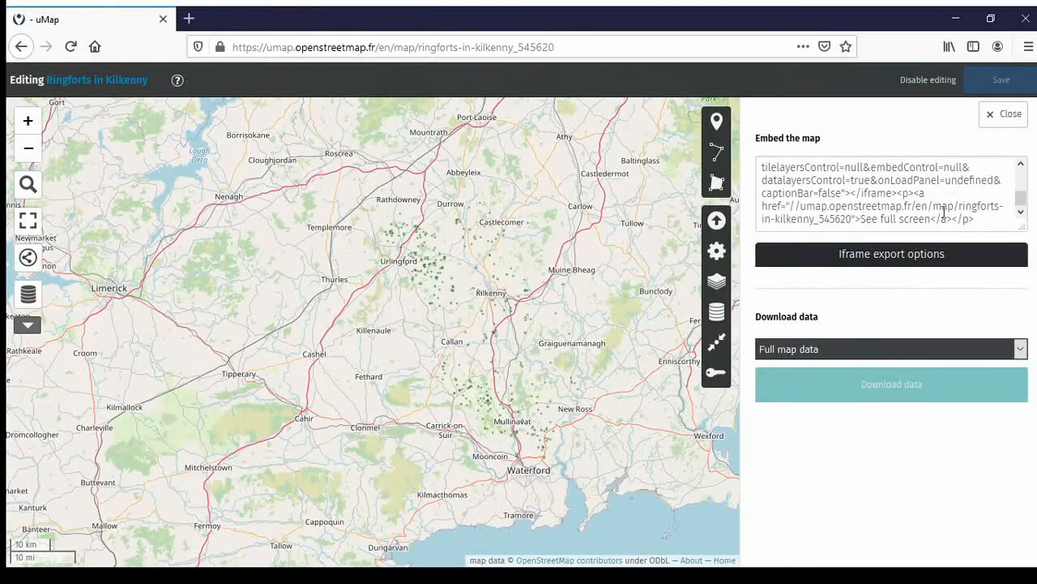
scroll(942, 212, "up", 4)
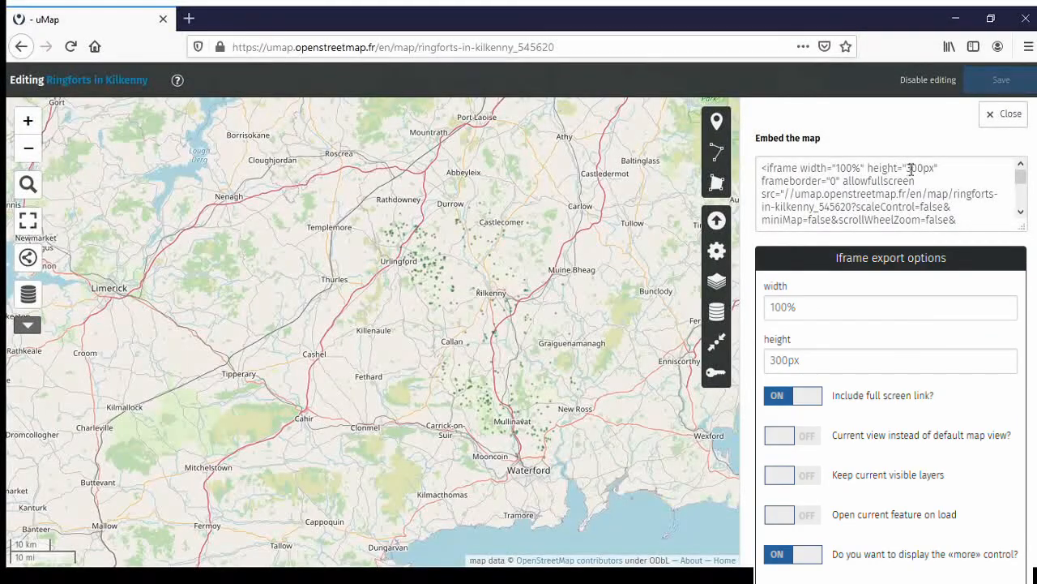
left_click(911, 168)
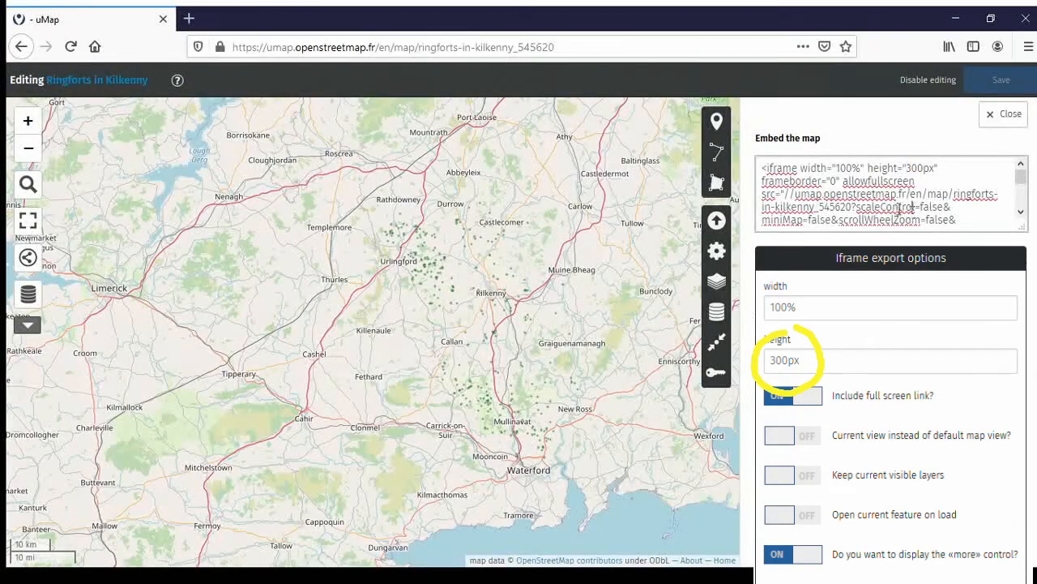
scroll(963, 183, "down", 2)
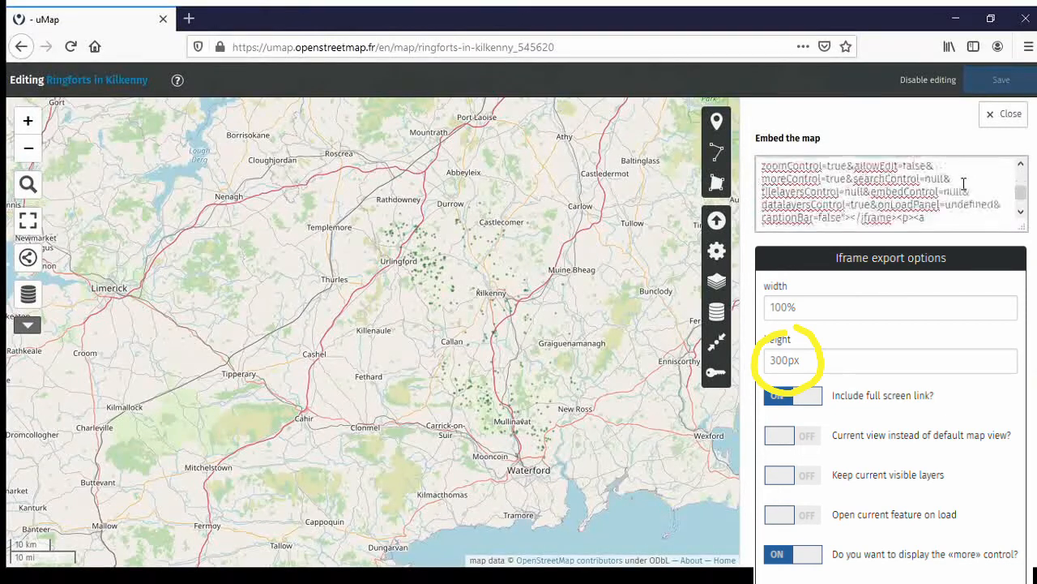
scroll(862, 218, "down", 1)
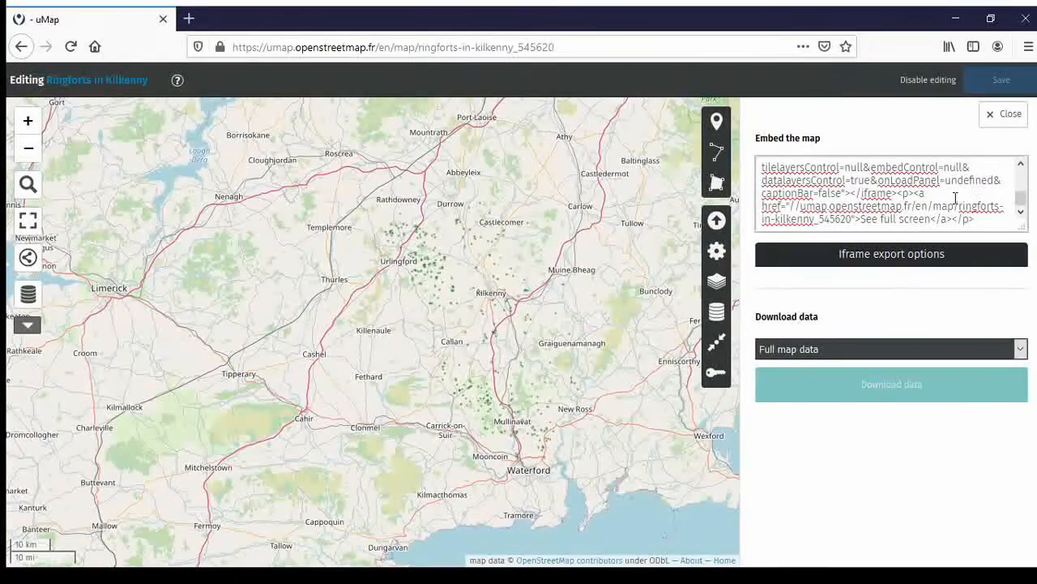
scroll(967, 190, "up", 5)
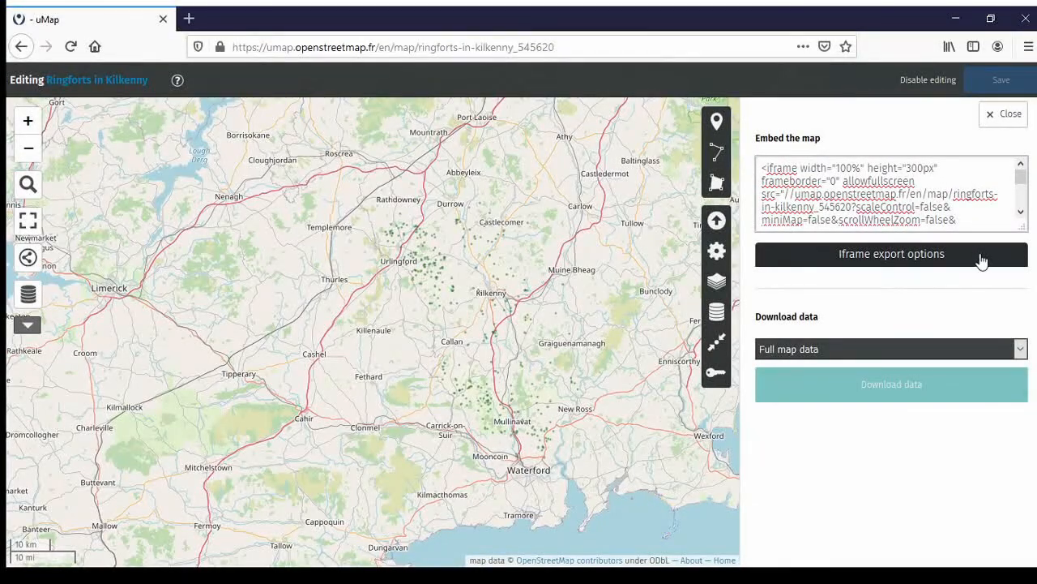
scroll(963, 218, "down", 5)
scroll(963, 218, "up", 5)
Step: Request a download of the data in the Full map data format and cancel saving the file
left_click(867, 350)
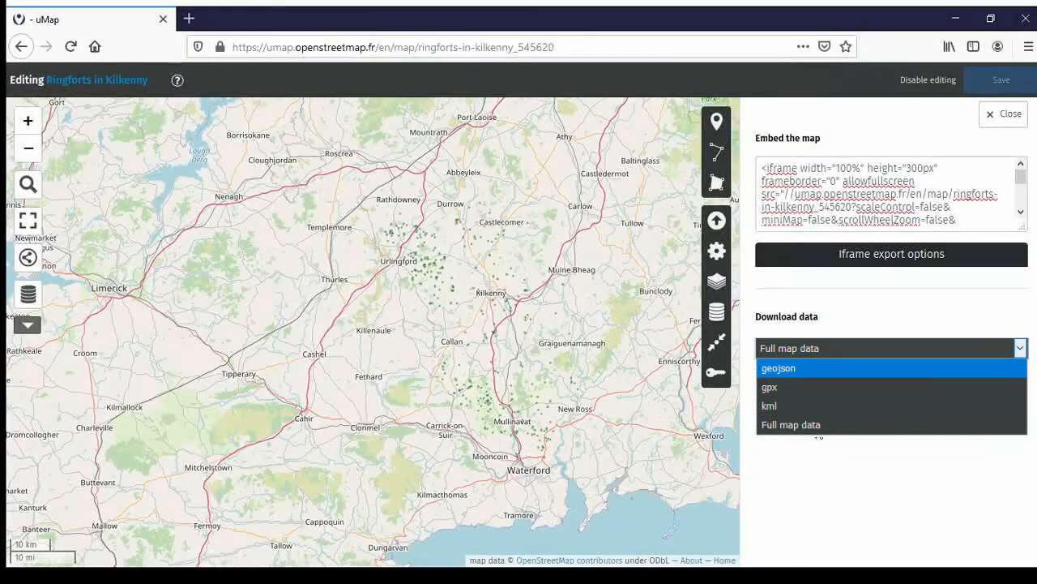
left_click(790, 424)
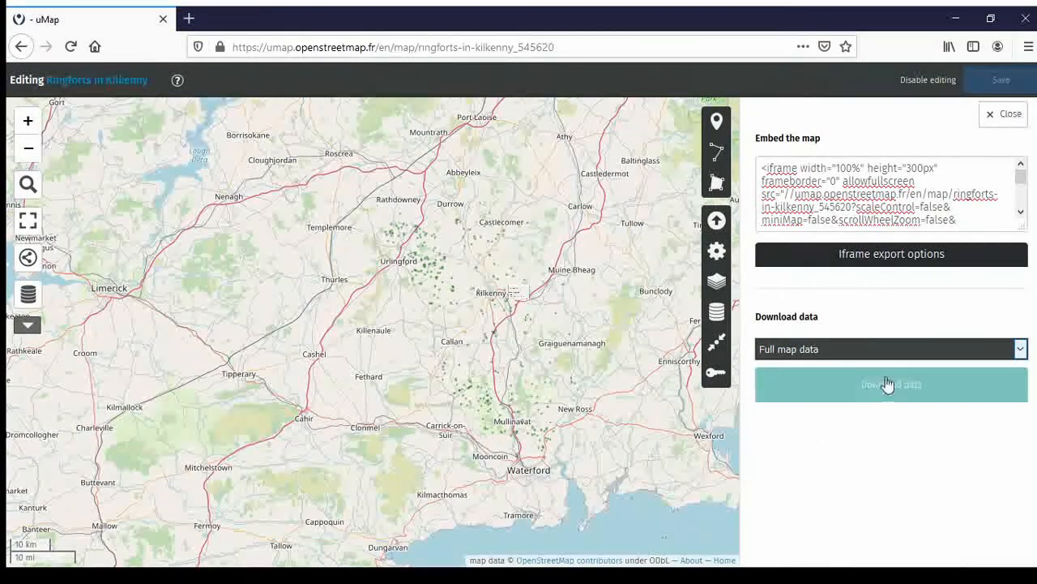
left_click(887, 383)
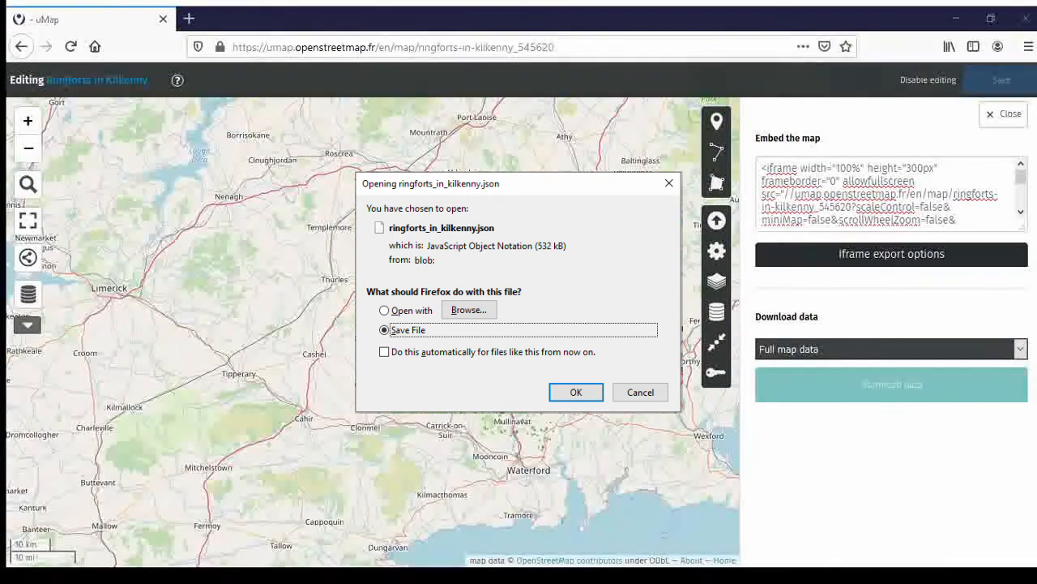
left_click(649, 388)
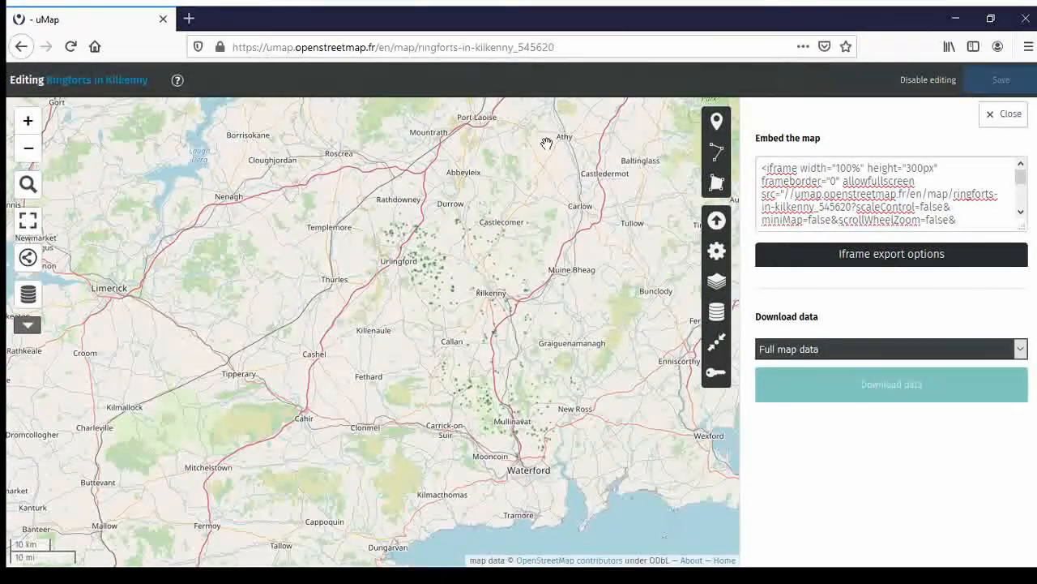
Step: Leave edit mode and open the embed and share options in view mode to look at the short URL
left_click(939, 79)
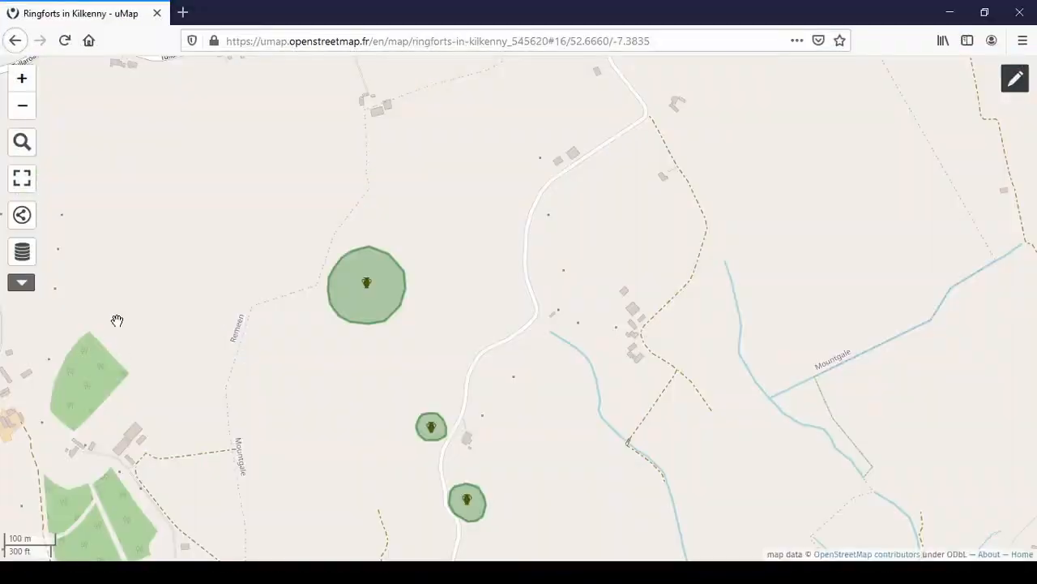
left_click(22, 214)
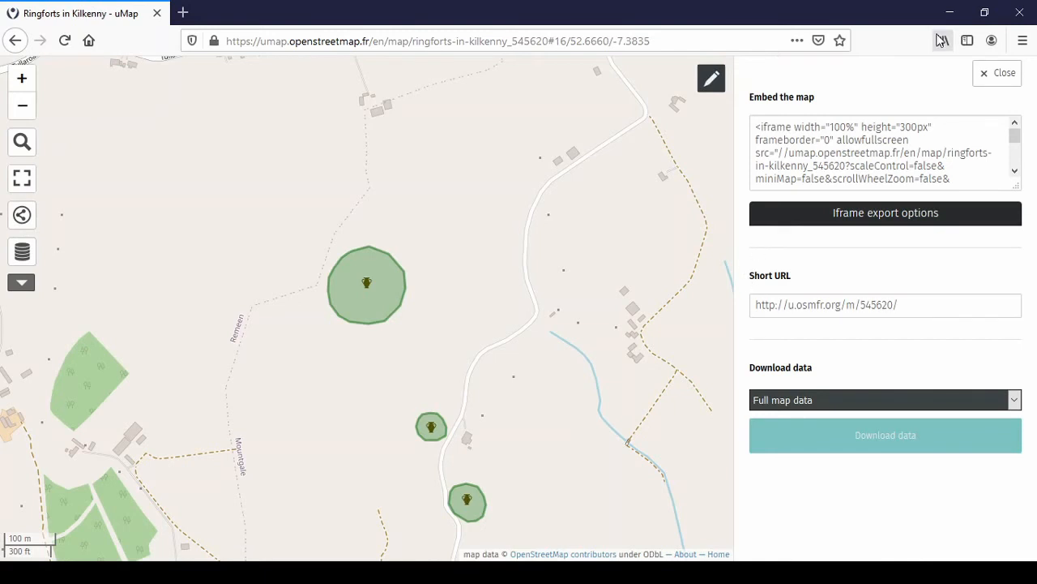
left_click(996, 75)
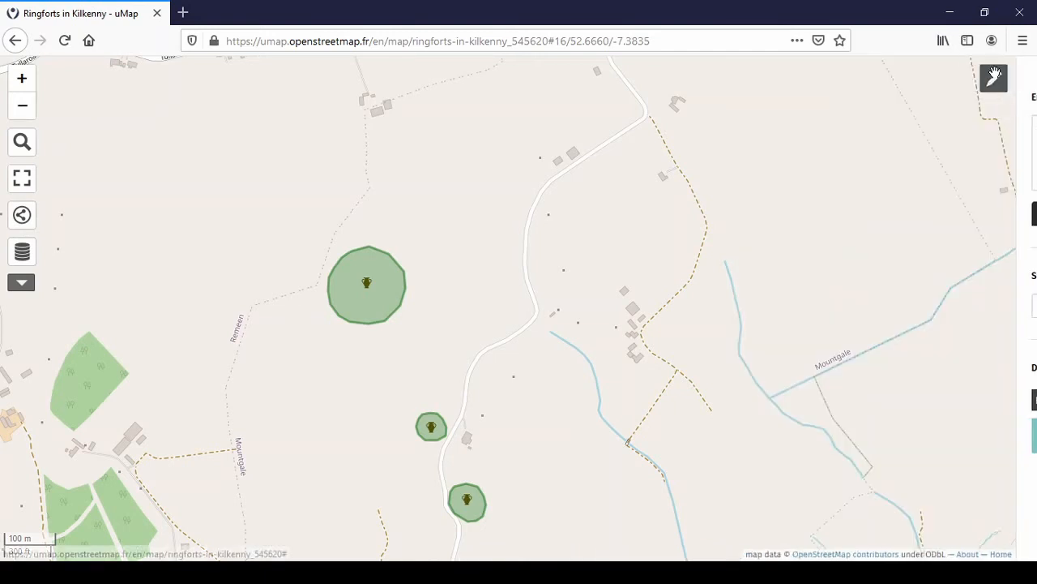
left_click(22, 214)
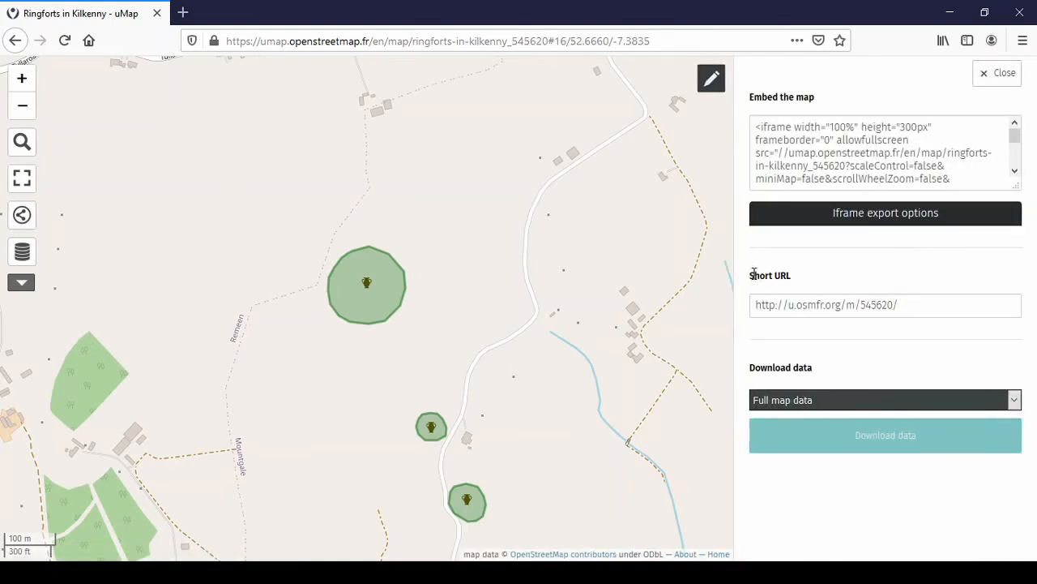
Step: Compare the map number in the short URL with the one in the page address, and close the share options
left_click(791, 304)
left_click_drag(790, 304, 894, 305)
double_click(513, 41)
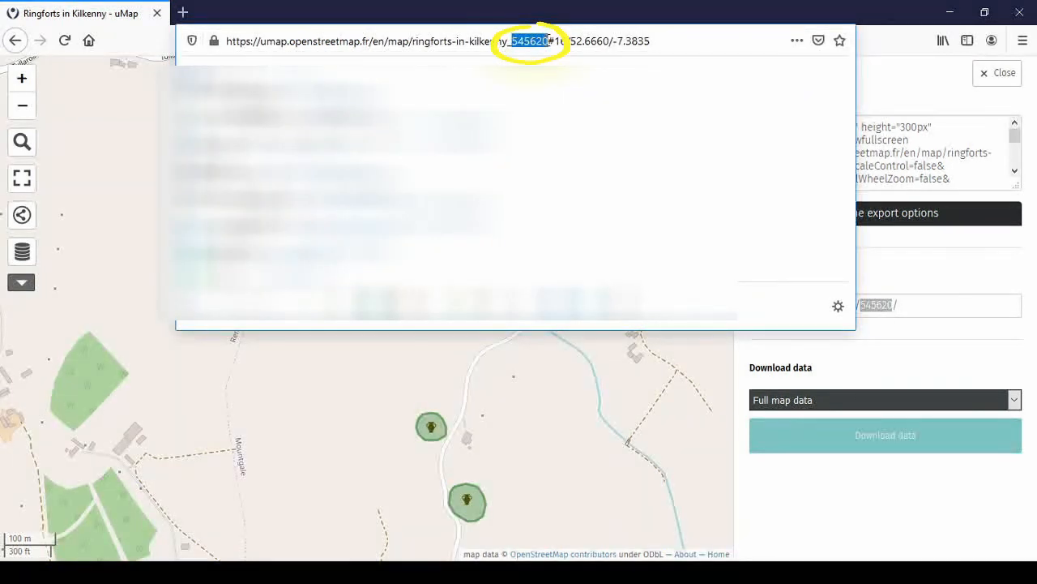
left_click(547, 40)
left_click(544, 371)
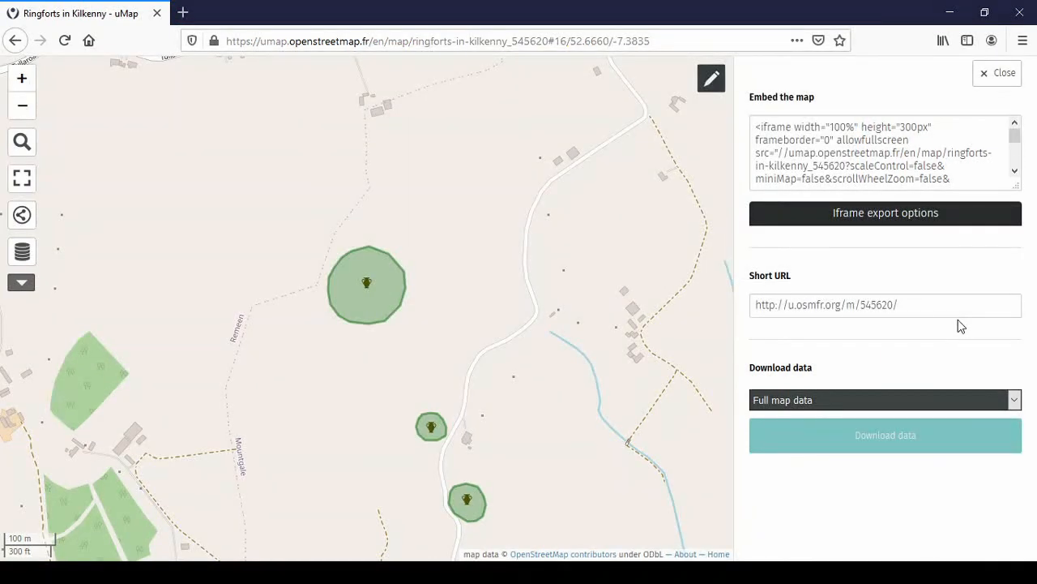
left_click(999, 74)
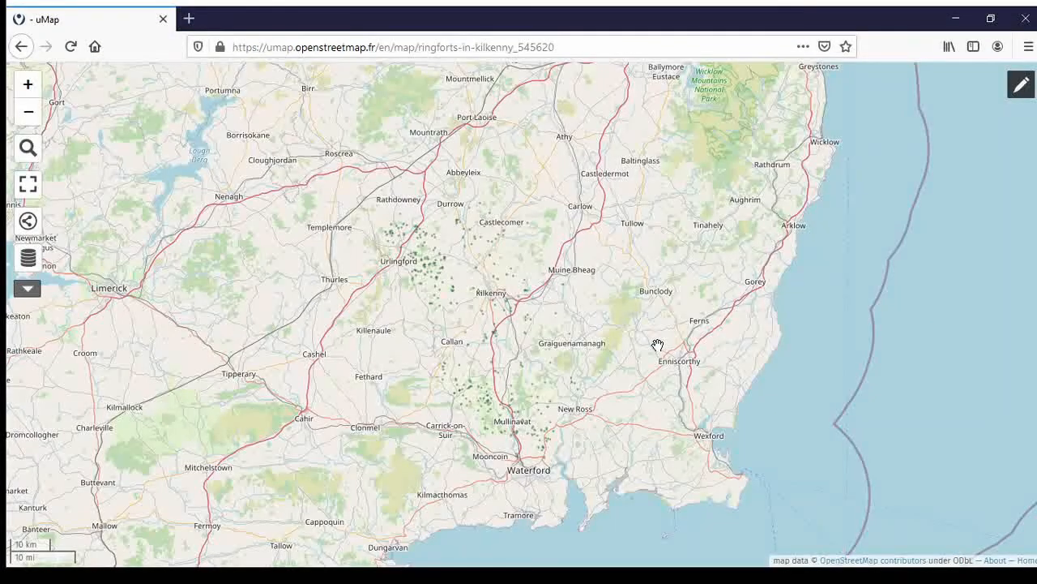